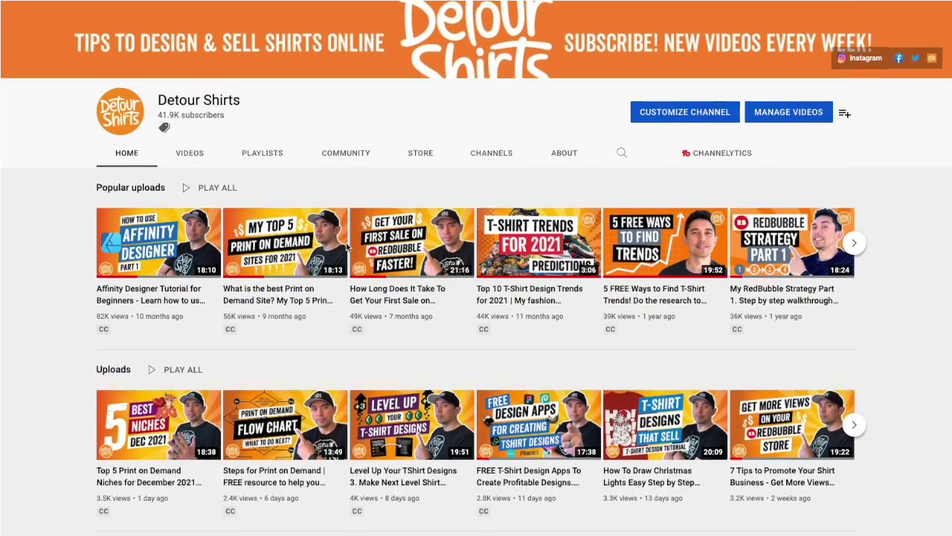
pyautogui.scroll(-3, 346, 245)
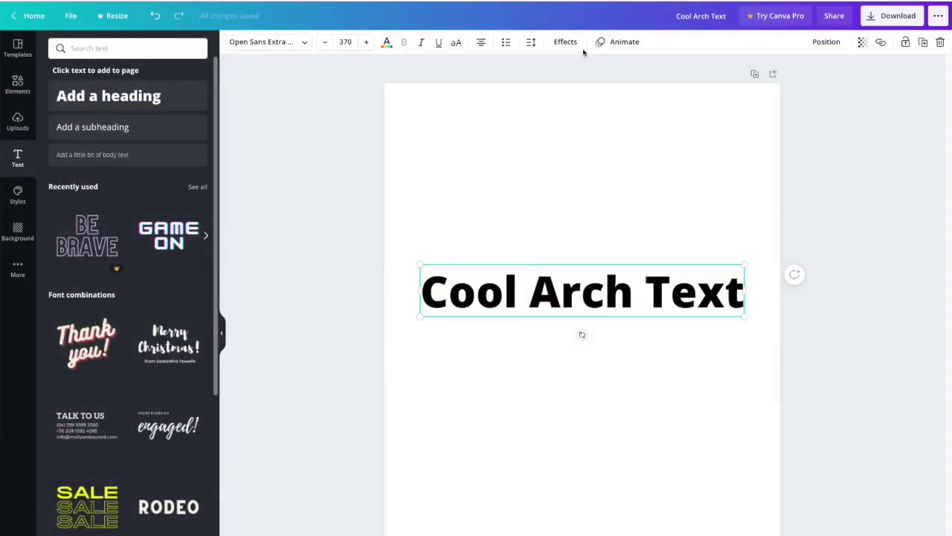
# Step: Apply the Curve effect to the Cool Arch Text heading and lower the curve from 86 to 54
pyautogui.click(566, 42)
pyautogui.click(125, 328)
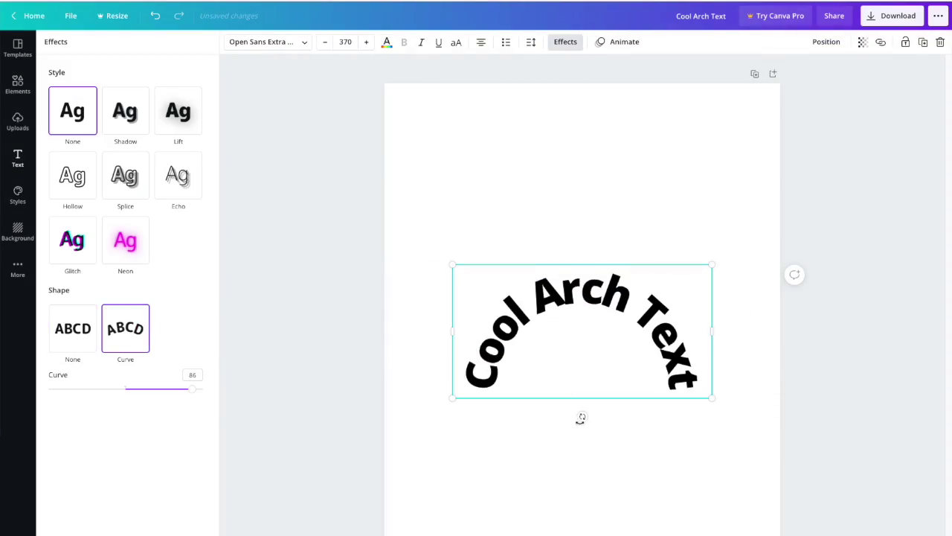
pyautogui.moveTo(191, 392); pyautogui.dragTo(155, 389)
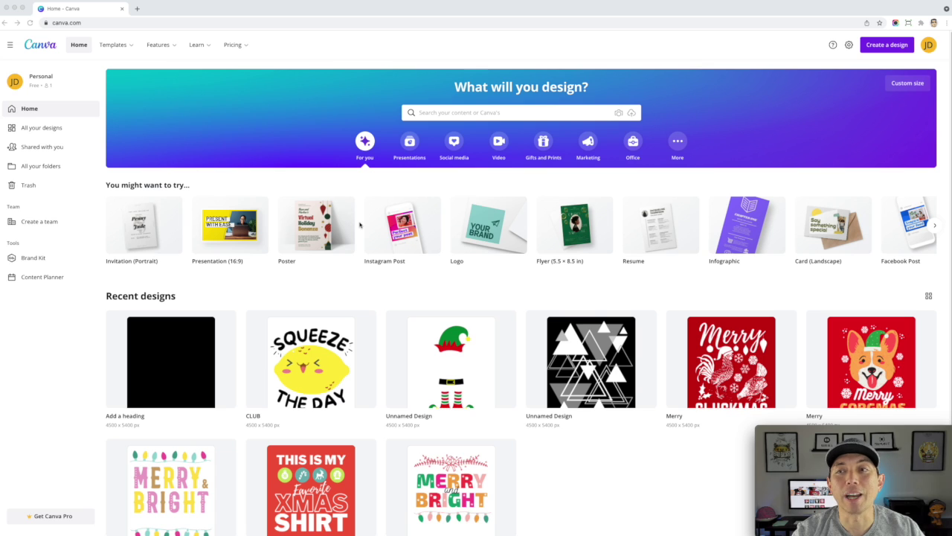
# Step: Create a new blank design from the recent 4500 × 5400 px custom size
pyautogui.click(879, 46)
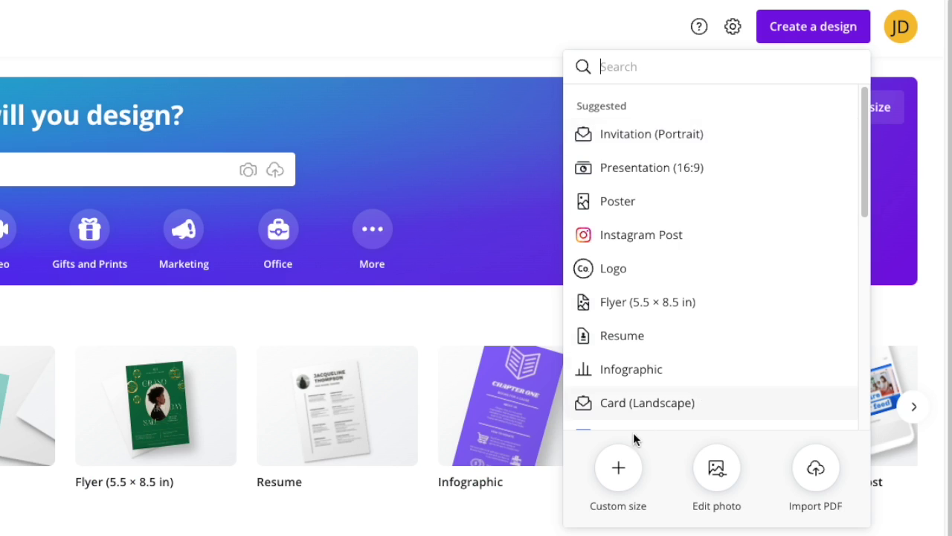
pyautogui.click(620, 468)
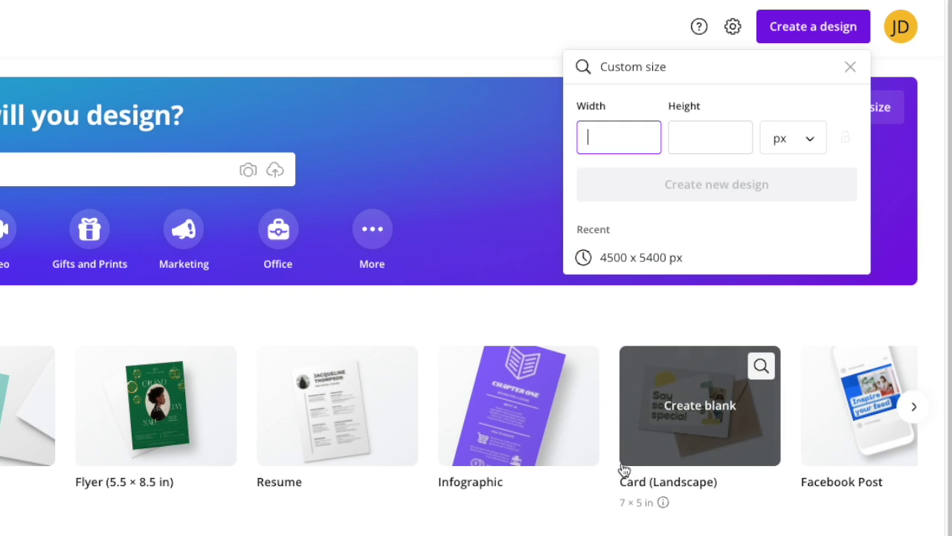
pyautogui.click(654, 262)
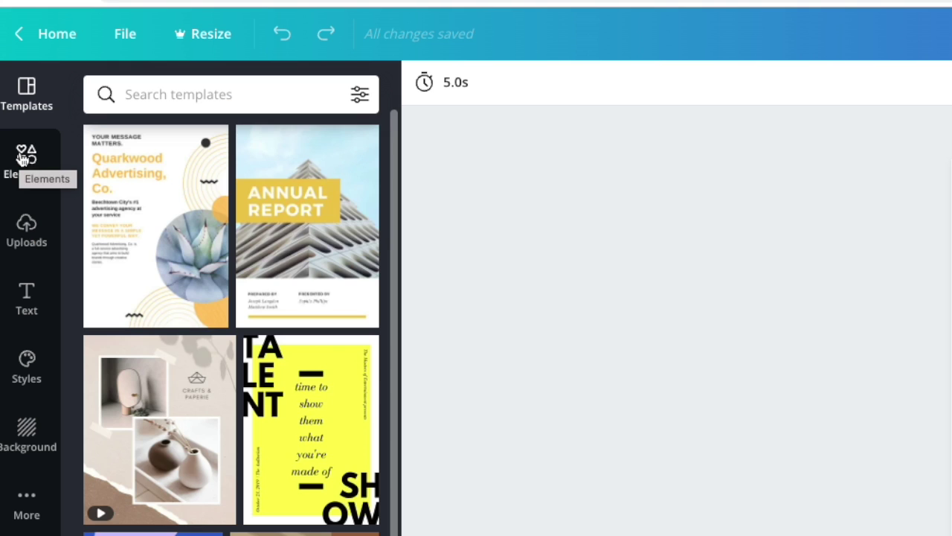
# Step: Search Elements for 'vintage sunset', add the free rainbow sunset, and show all similar recommendations
pyautogui.click(9, 95)
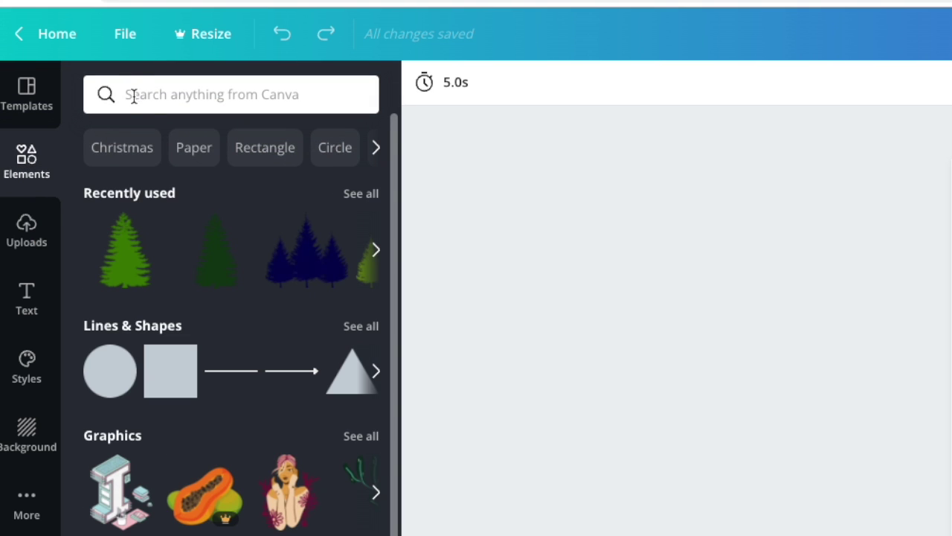
pyautogui.click(139, 95)
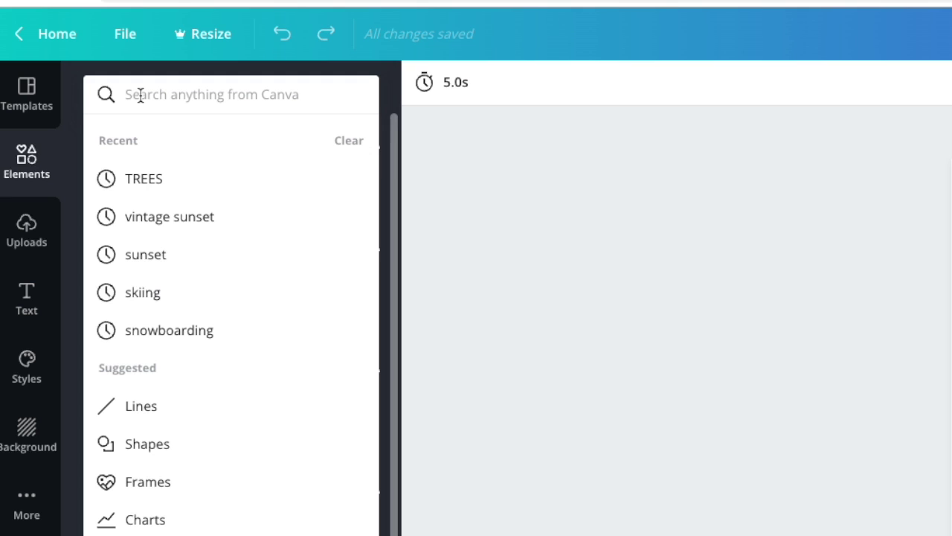
pyautogui.write('vin')
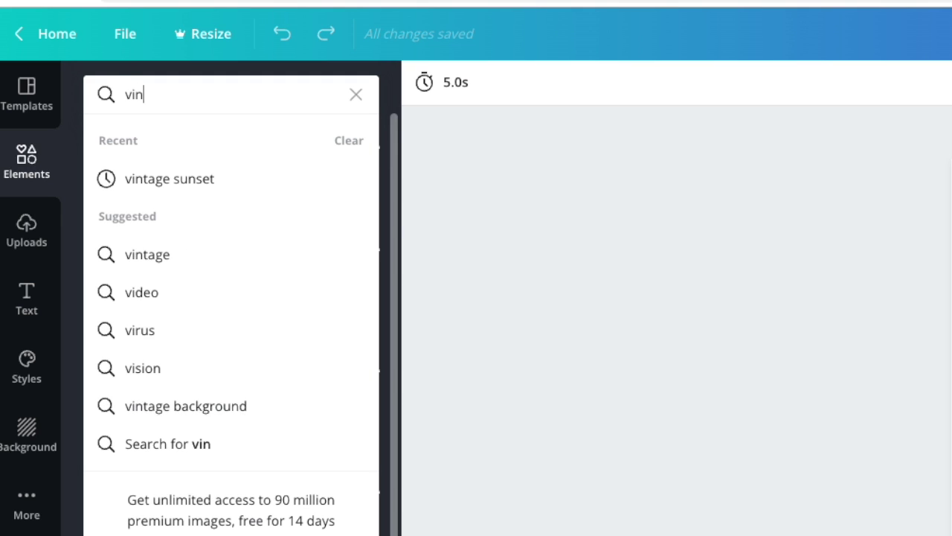
pyautogui.write('tage sunset')
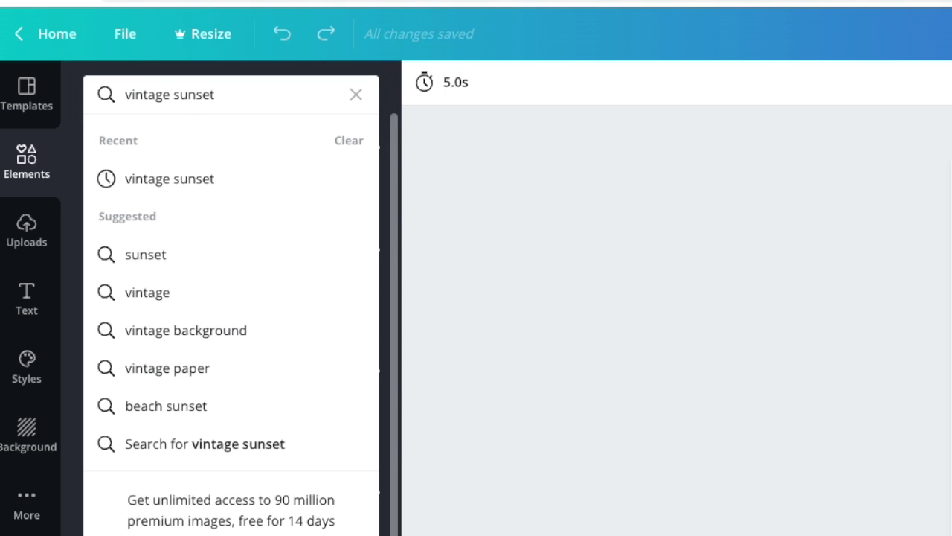
pyautogui.press('Return')
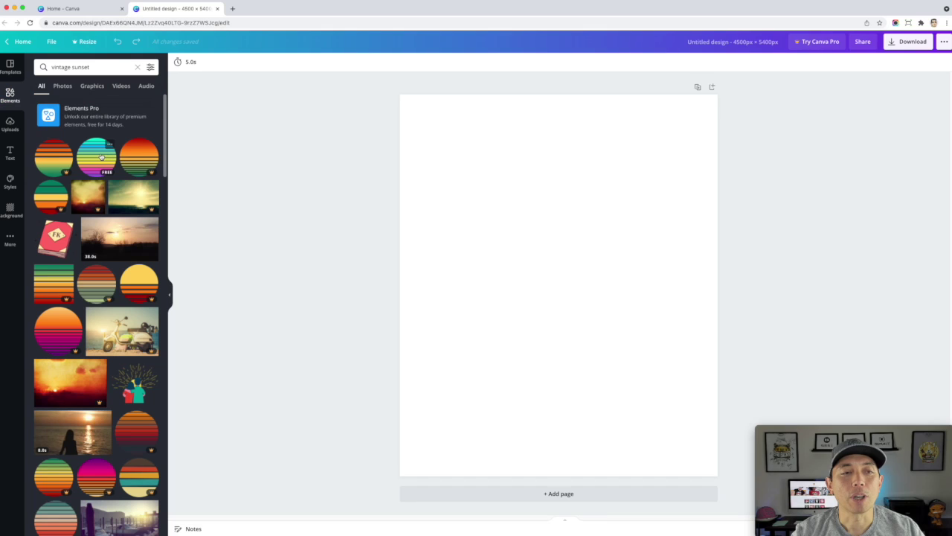
pyautogui.click(100, 156)
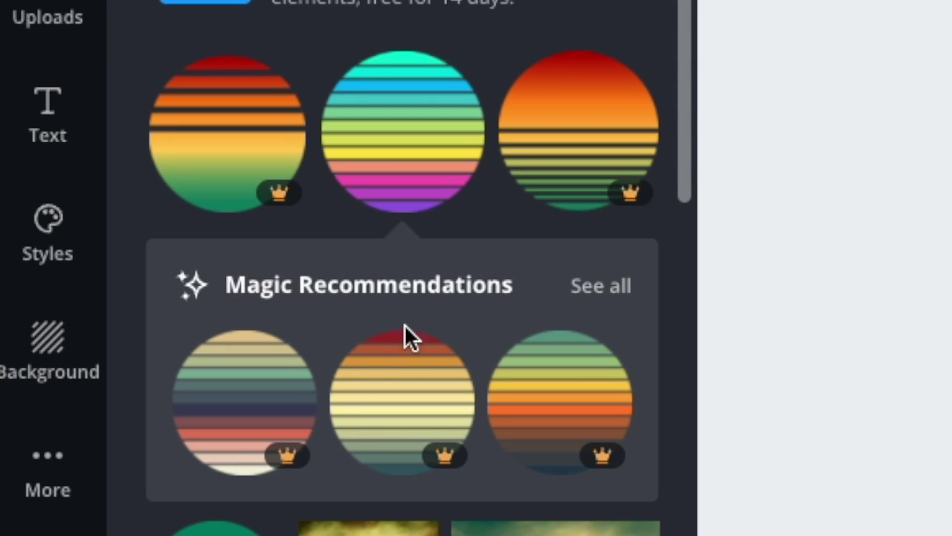
pyautogui.moveTo(454, 350)
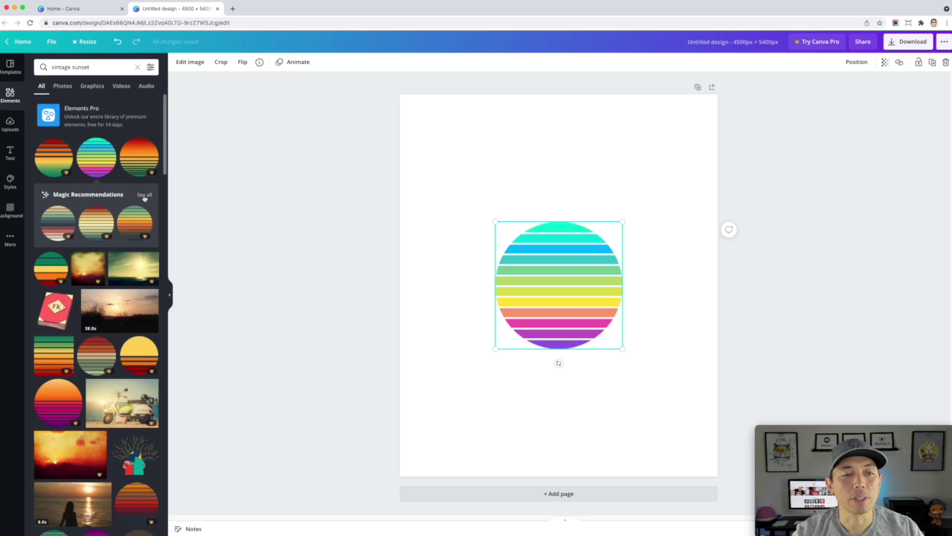
pyautogui.click(601, 286)
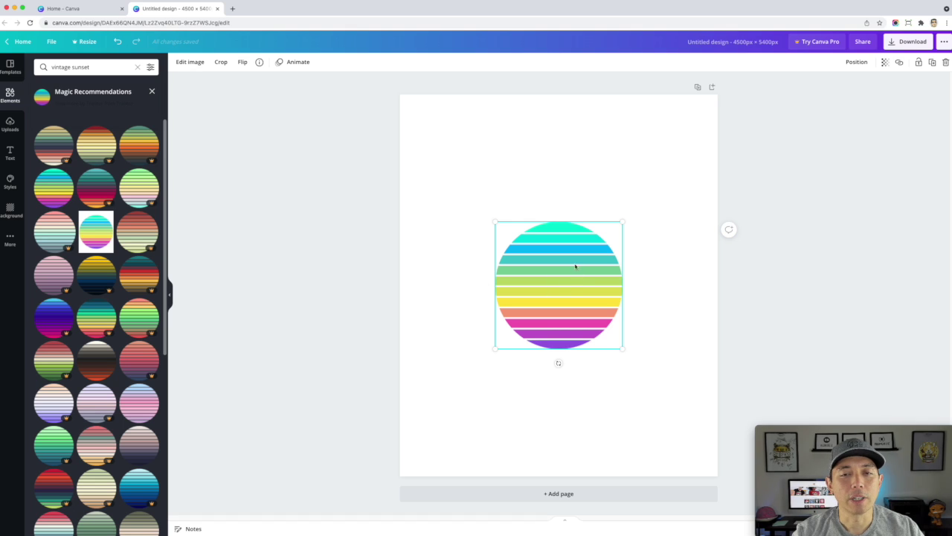
# Step: Set the page background colour to black behind the rainbow sun
pyautogui.click(471, 145)
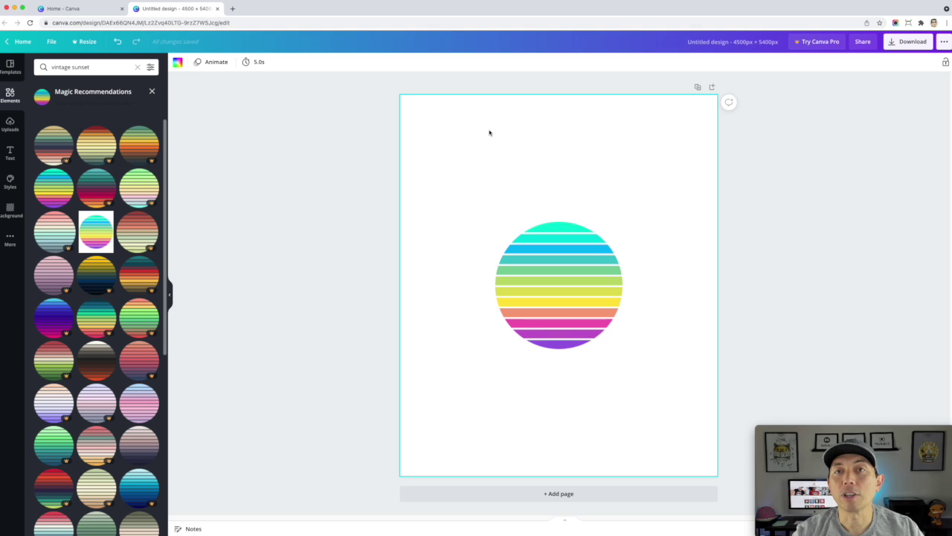
pyautogui.click(178, 63)
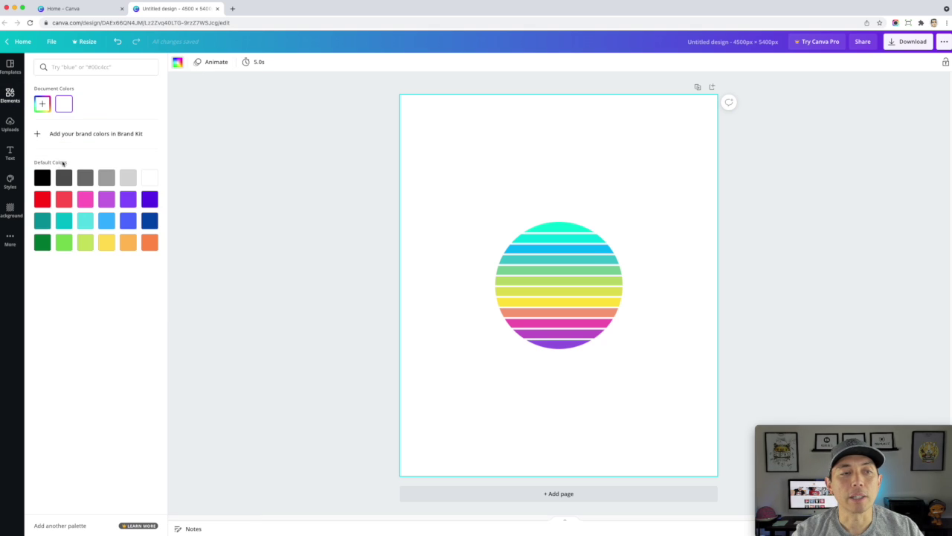
pyautogui.click(42, 177)
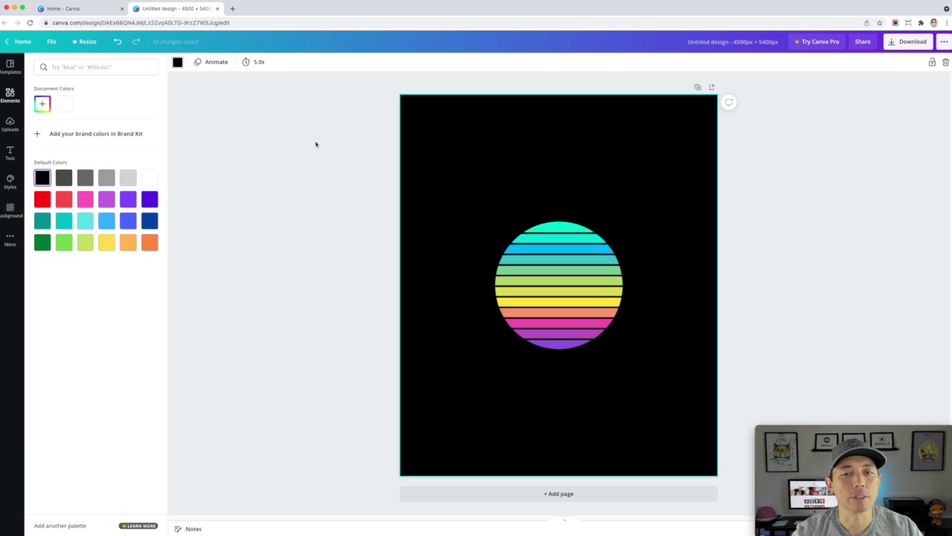
pyautogui.click(558, 283)
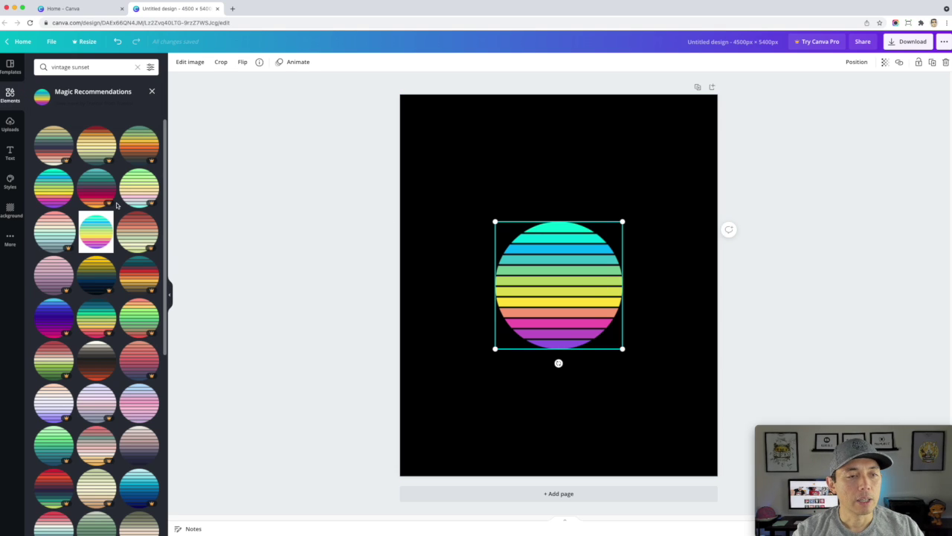
# Step: Add the free peach-to-maroon striped sunset from Magic Recommendations and move it aside
pyautogui.scroll(-3, 100, 249)
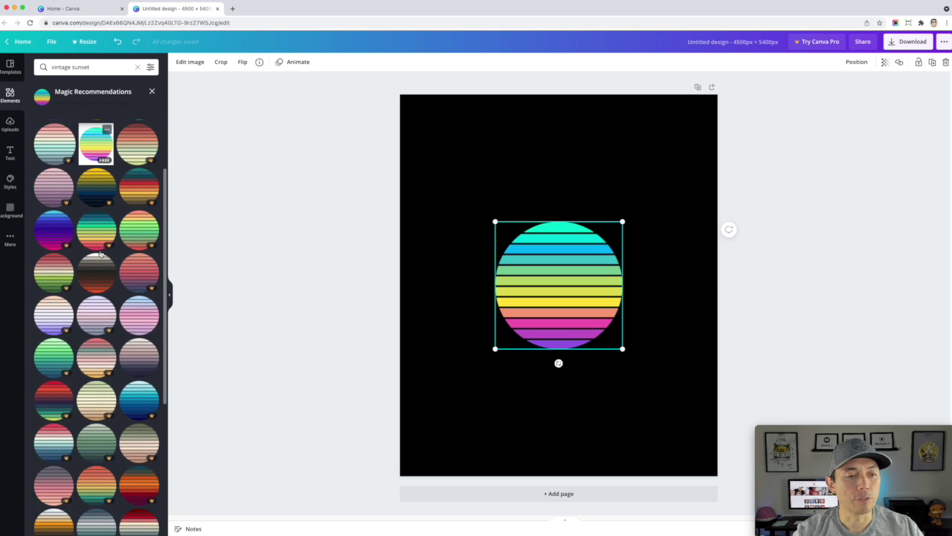
pyautogui.scroll(-2, 101, 253)
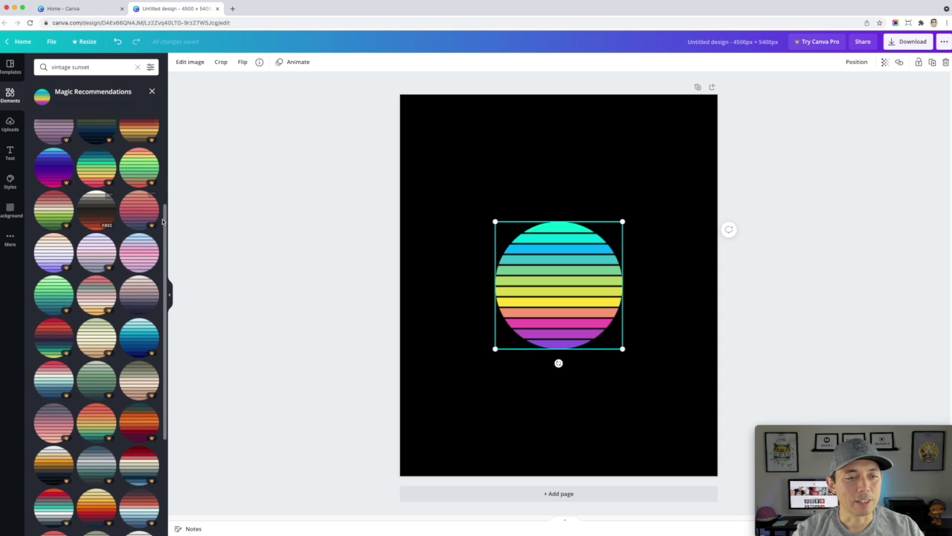
pyautogui.scroll(-3, 85, 235)
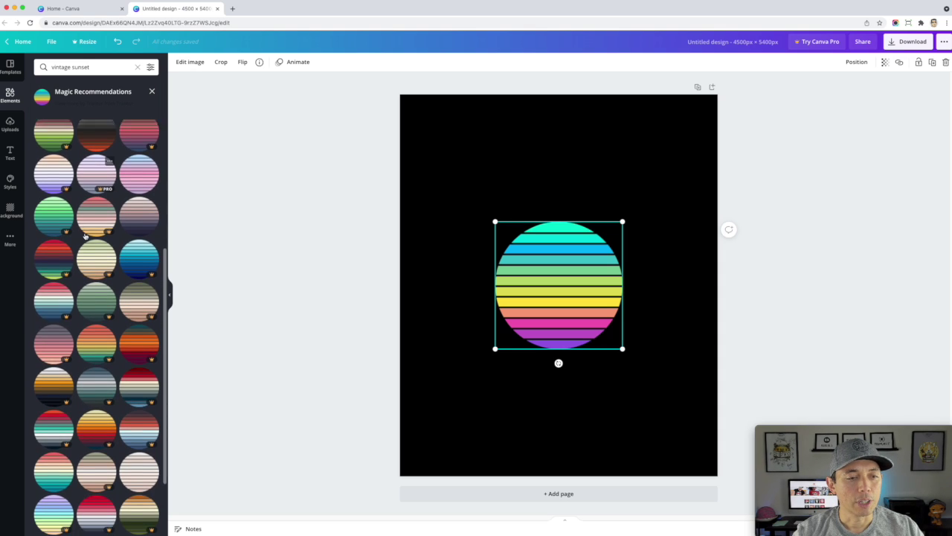
pyautogui.scroll(-3, 84, 235)
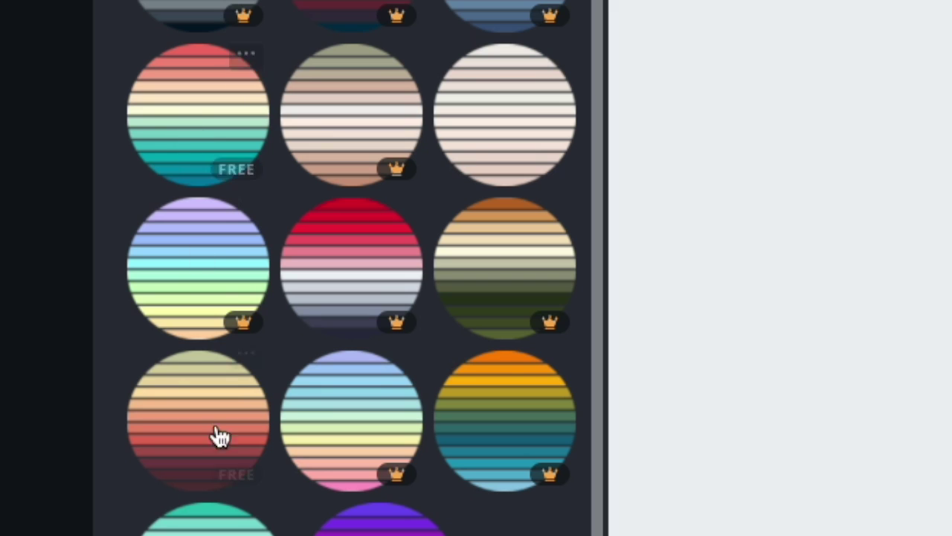
pyautogui.click(178, 420)
pyautogui.moveTo(525, 305); pyautogui.dragTo(450, 214)
# Step: Delete the rainbow sun, then enlarge the peach sunset to about 3,417 px and centre it
pyautogui.click(558, 283)
pyautogui.press('Delete')
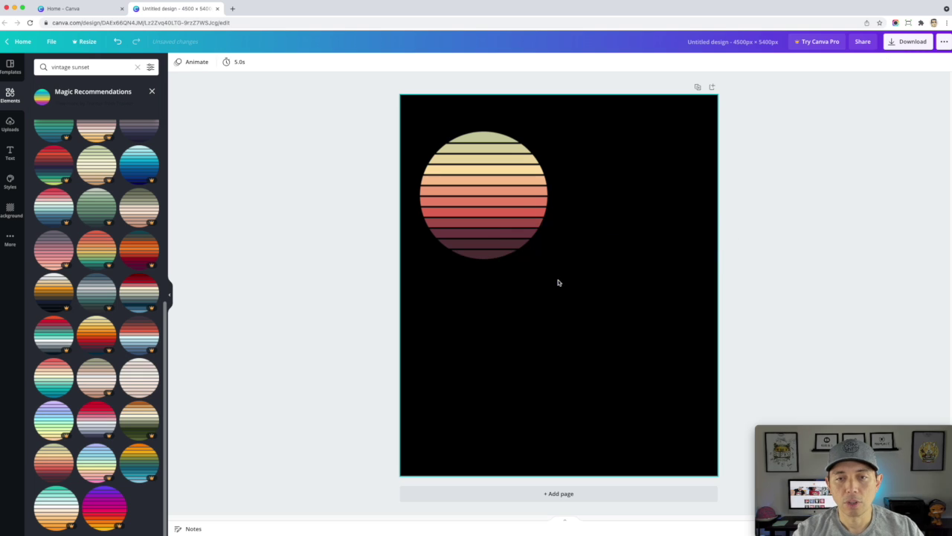
pyautogui.press('Tab')
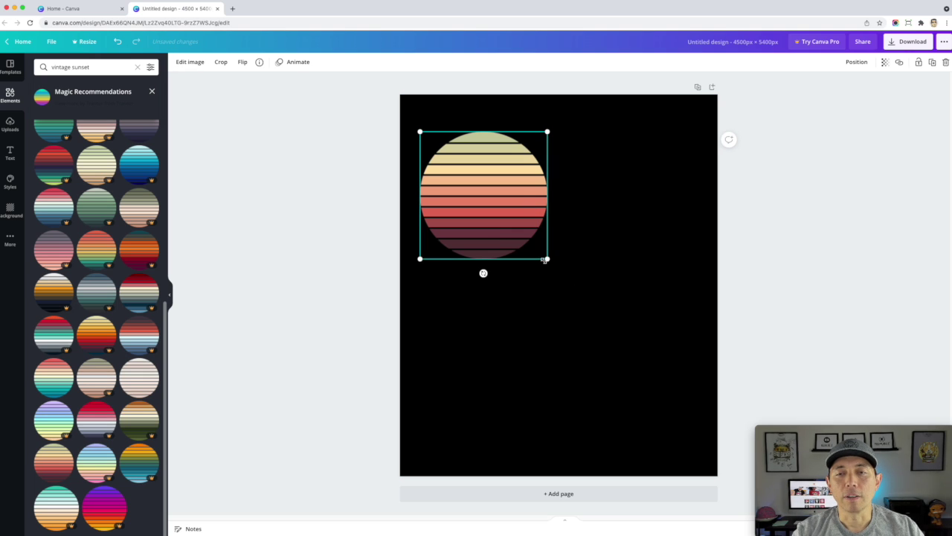
pyautogui.moveTo(545, 259); pyautogui.dragTo(672, 364)
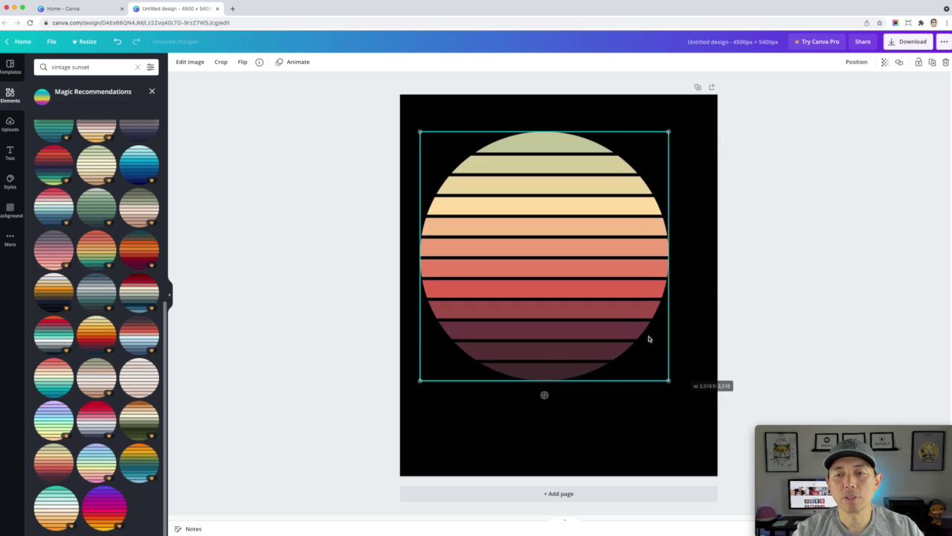
pyautogui.moveTo(648, 340); pyautogui.dragTo(588, 285)
pyautogui.click(305, 168)
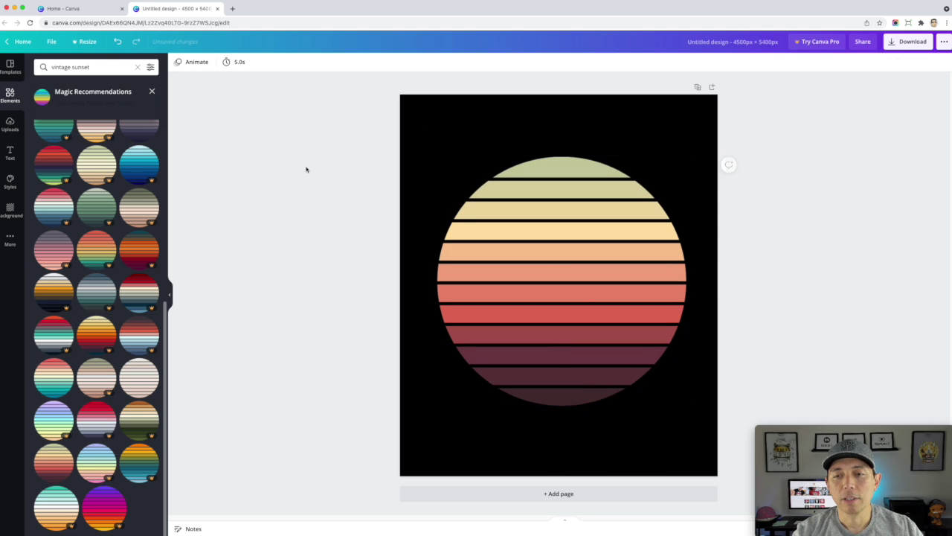
pyautogui.click(75, 68)
# Step: Search Elements for 'skiing', filter to graphics, and add the white skier graphic
pyautogui.tripleClick(75, 68)
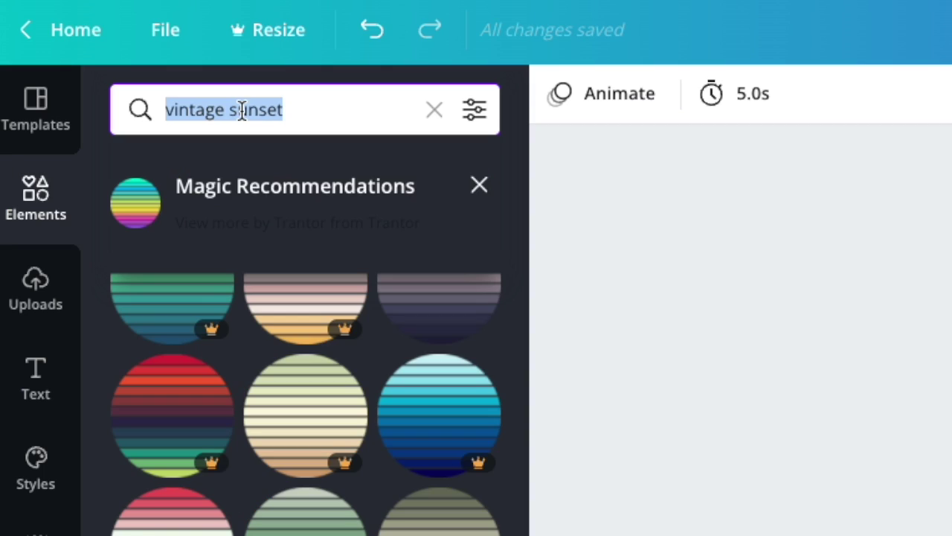
pyautogui.write('skiing')
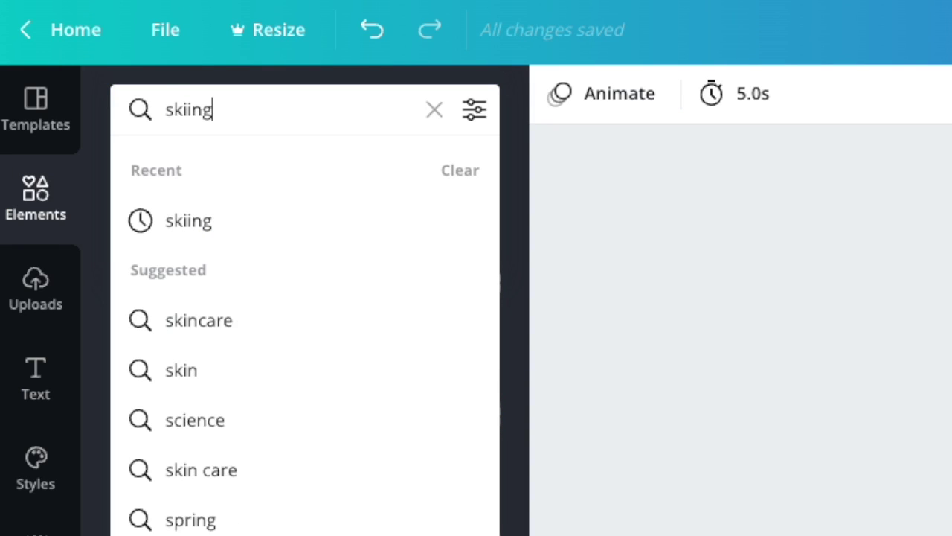
pyautogui.press('Return')
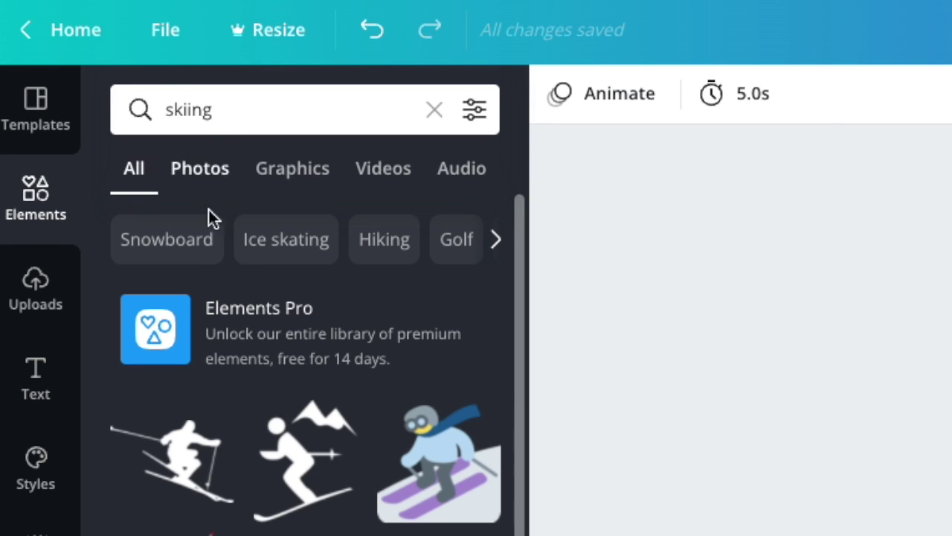
pyautogui.click(285, 167)
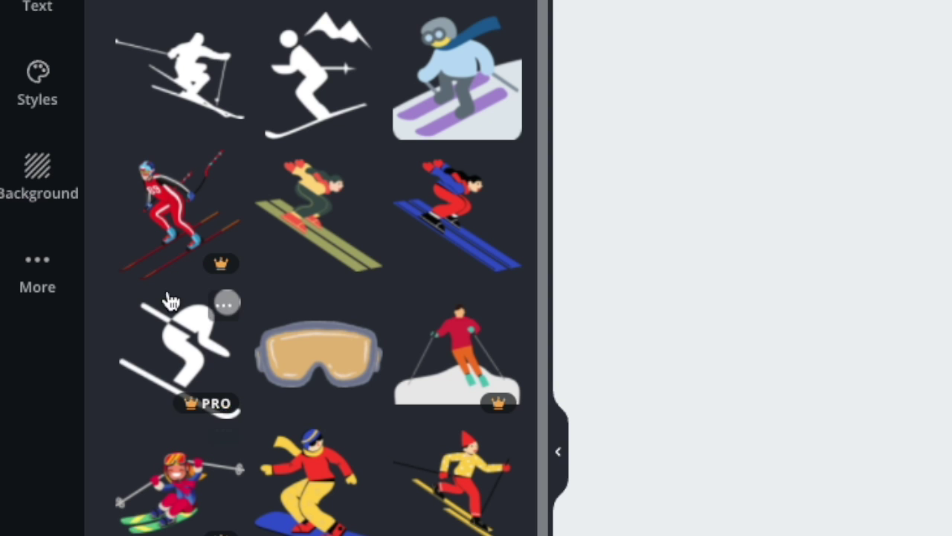
pyautogui.click(198, 81)
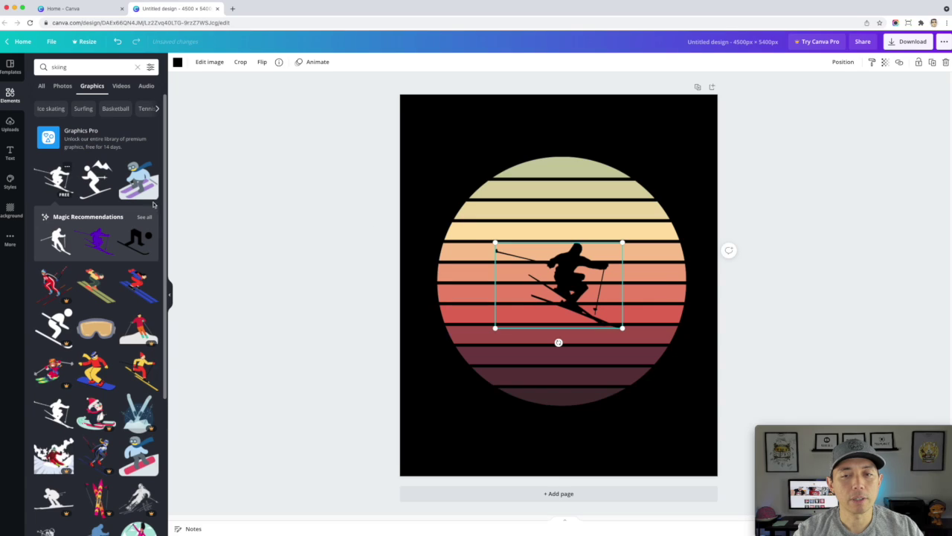
# Step: Move the skier to the top of the sunset and enlarge it over the upper stripes
pyautogui.moveTo(574, 276); pyautogui.dragTo(542, 209)
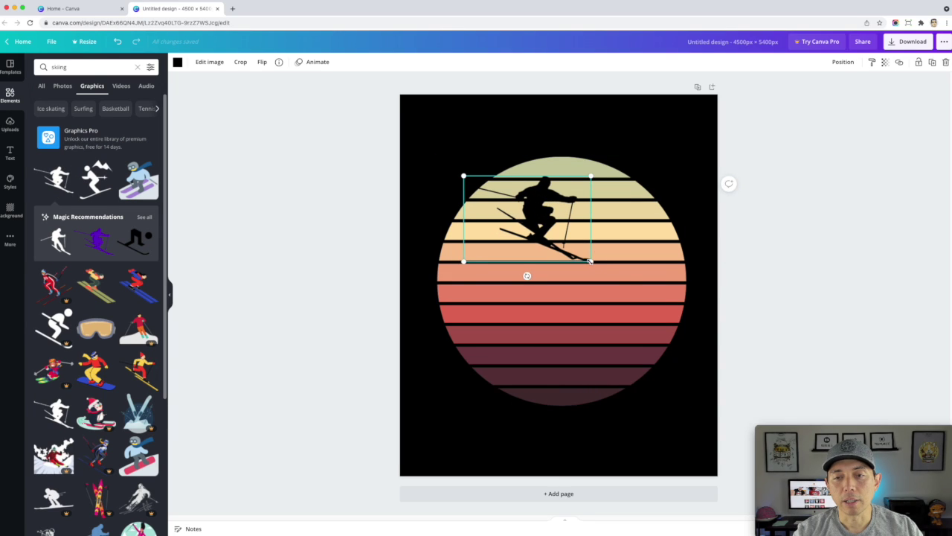
pyautogui.moveTo(590, 261); pyautogui.dragTo(648, 299)
pyautogui.moveTo(582, 216); pyautogui.dragTo(568, 218)
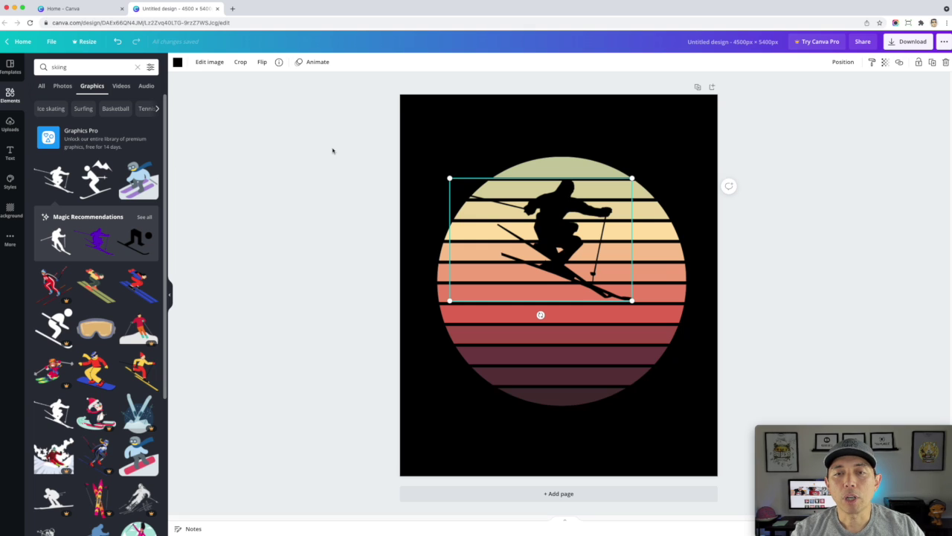
pyautogui.click(367, 138)
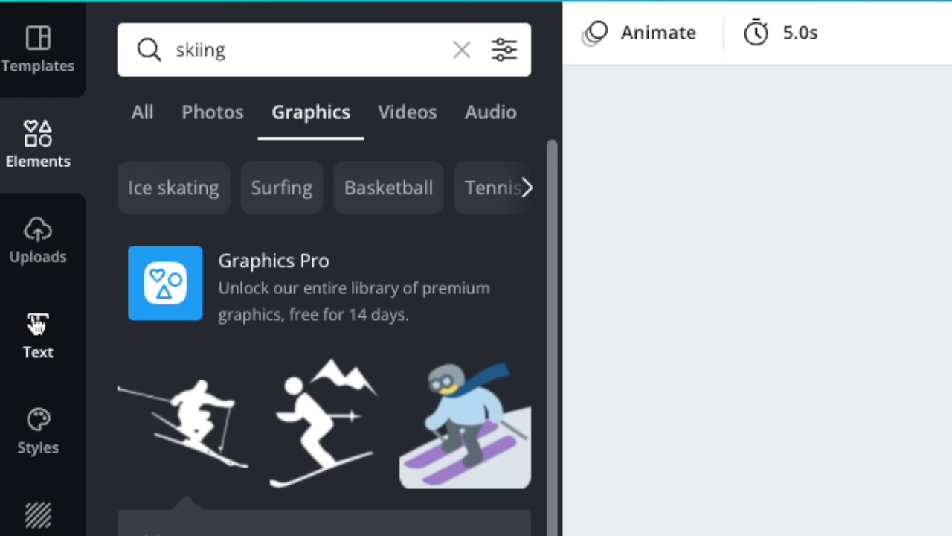
pyautogui.click(37, 324)
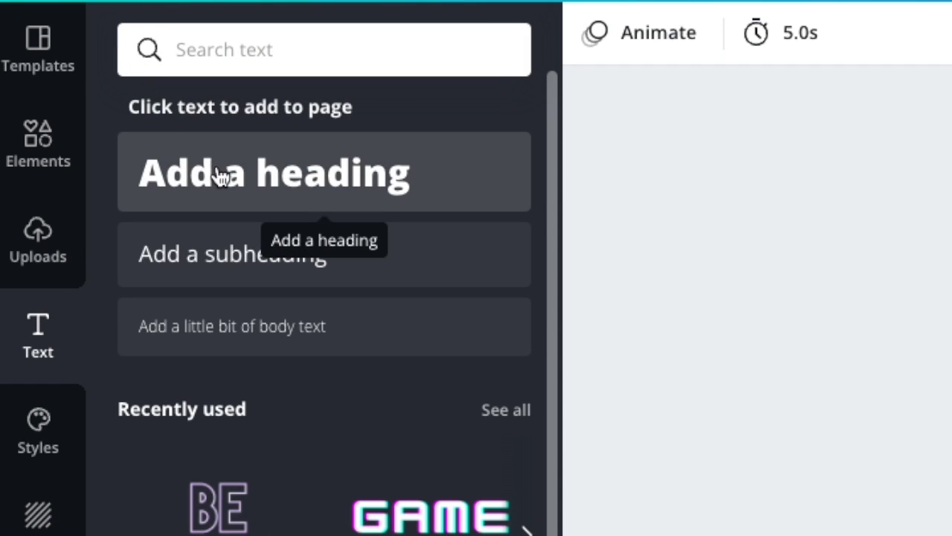
# Step: Add a heading text box, delete its placeholder text, and drag it to the page's top-left corner
pyautogui.click(220, 175)
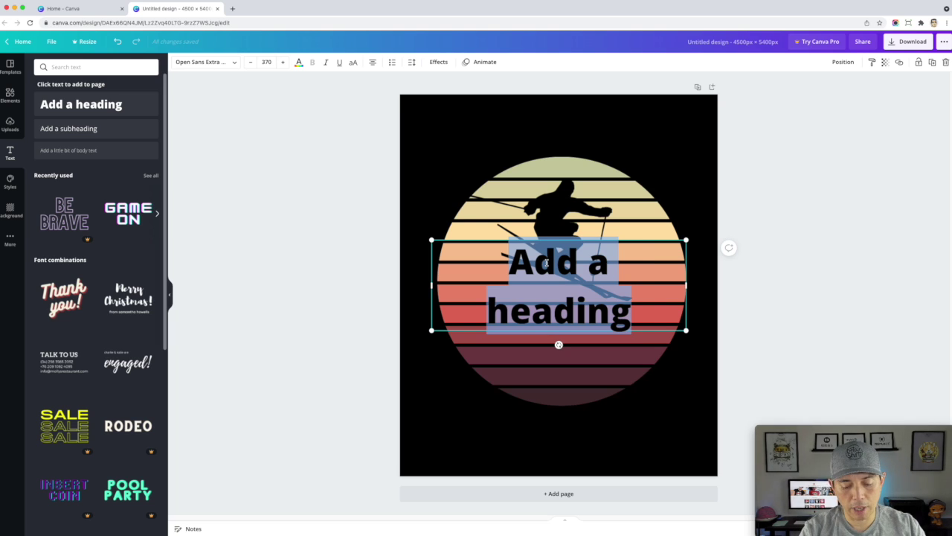
pyautogui.press('BackSpace')
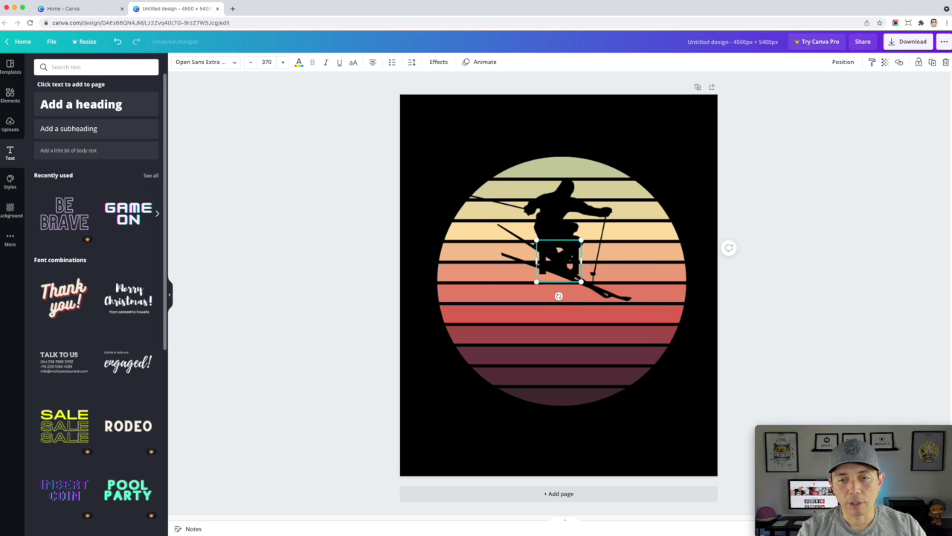
pyautogui.click(433, 150)
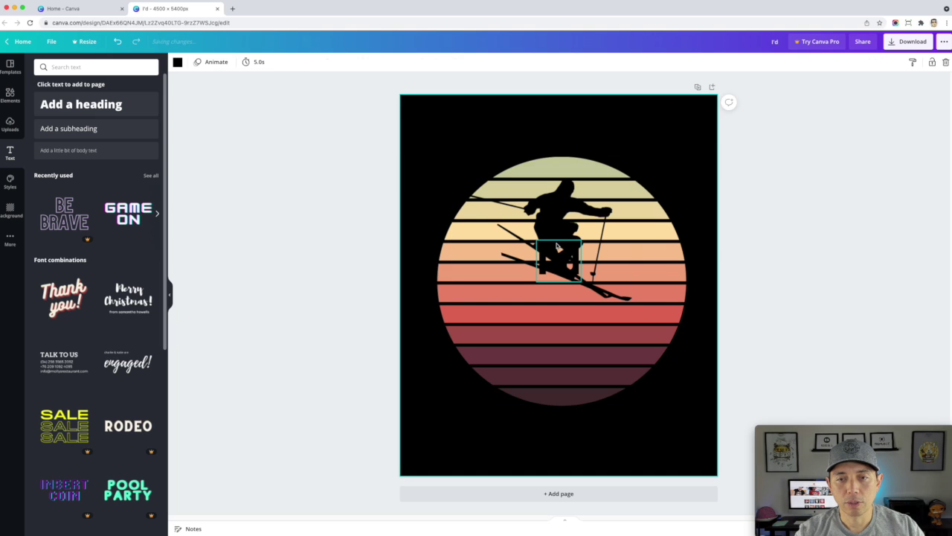
pyautogui.hotkey('ctrl', 'z')
pyautogui.moveTo(549, 225); pyautogui.dragTo(456, 128)
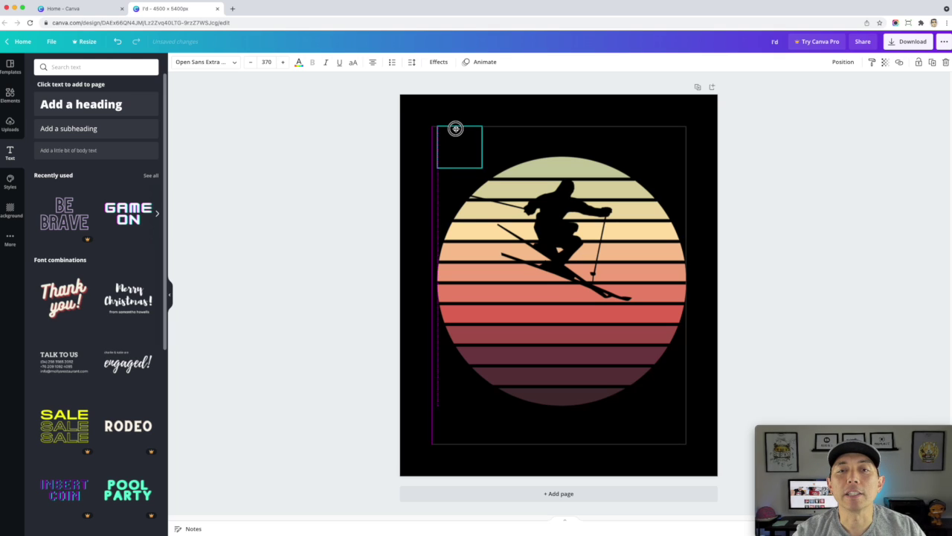
pyautogui.moveTo(456, 129); pyautogui.dragTo(456, 130)
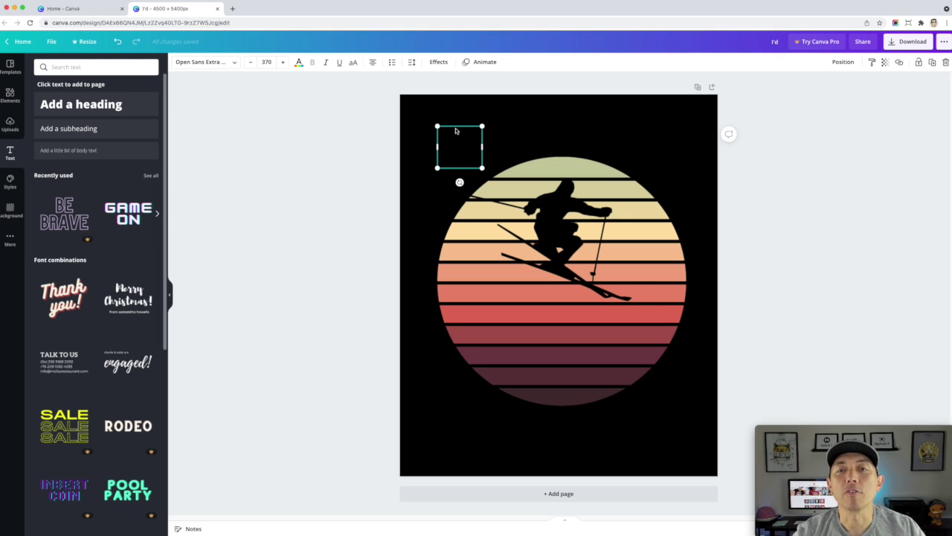
# Step: Select the sunset image and look at its image effects options
pyautogui.click(490, 321)
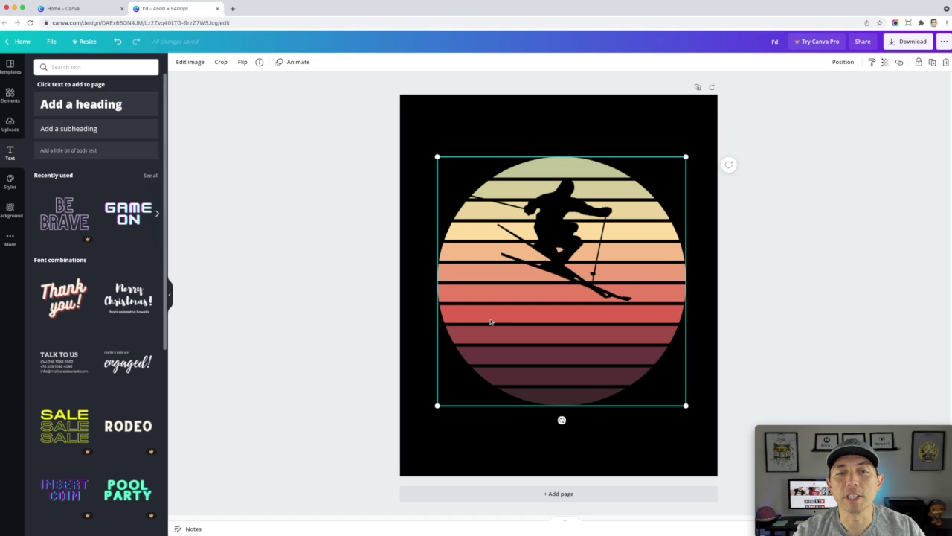
pyautogui.click(191, 62)
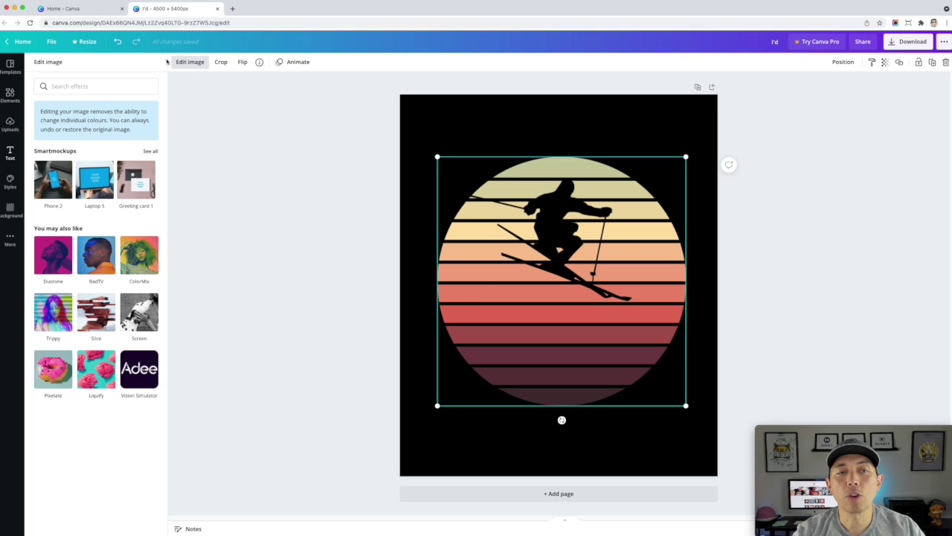
pyautogui.press('t')
# Step: Colour the I'd heading pale yellow (#FFE1A8) by sampling the sunset's top stripe with the eyedropper
pyautogui.moveTo(438, 127); pyautogui.dragTo(483, 168)
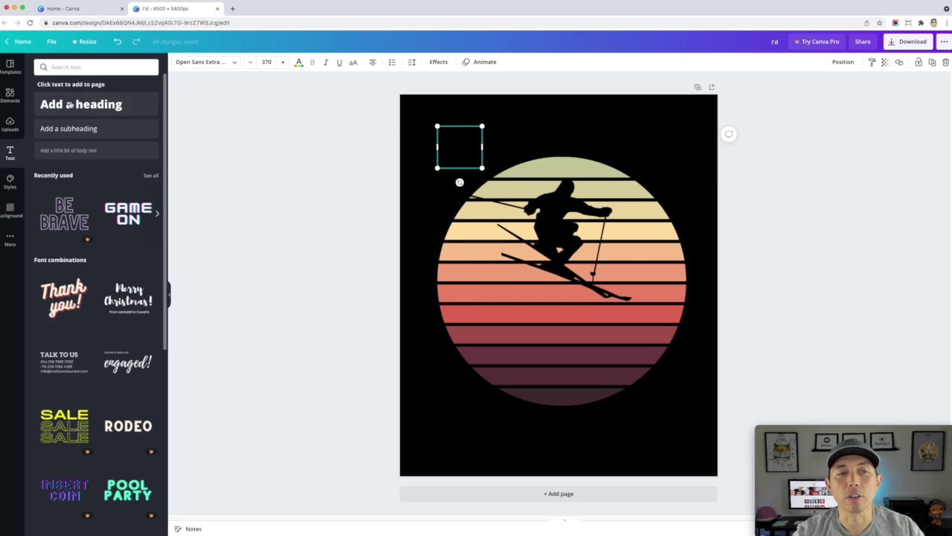
pyautogui.click(299, 62)
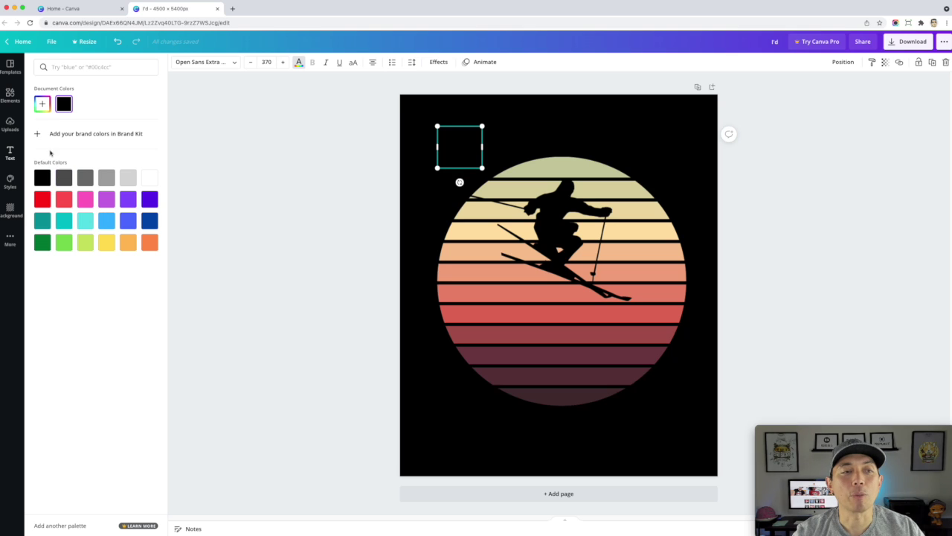
pyautogui.click(42, 105)
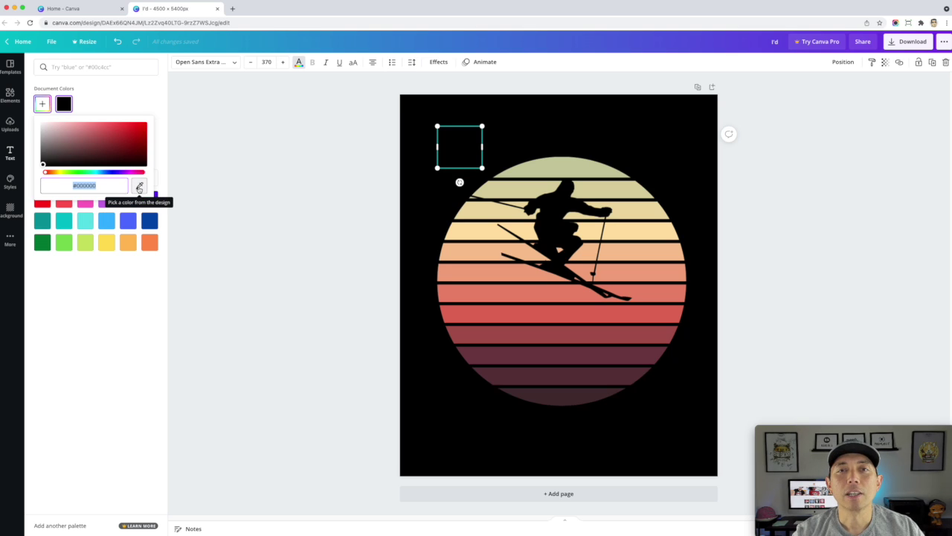
pyautogui.click(139, 186)
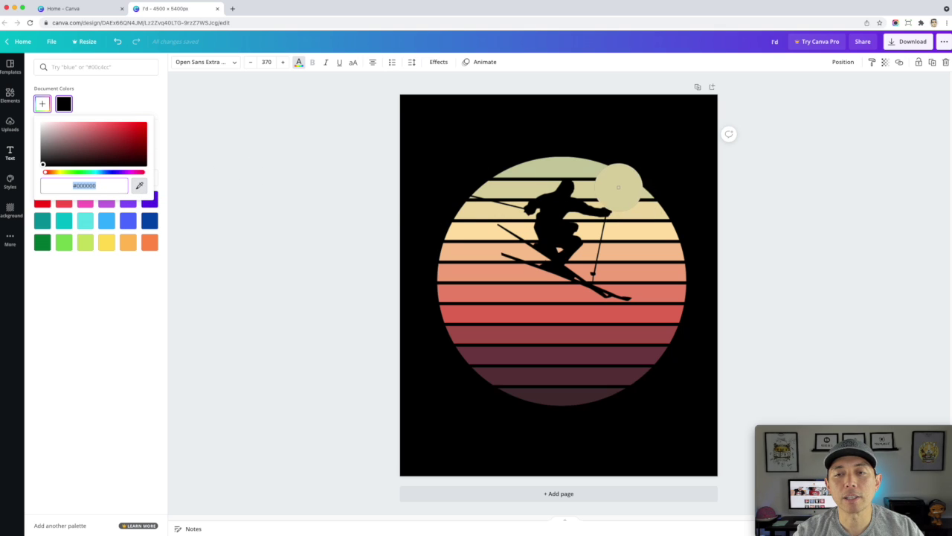
pyautogui.click(636, 209)
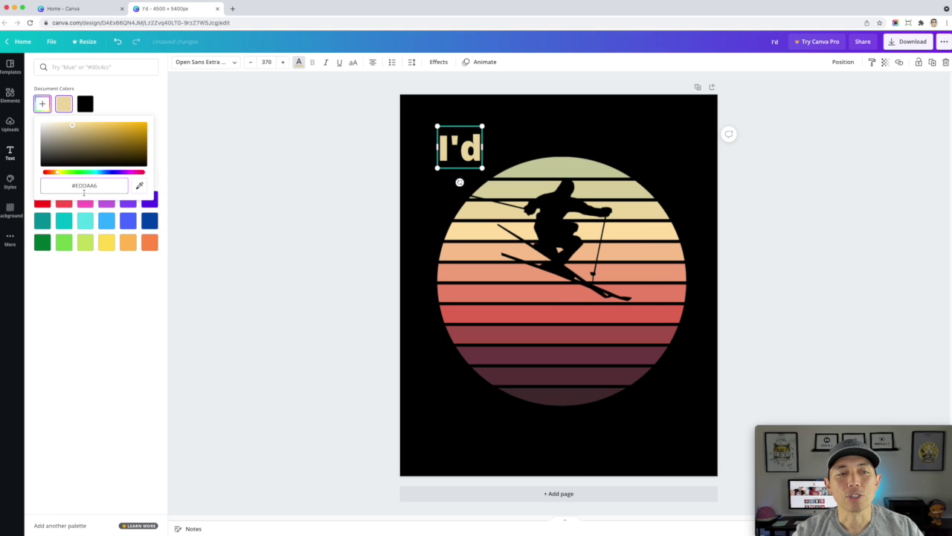
pyautogui.click(139, 186)
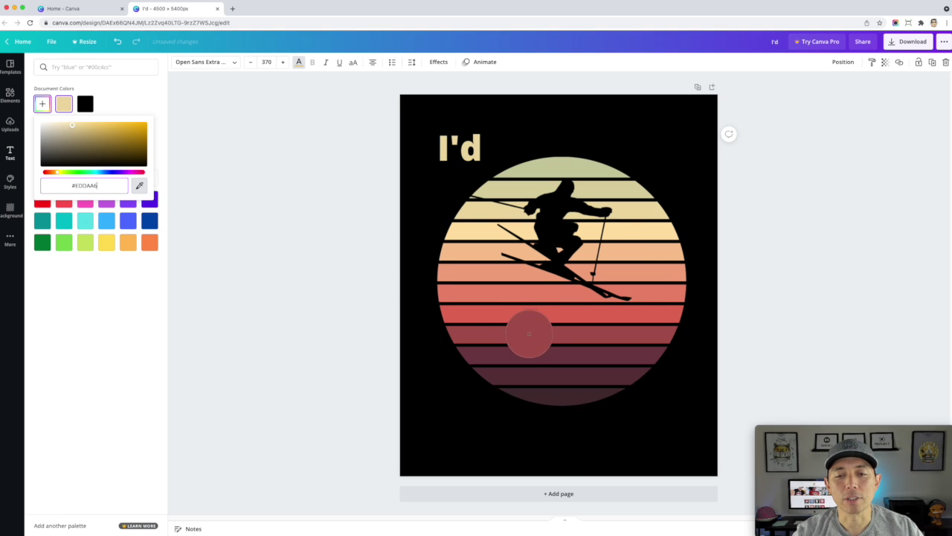
pyautogui.click(528, 336)
pyautogui.click(140, 186)
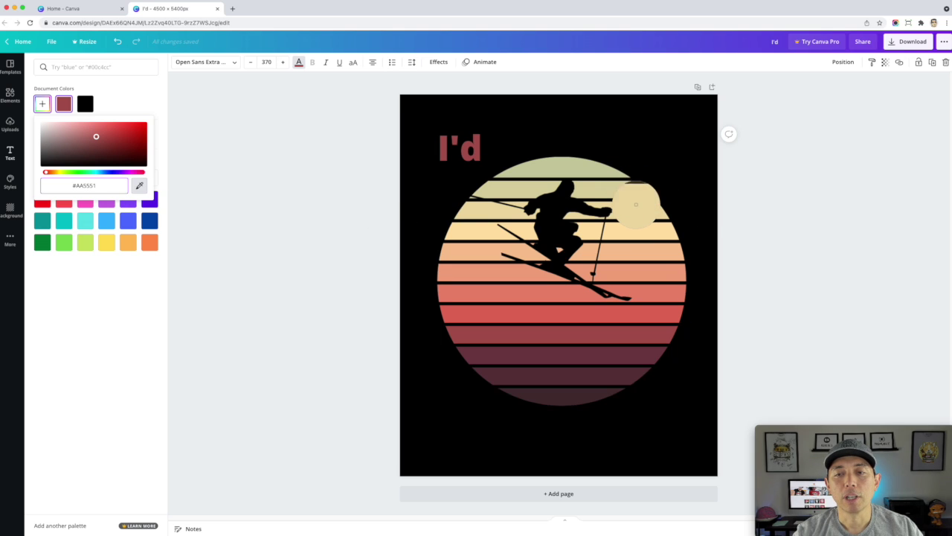
pyautogui.click(641, 228)
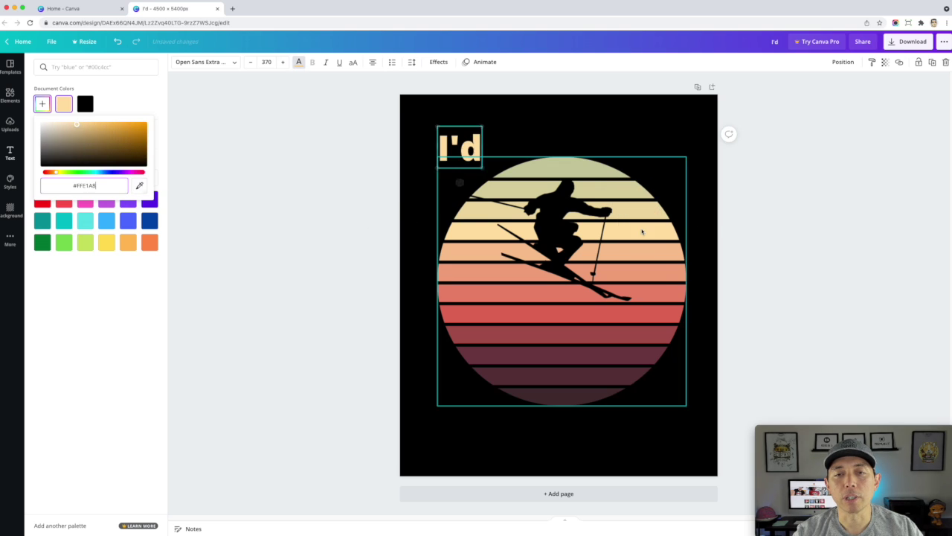
pyautogui.doubleClick(470, 148)
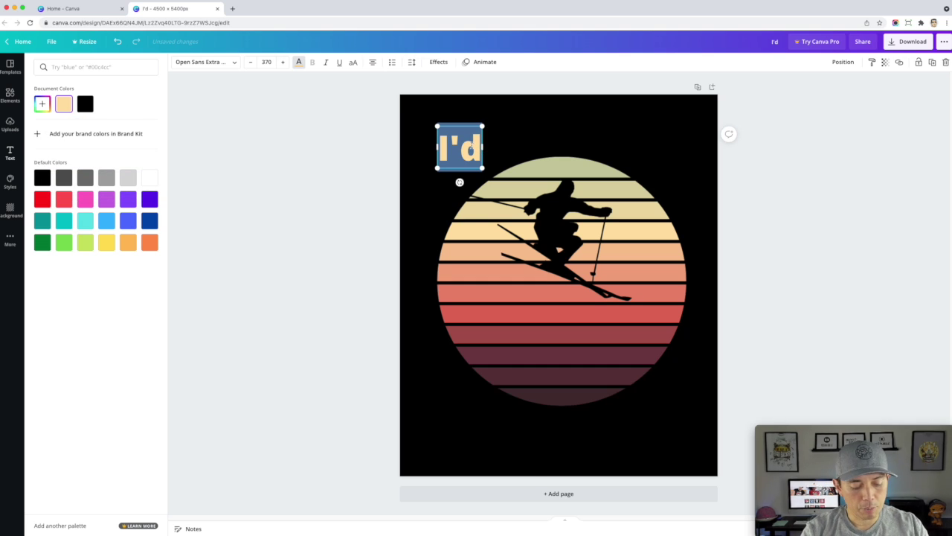
# Step: Retype the heading as 'I'D RATHER BE' and widen its box to fit one line
pyautogui.write("I'D")
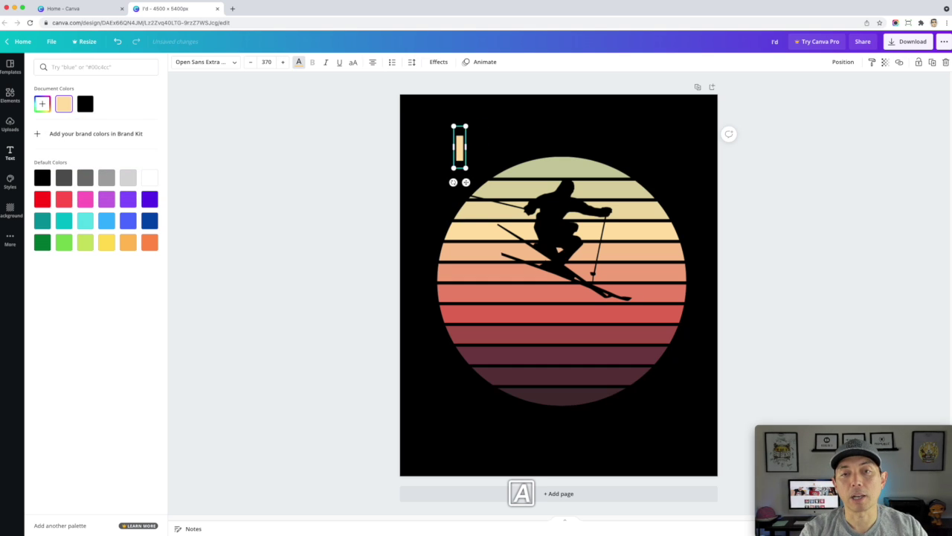
pyautogui.write(' RATHE BE')
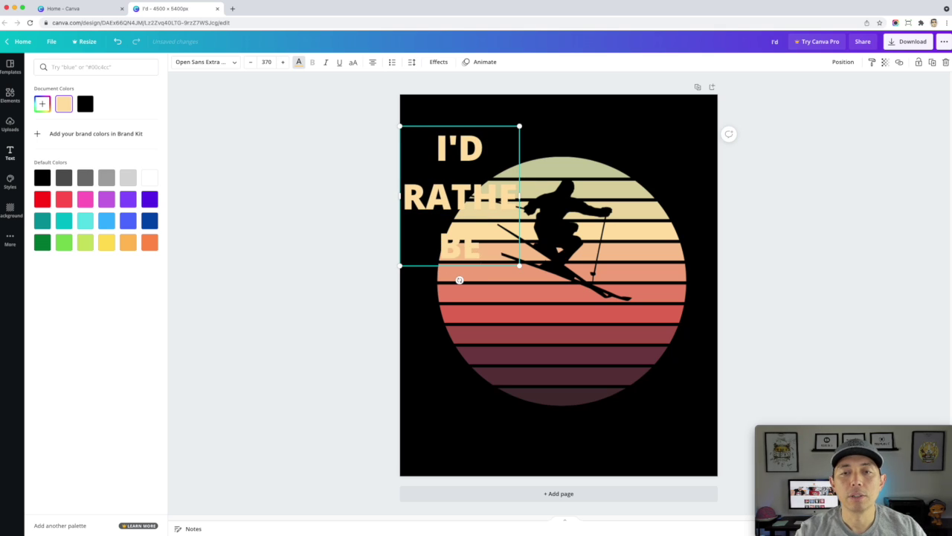
pyautogui.click(514, 184)
pyautogui.write('r')
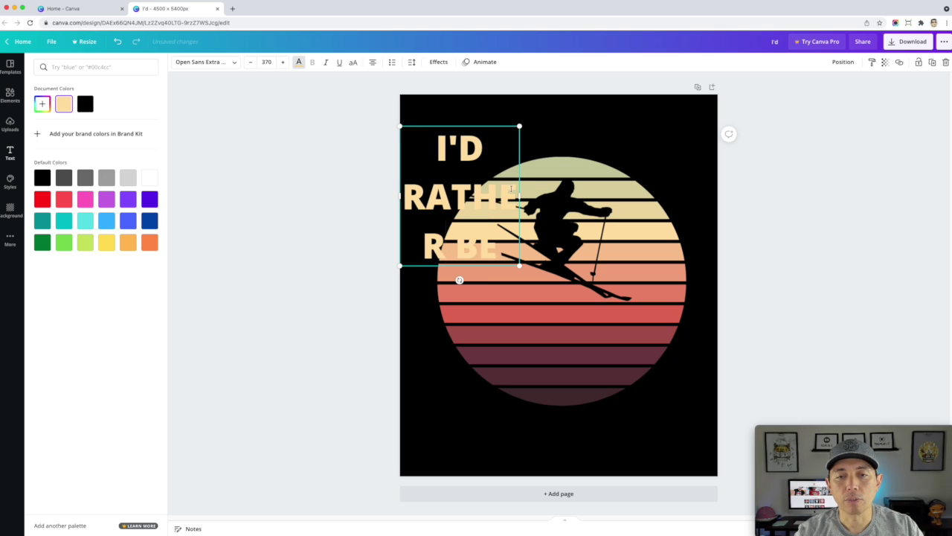
pyautogui.press('Escape')
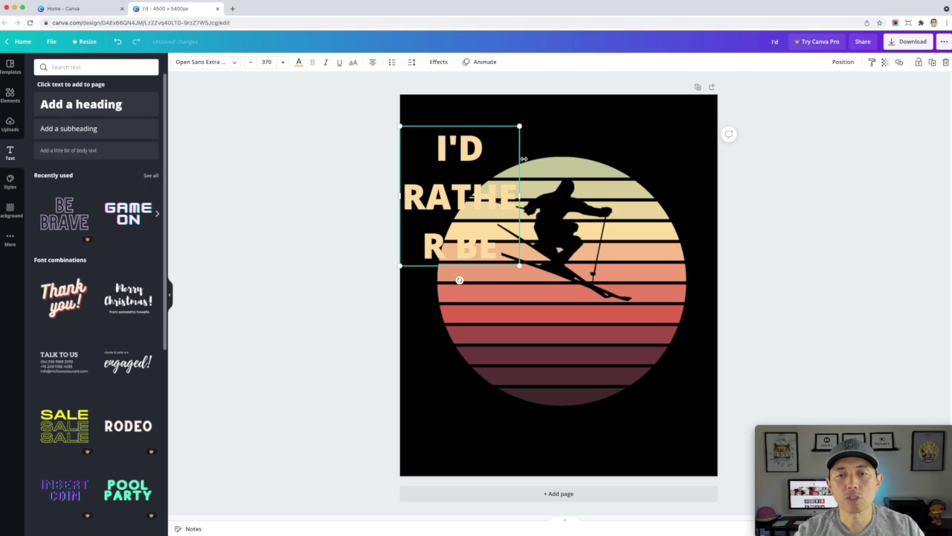
pyautogui.moveTo(520, 196); pyautogui.dragTo(718, 188)
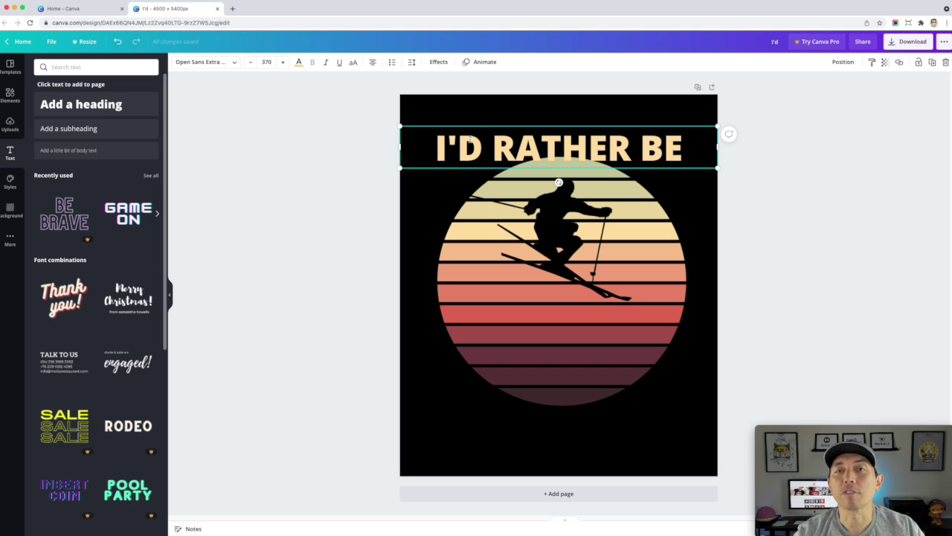
# Step: Curve 'I'D RATHER BE' to 57 and position it arching above the sunset circle
pyautogui.click(439, 63)
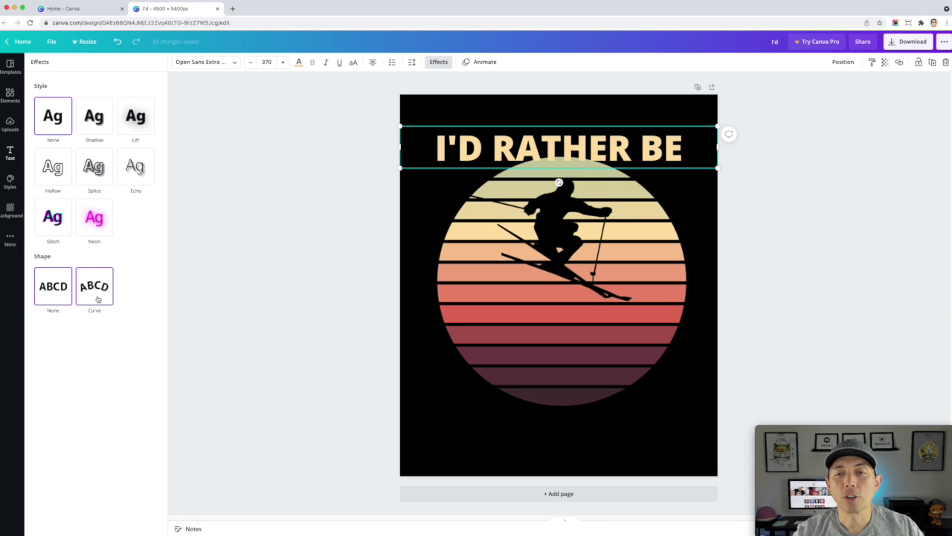
pyautogui.click(196, 497)
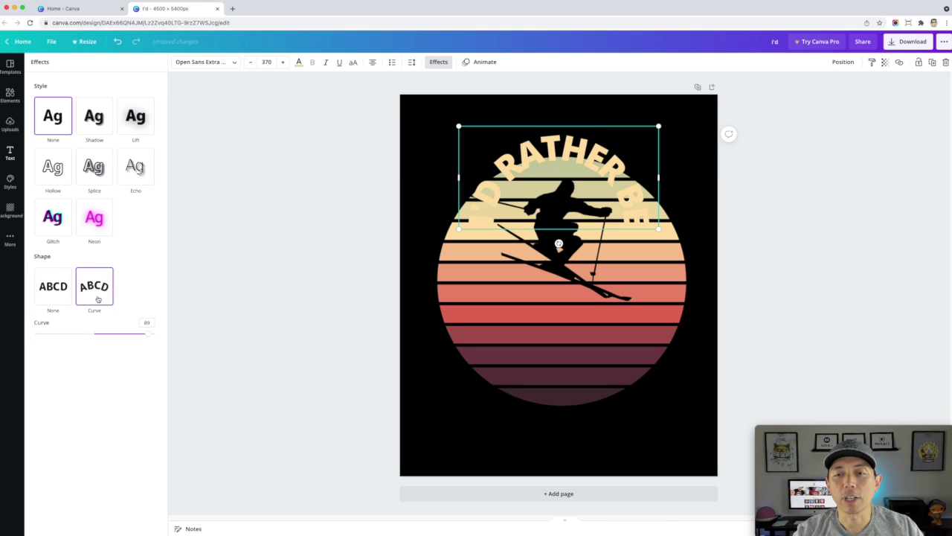
pyautogui.moveTo(151, 339); pyautogui.dragTo(130, 333)
pyautogui.moveTo(573, 157); pyautogui.dragTo(577, 143)
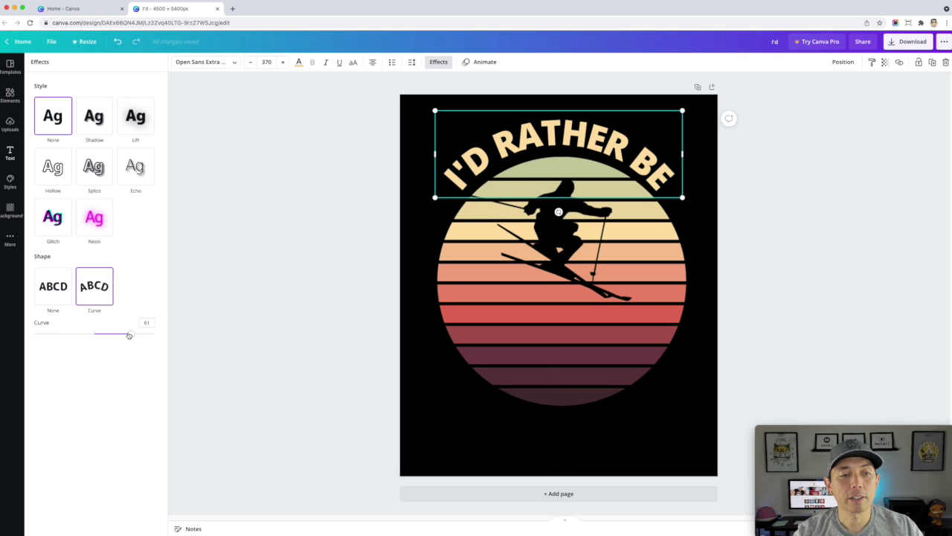
pyautogui.moveTo(129, 336); pyautogui.dragTo(129, 333)
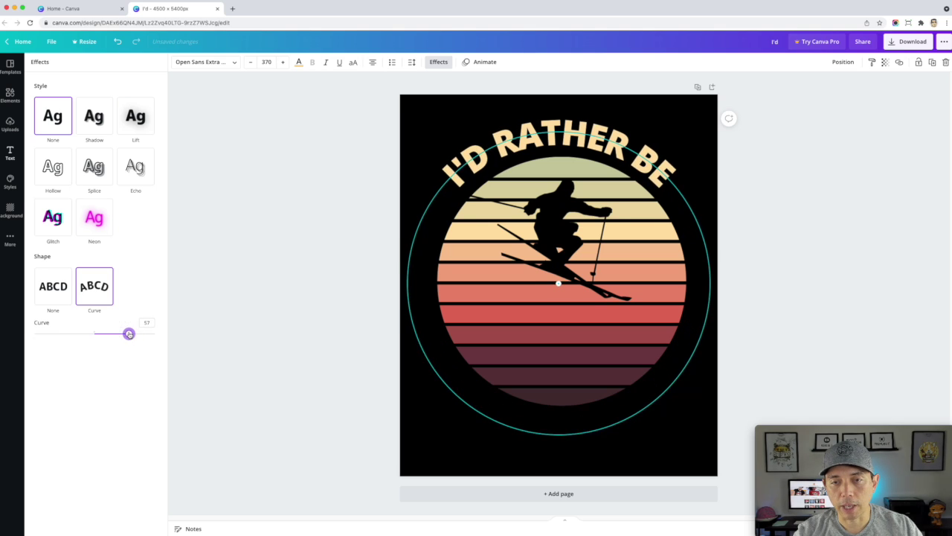
pyautogui.moveTo(537, 148); pyautogui.dragTo(538, 145)
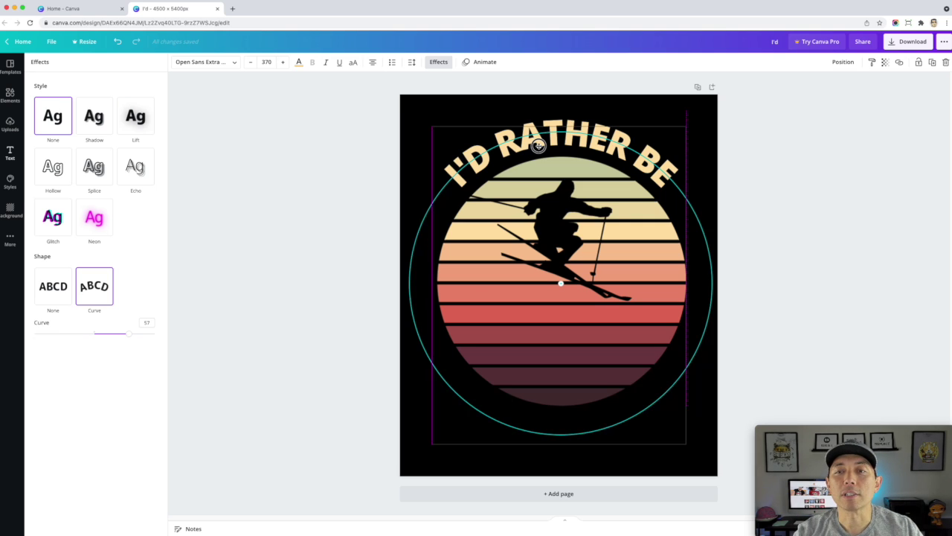
pyautogui.moveTo(539, 145); pyautogui.dragTo(539, 146)
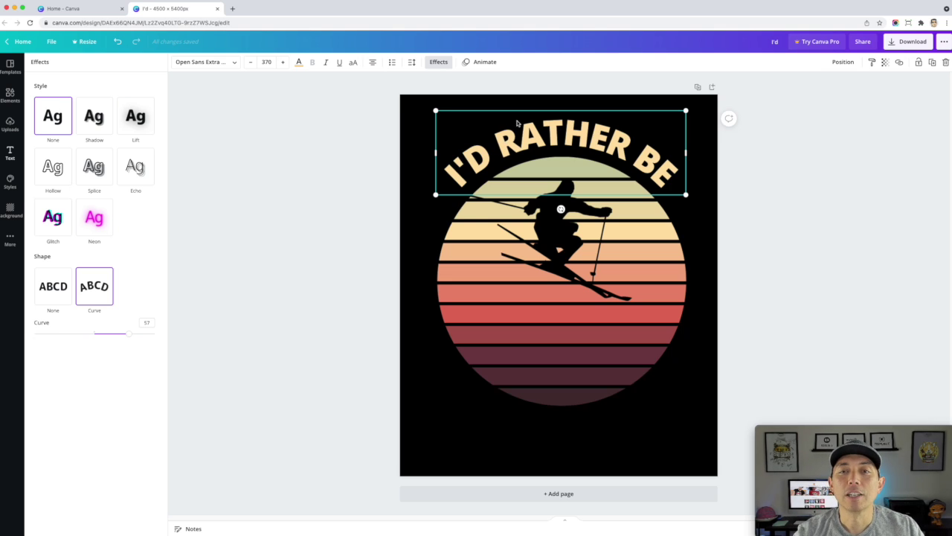
pyautogui.click(518, 140)
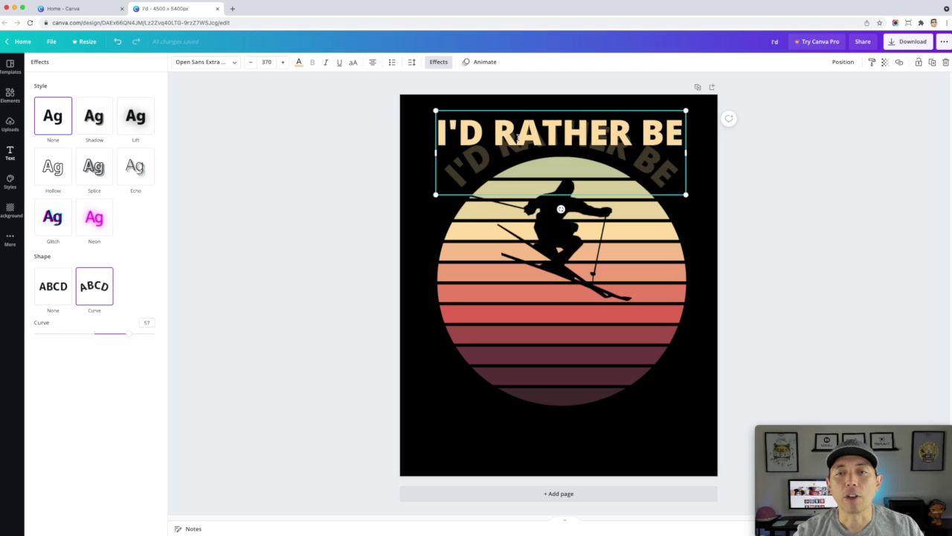
# Step: Select the I'D RATHER BE heading and try the rough fonts Rustic Printed Stamp and Hertical Texture
pyautogui.tripleClick(518, 137)
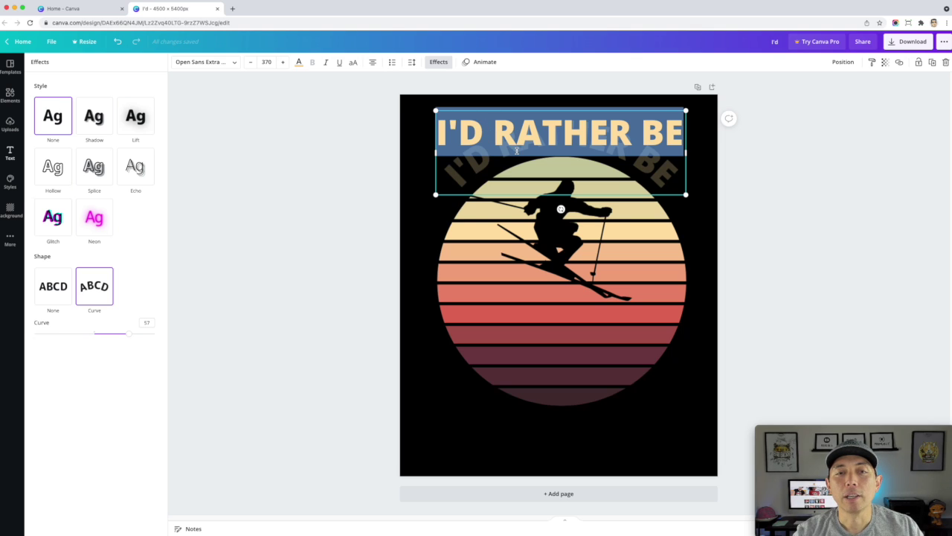
pyautogui.click(229, 64)
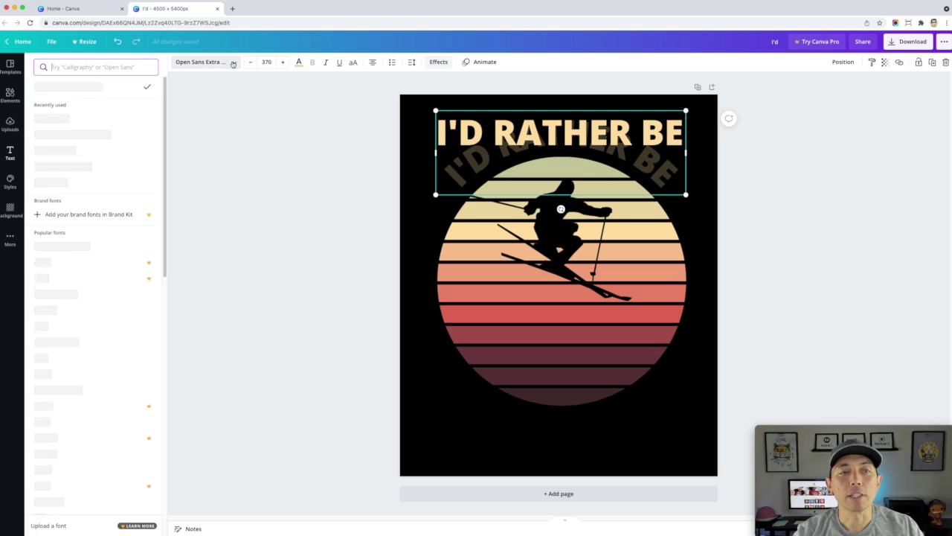
pyautogui.click(61, 69)
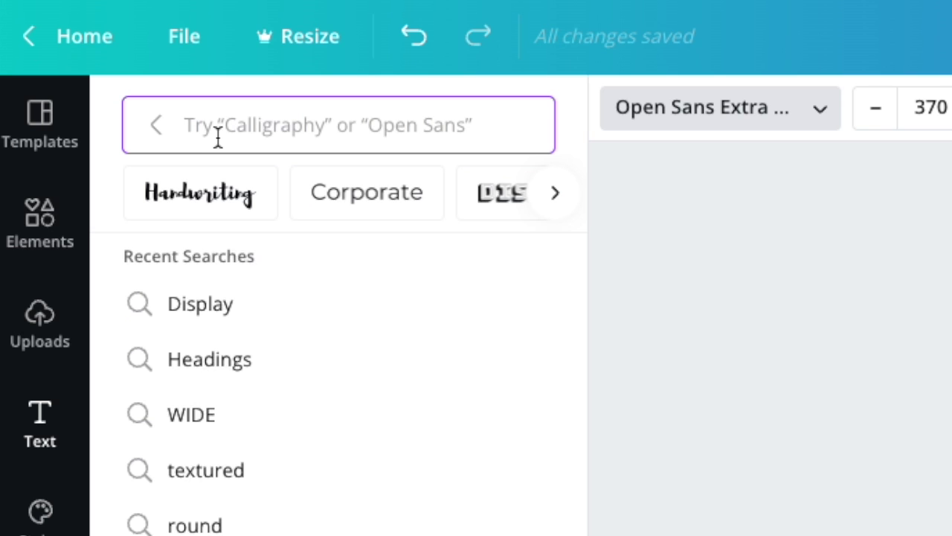
pyautogui.write('ROUGH')
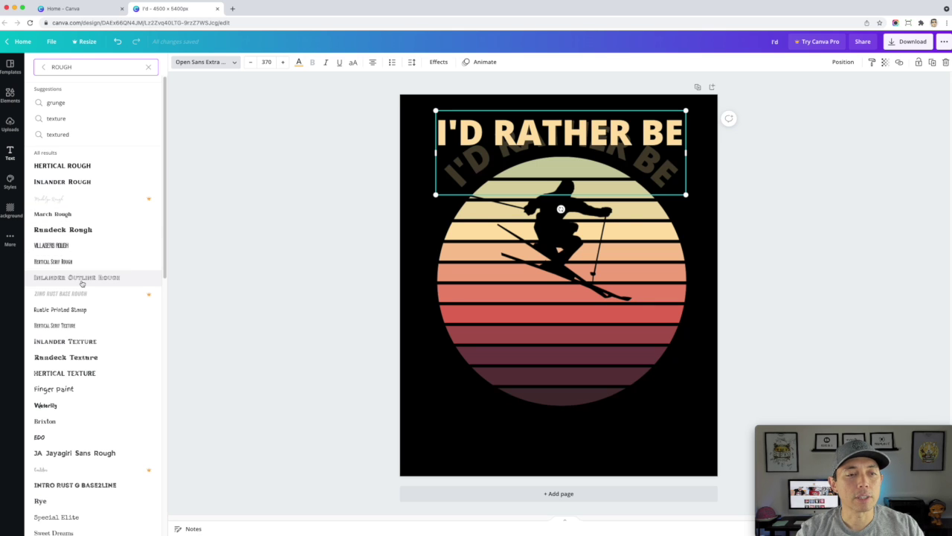
pyautogui.click(74, 310)
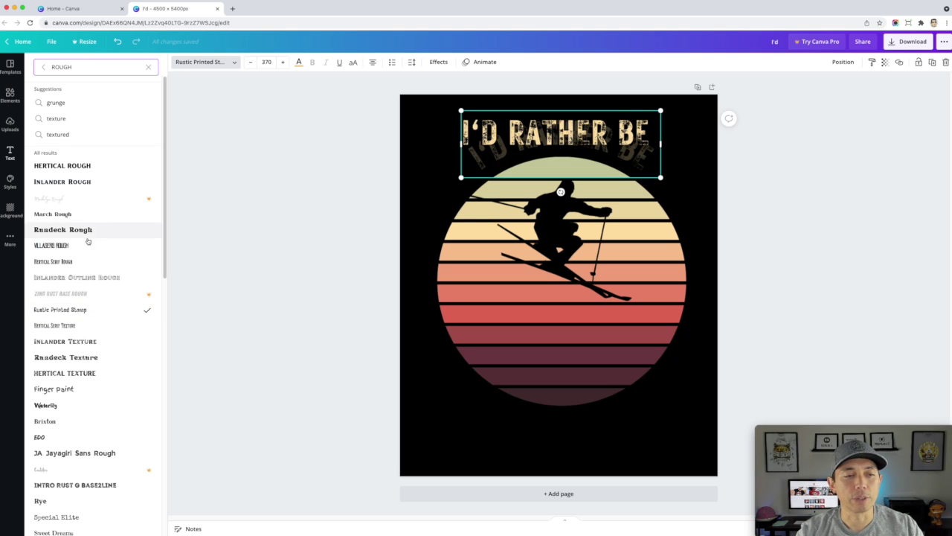
pyautogui.click(82, 372)
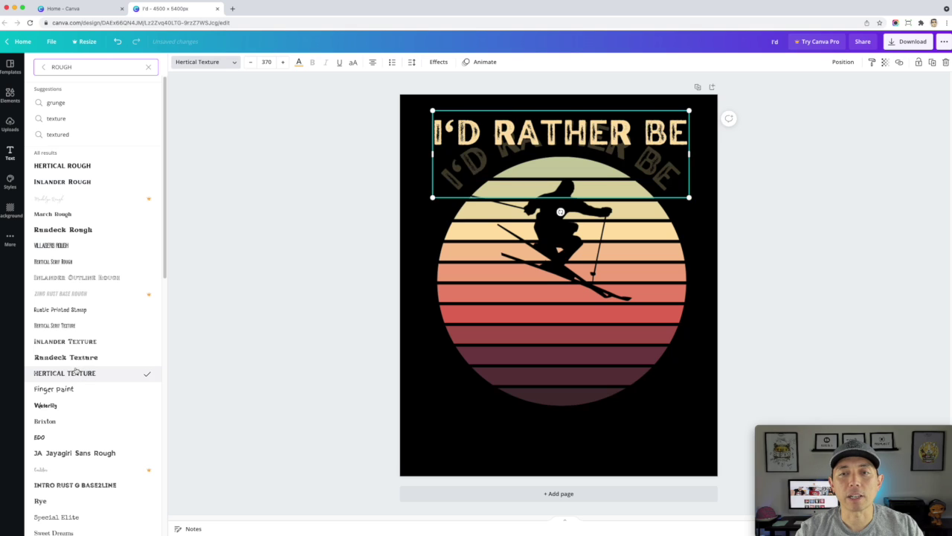
# Step: Search WIDE and INLINE fonts and set the heading to Zico Display Inline
pyautogui.doubleClick(76, 68)
pyautogui.write('WIDE')
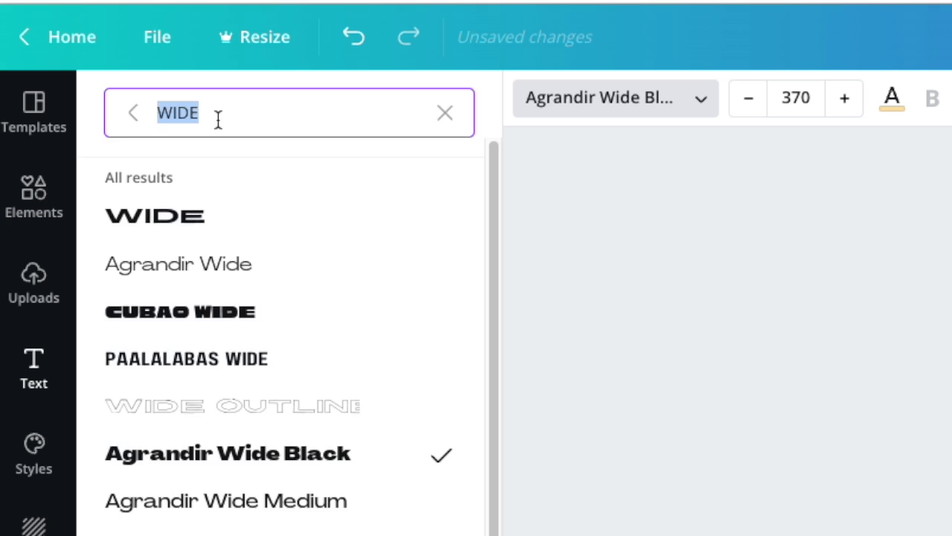
pyautogui.write('INLINE')
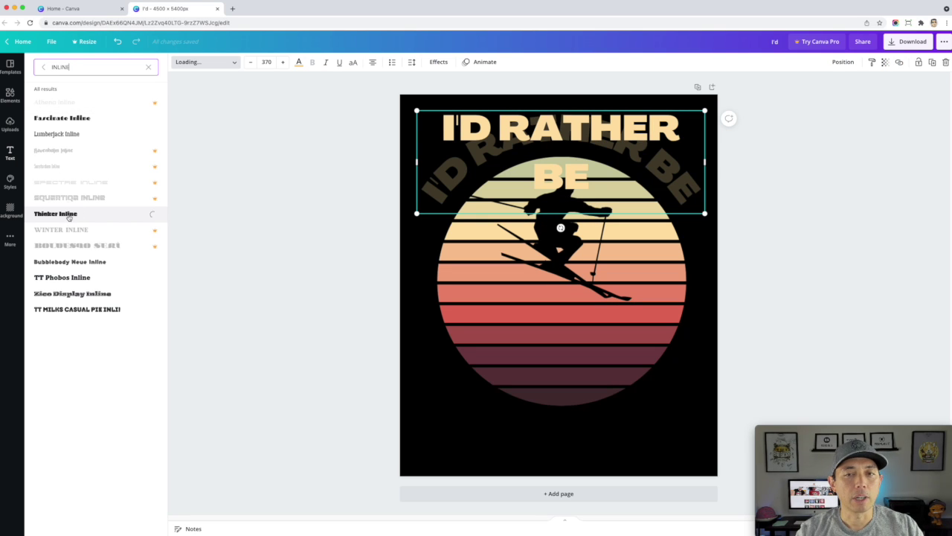
pyautogui.click(103, 198)
pyautogui.click(118, 220)
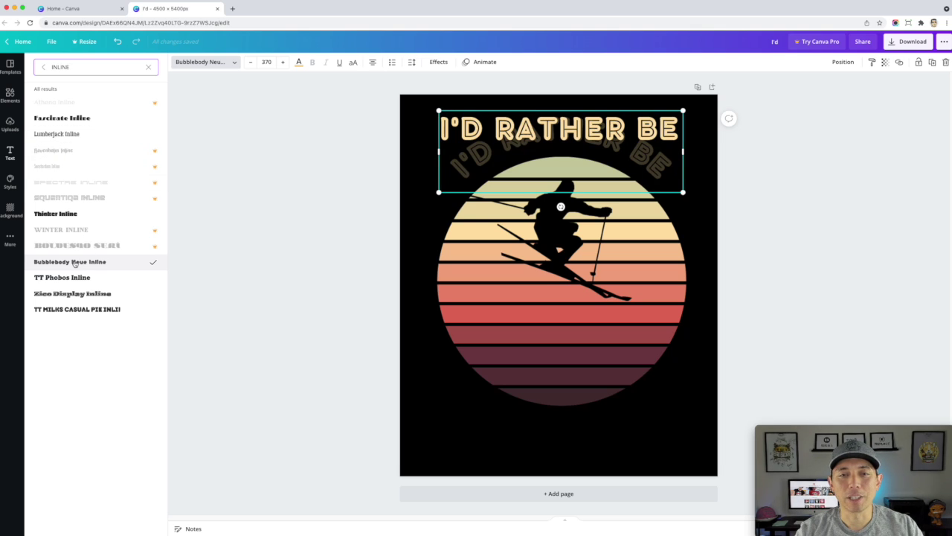
pyautogui.click(74, 294)
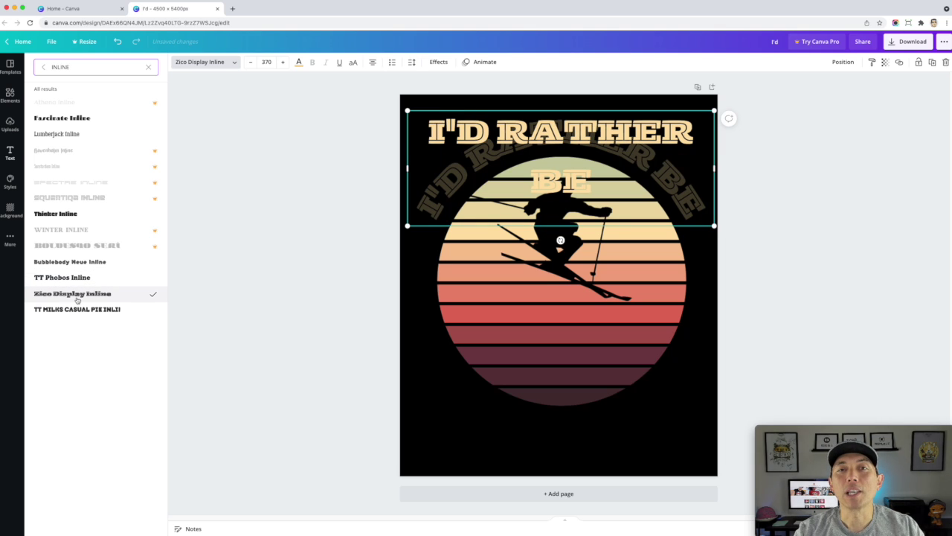
pyautogui.doubleClick(68, 68)
pyautogui.write('MO')
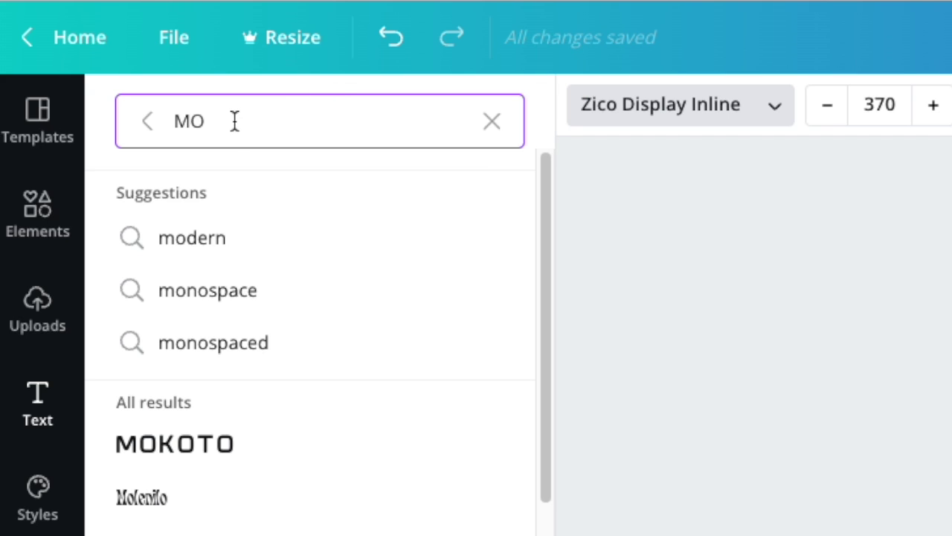
pyautogui.write('NOTON')
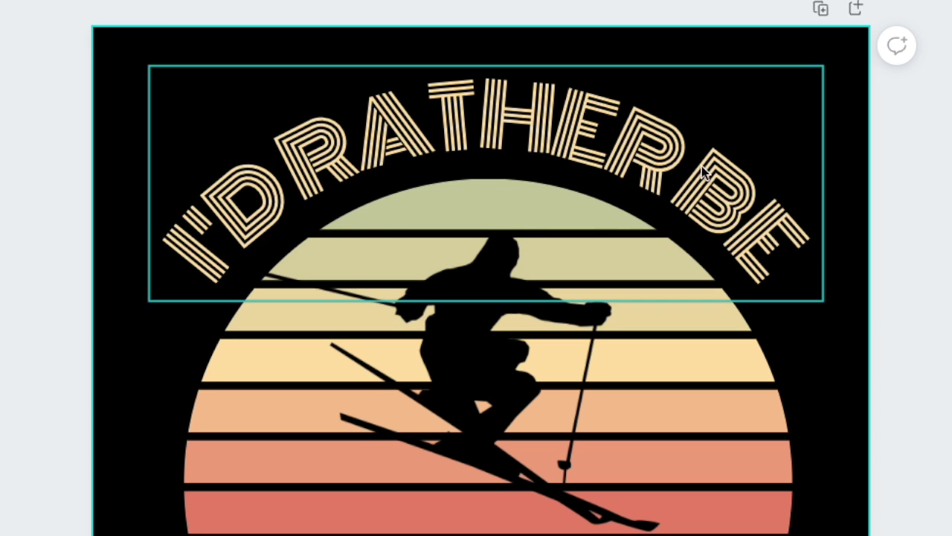
# Step: Insert a space after RATHER in the curved I'D RATHER BE heading
pyautogui.click(477, 167)
pyautogui.click(309, 152)
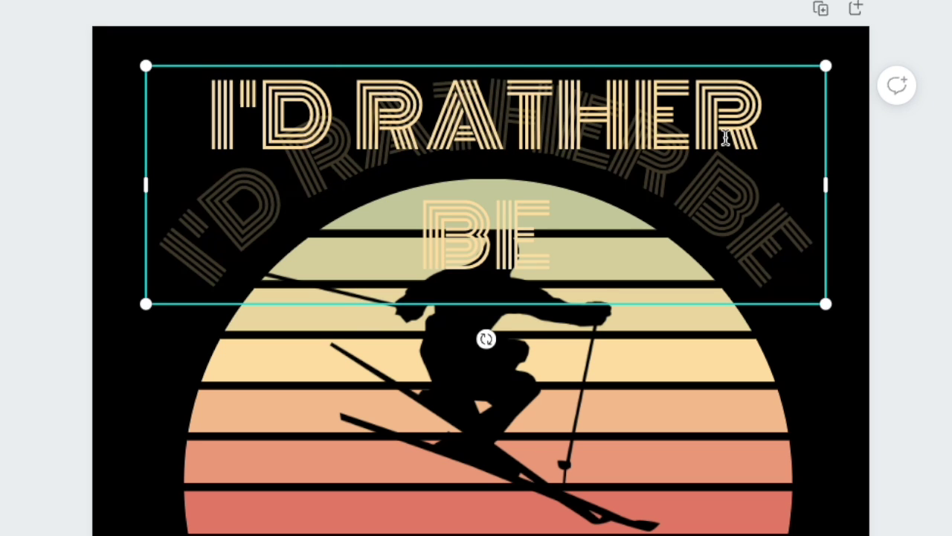
pyautogui.click(766, 110)
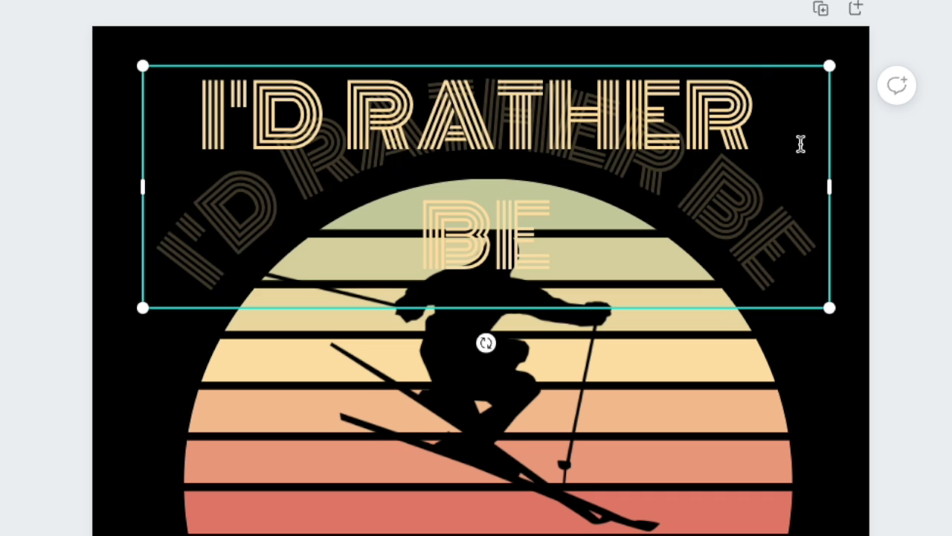
pyautogui.click(755, 39)
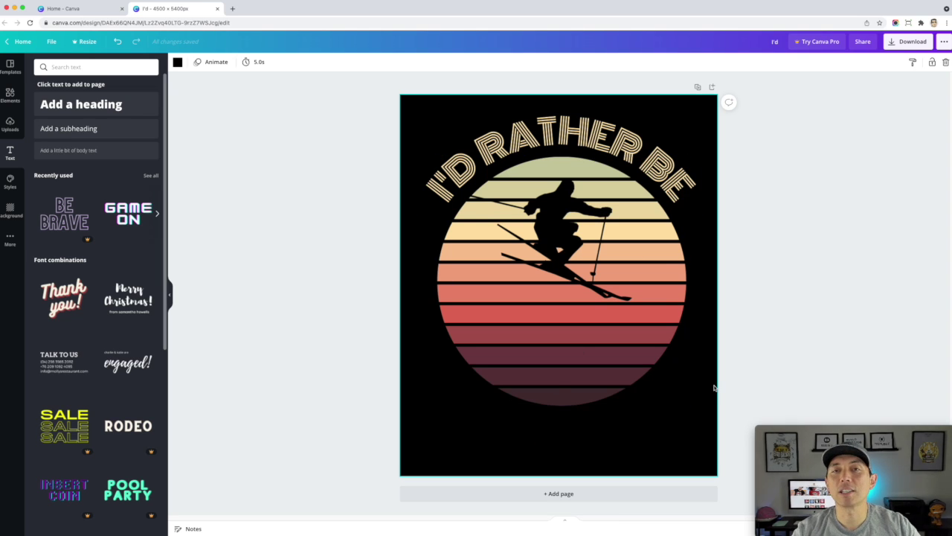
# Step: Shrink the skier and shift it slightly up and right
pyautogui.click(628, 296)
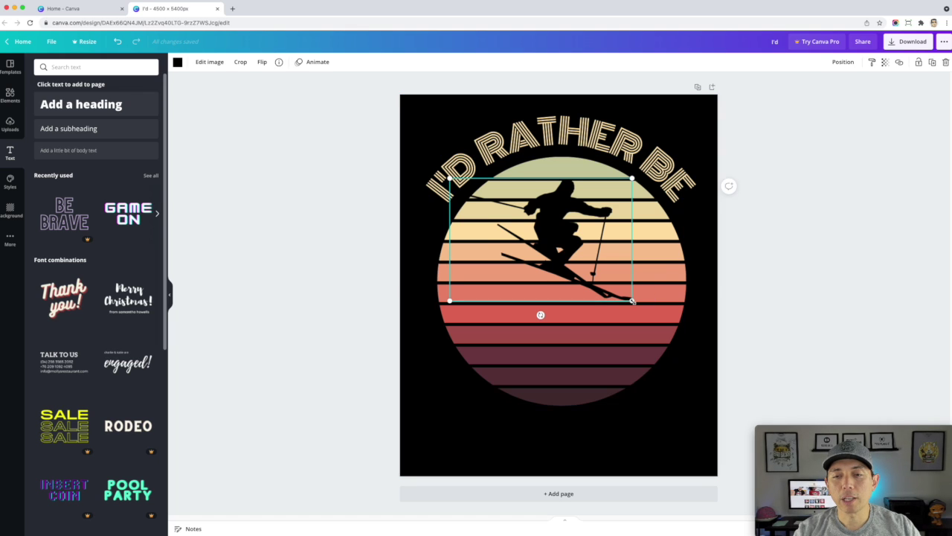
pyautogui.moveTo(632, 301); pyautogui.dragTo(614, 279)
pyautogui.moveTo(541, 227); pyautogui.dragTo(551, 220)
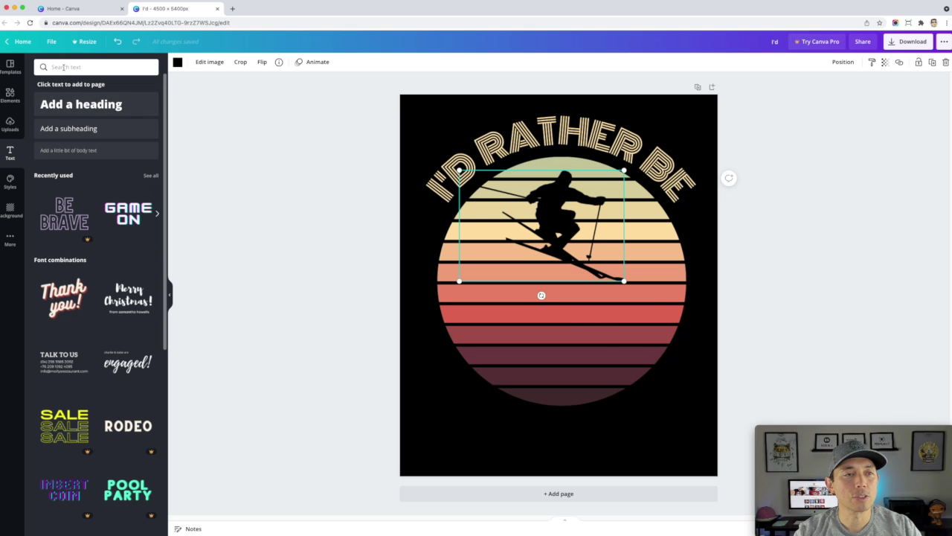
# Step: Search graphics for TREES and place a pine-tree graphic on the sunset's right side
pyautogui.click(67, 67)
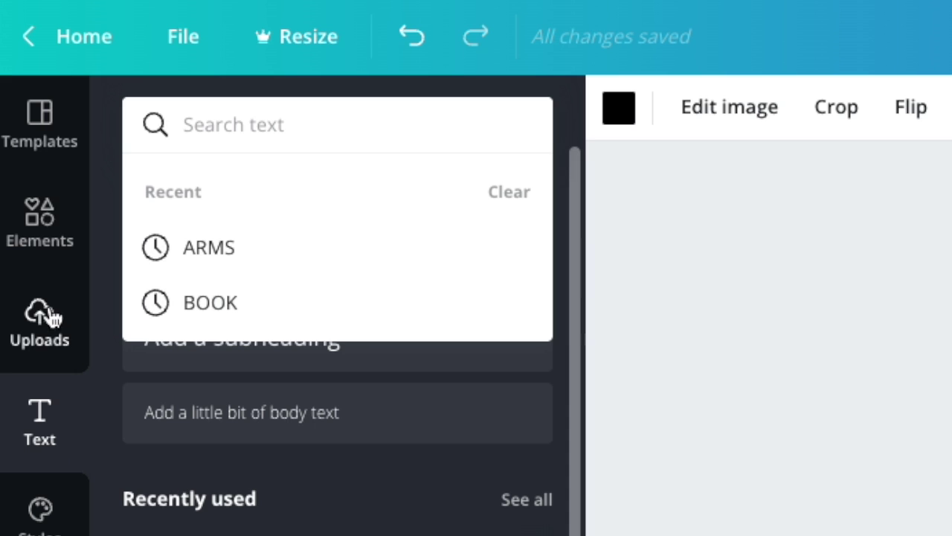
pyautogui.click(42, 226)
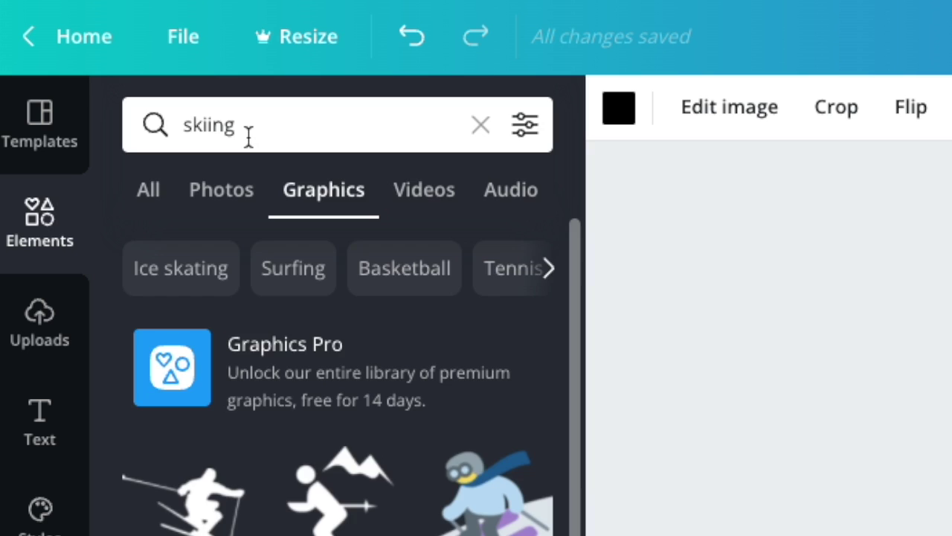
pyautogui.click(247, 136)
pyautogui.press('Return')
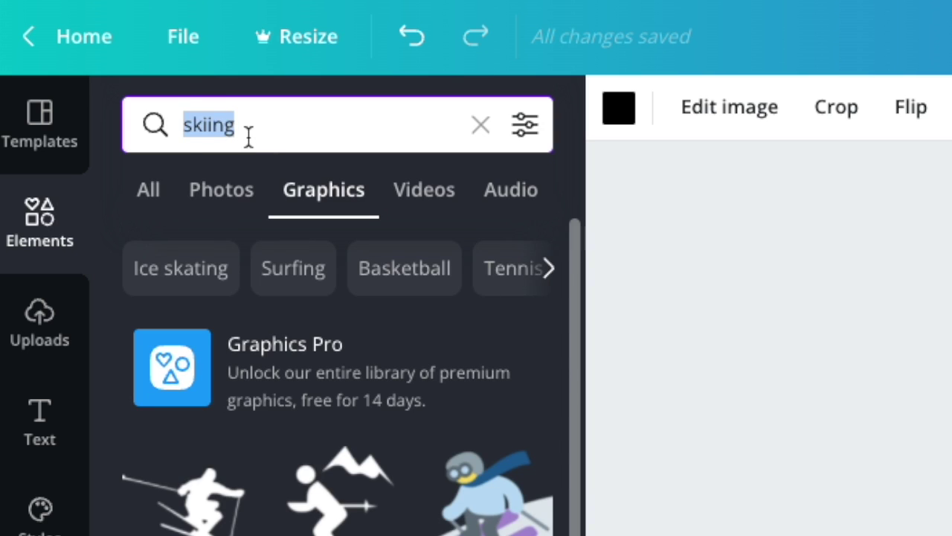
pyautogui.write('TREES')
pyautogui.press('Return')
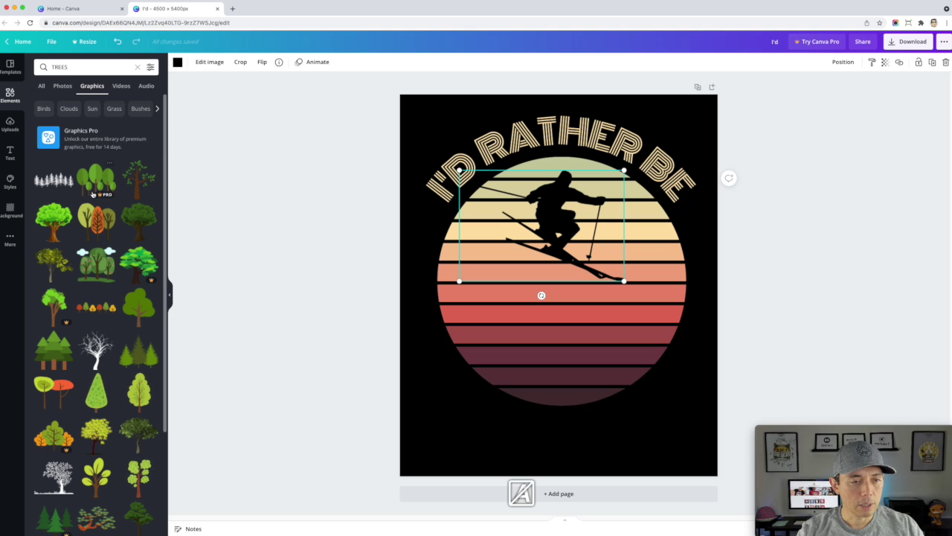
pyautogui.click(139, 355)
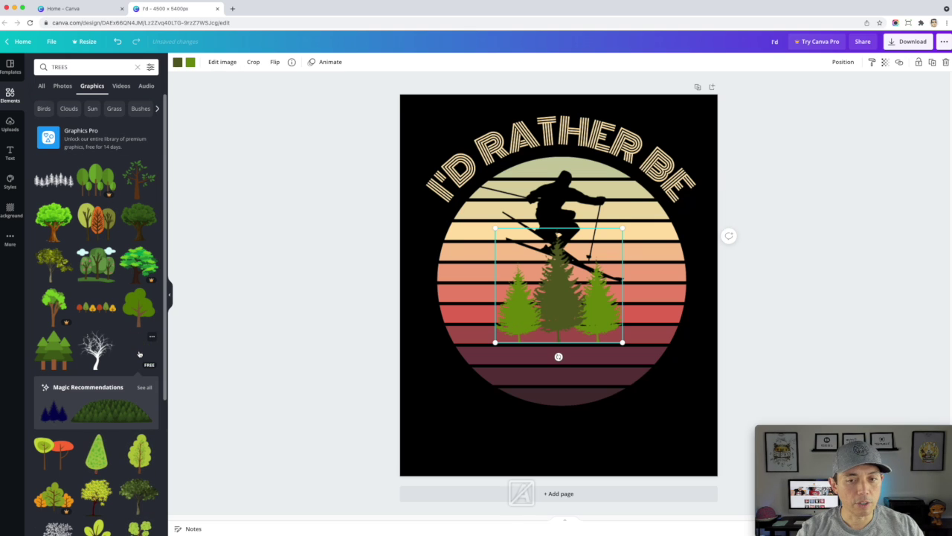
pyautogui.moveTo(574, 326); pyautogui.dragTo(686, 322)
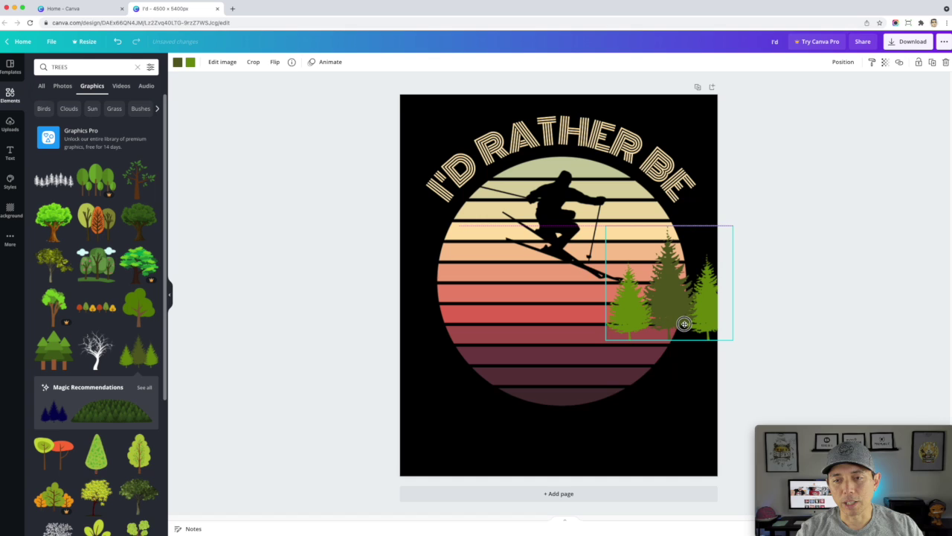
# Step: Recolour the pines black, copy them to the left side, and search trees again
pyautogui.click(178, 63)
pyautogui.click(67, 102)
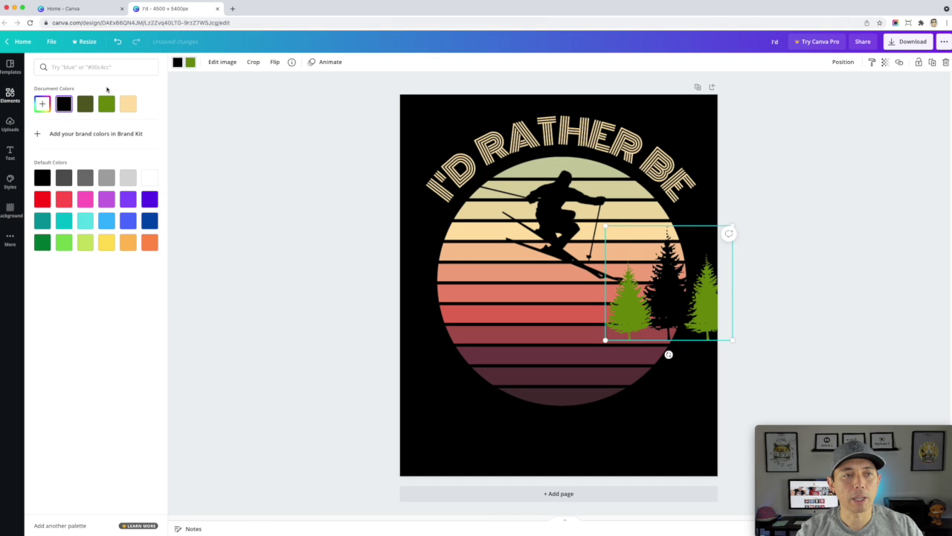
pyautogui.click(62, 104)
pyautogui.moveTo(670, 288); pyautogui.dragTo(675, 289)
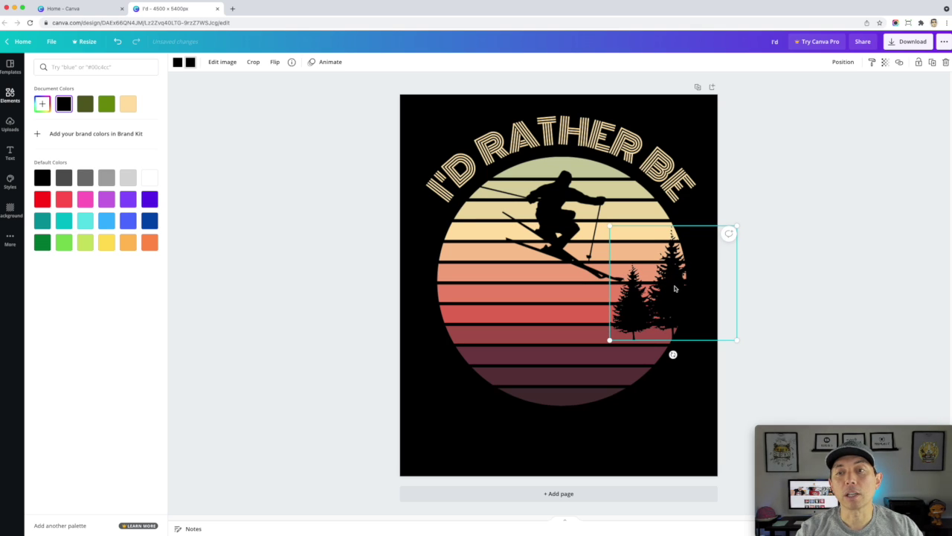
pyautogui.moveTo(675, 289); pyautogui.dragTo(447, 288)
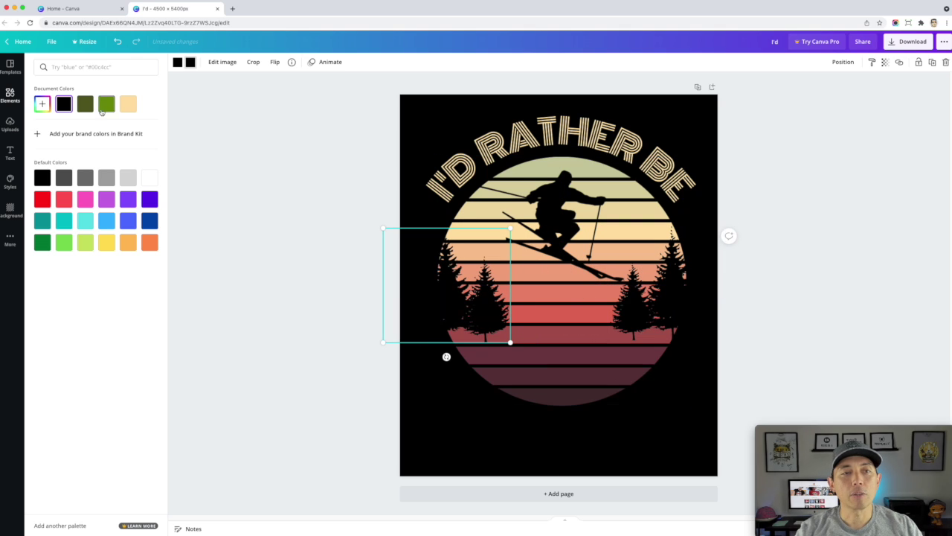
pyautogui.click(11, 97)
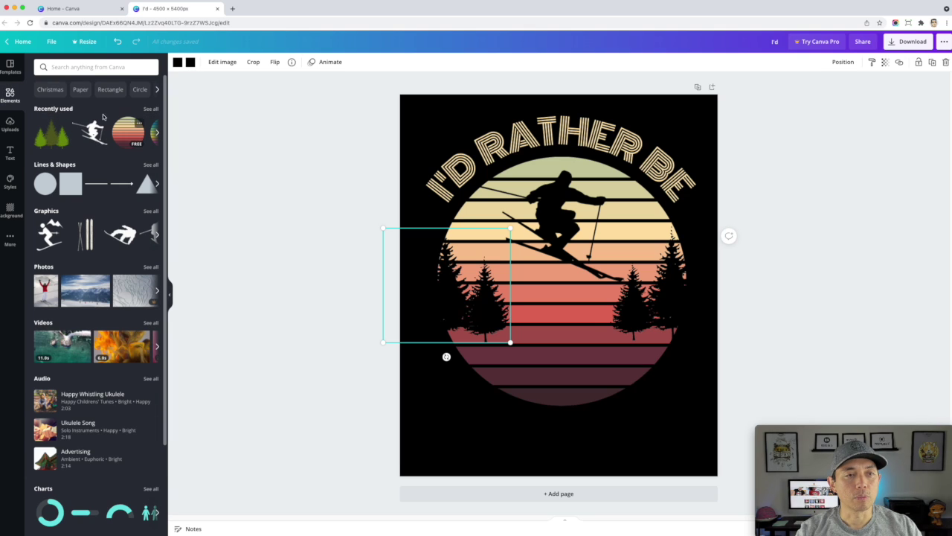
pyautogui.click(68, 68)
pyautogui.write('trees')
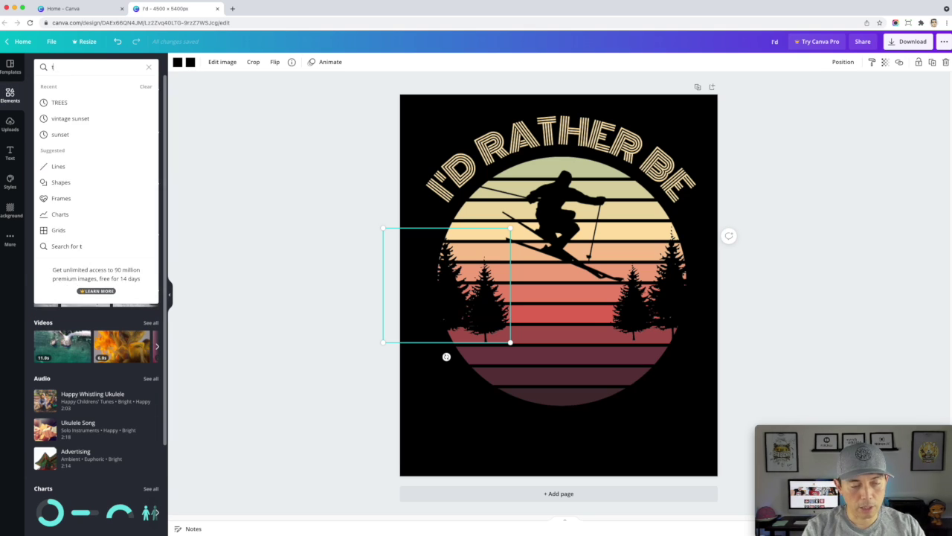
pyautogui.press('Return')
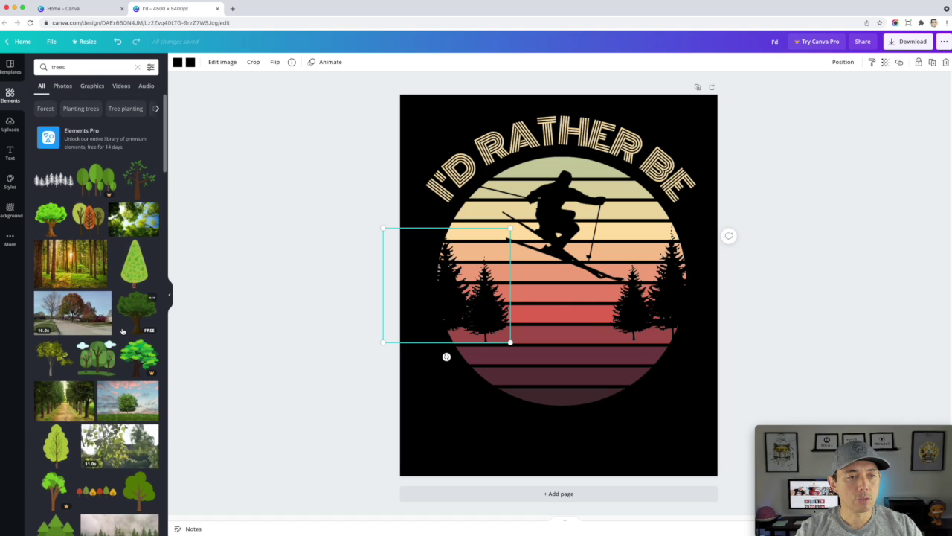
# Step: Add the three-pine graphic and a single green pine from See all, sized into the forest
pyautogui.click(92, 85)
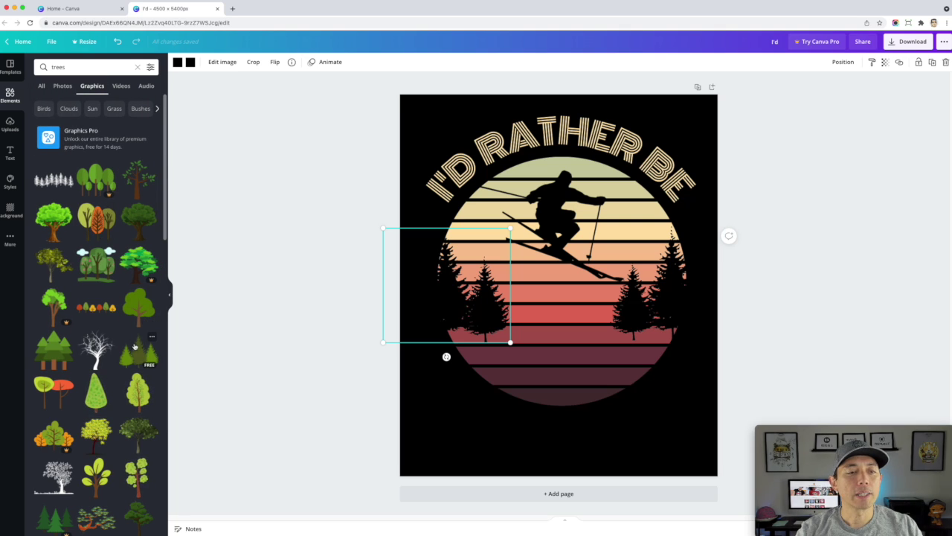
pyautogui.click(135, 346)
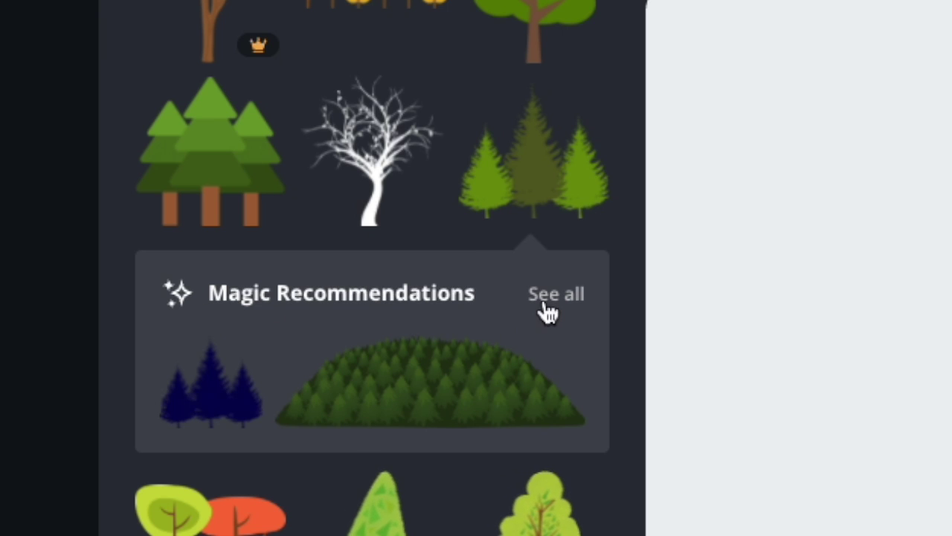
pyautogui.click(555, 302)
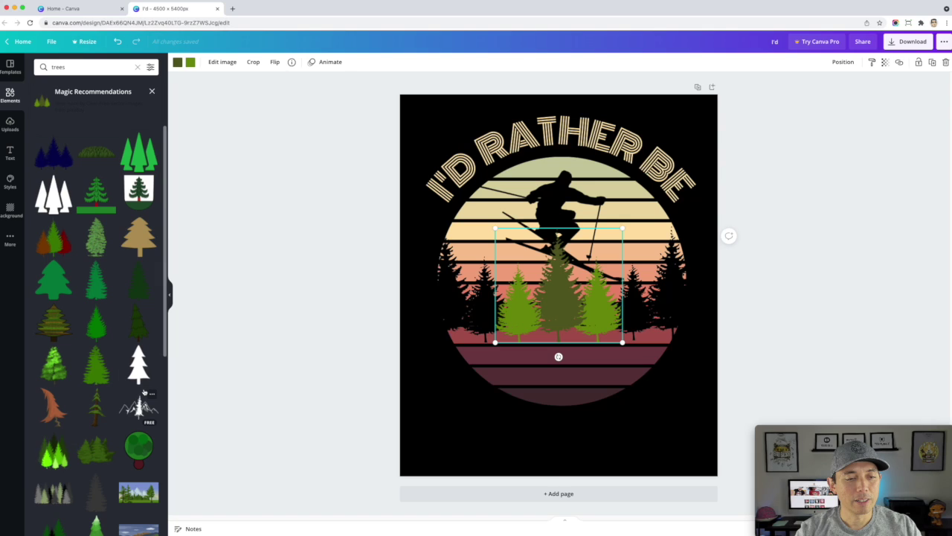
pyautogui.click(92, 294)
pyautogui.moveTo(551, 303); pyautogui.dragTo(531, 325)
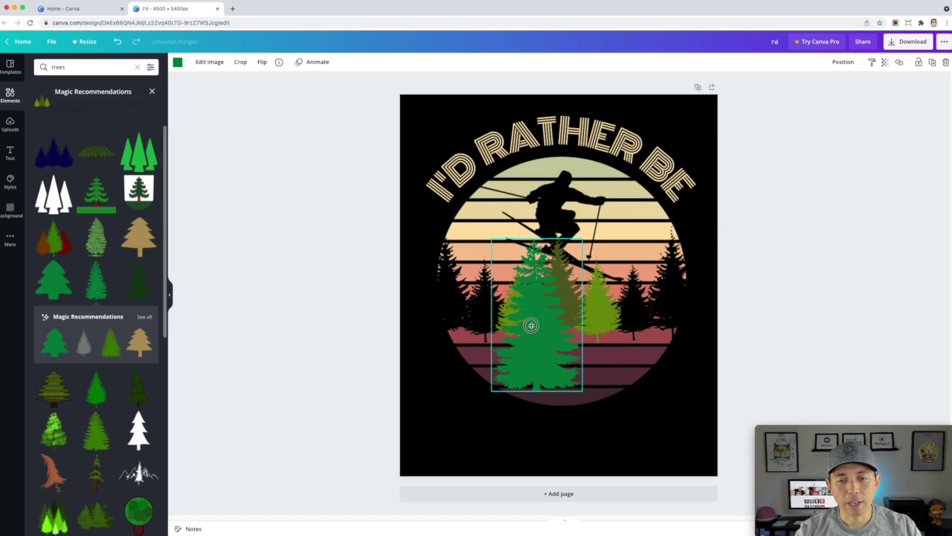
pyautogui.moveTo(581, 388); pyautogui.dragTo(538, 350)
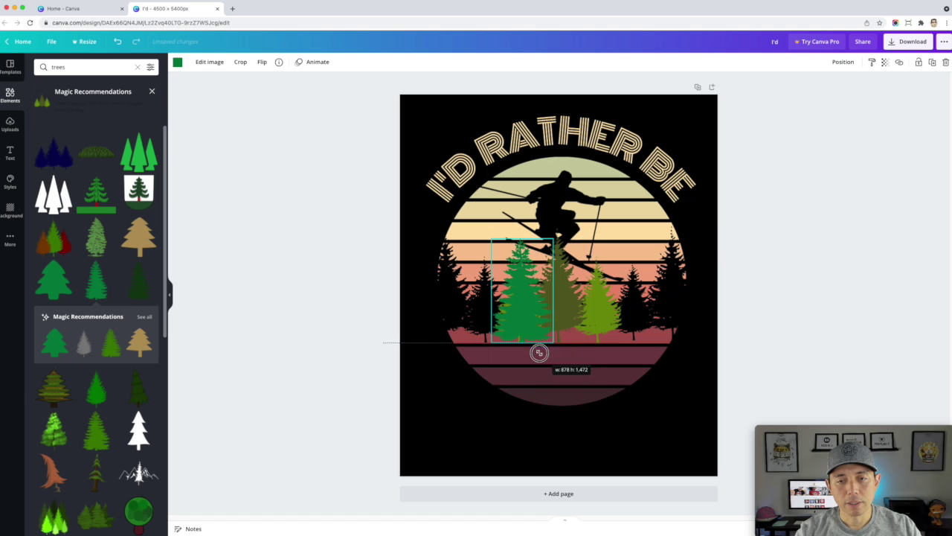
pyautogui.click(594, 306)
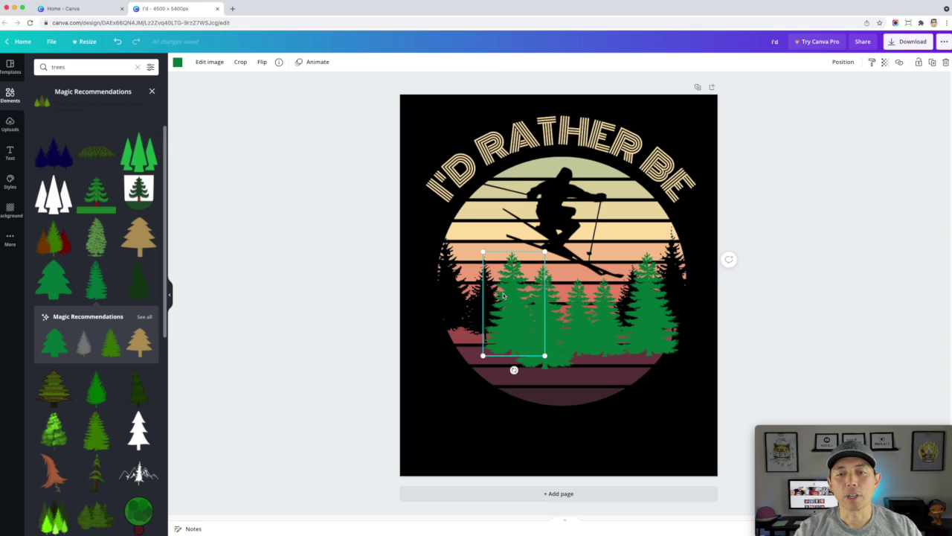
# Step: Turn the left tree group and the larger green tree black
pyautogui.click(177, 62)
pyautogui.click(64, 104)
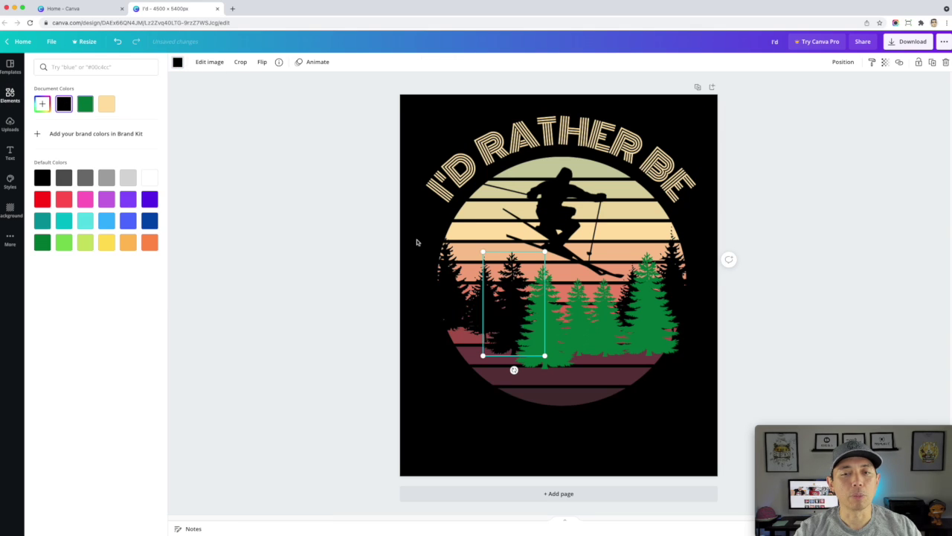
pyautogui.click(593, 306)
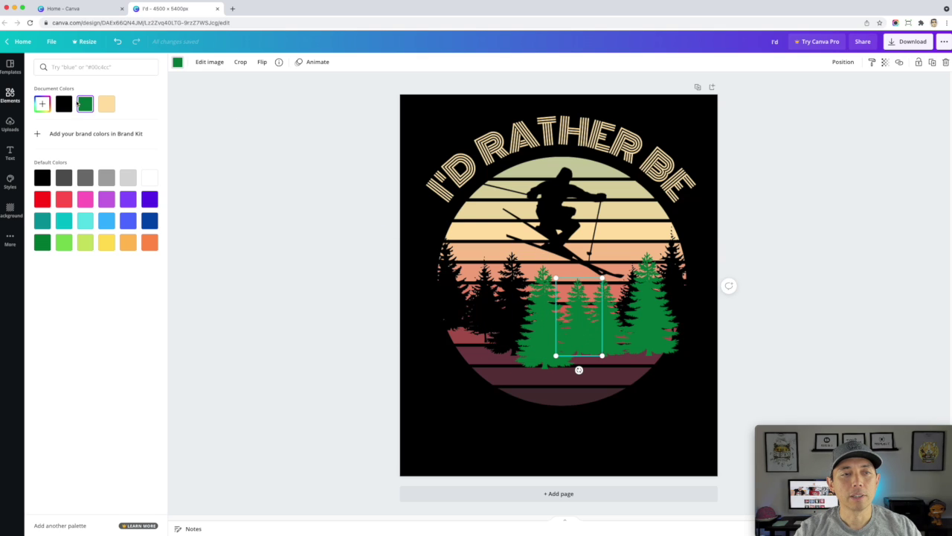
pyautogui.click(64, 104)
pyautogui.hotkey('ctrl', 'z')
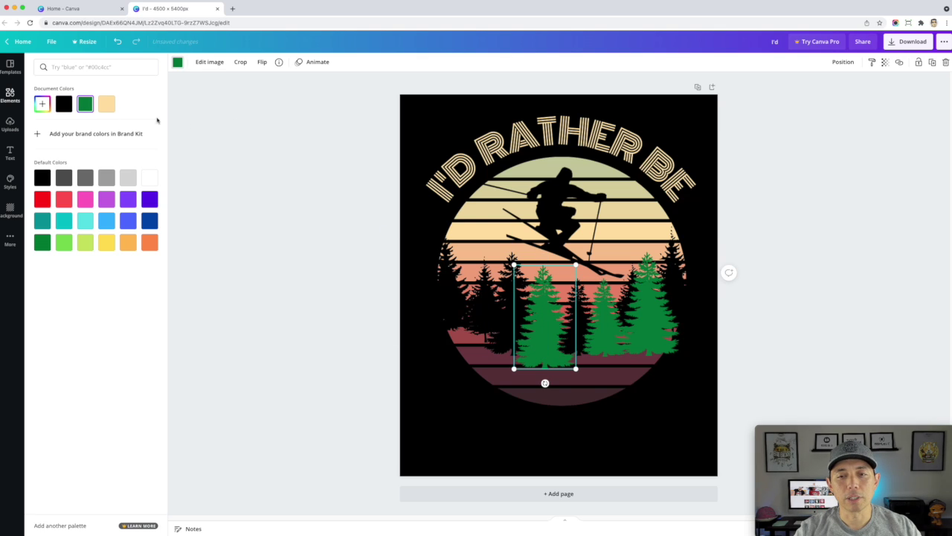
pyautogui.click(64, 103)
# Step: Recolour the remaining green trees black using Tab, shifting one group slightly right
pyautogui.press('Tab')
pyautogui.press('Tab')
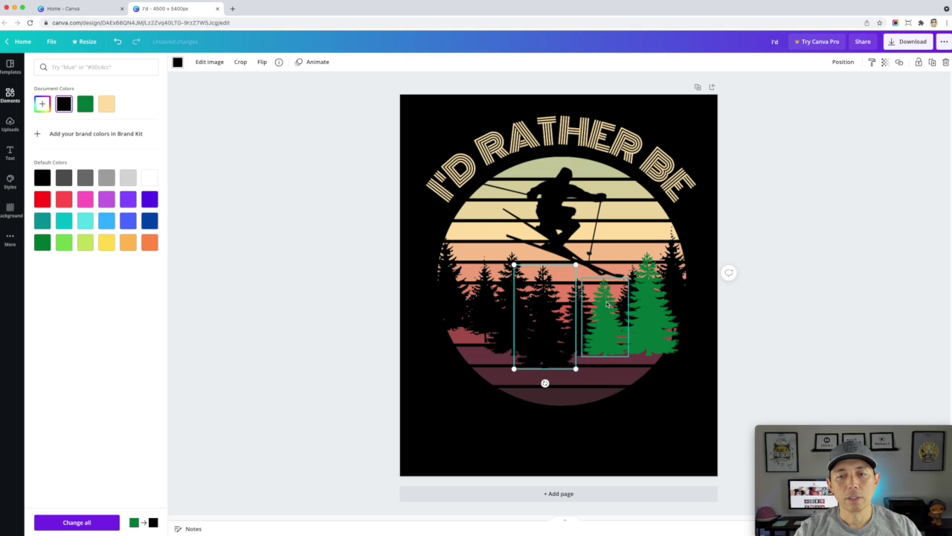
pyautogui.click(70, 106)
pyautogui.press('Tab')
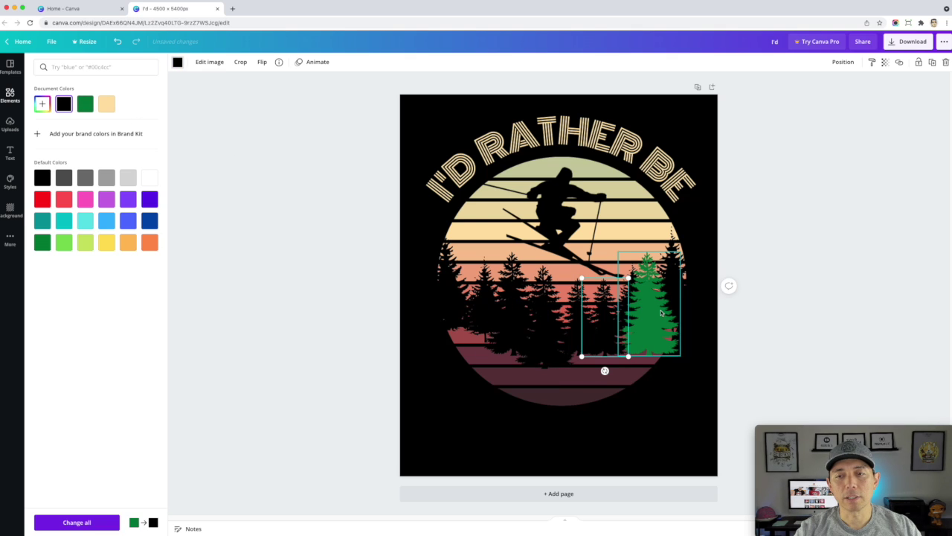
pyautogui.click(64, 106)
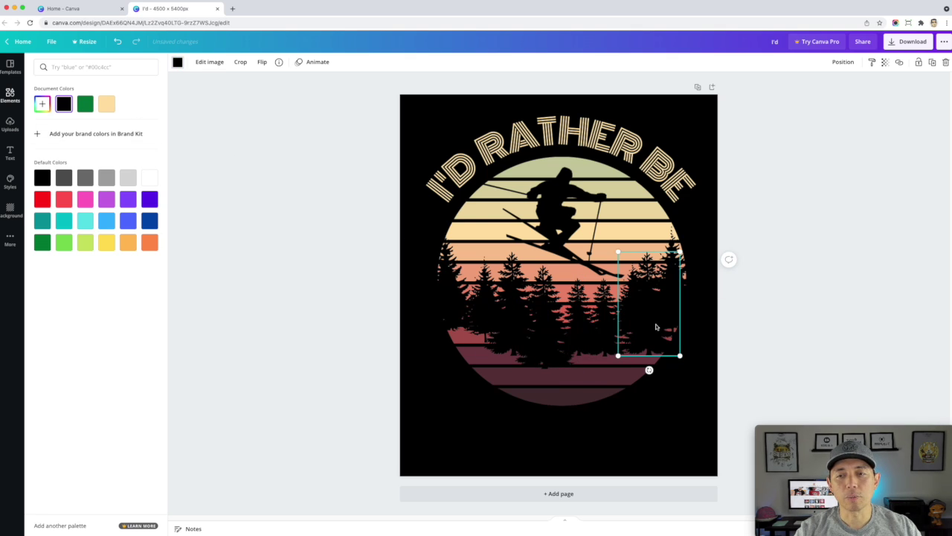
pyautogui.press('Tab')
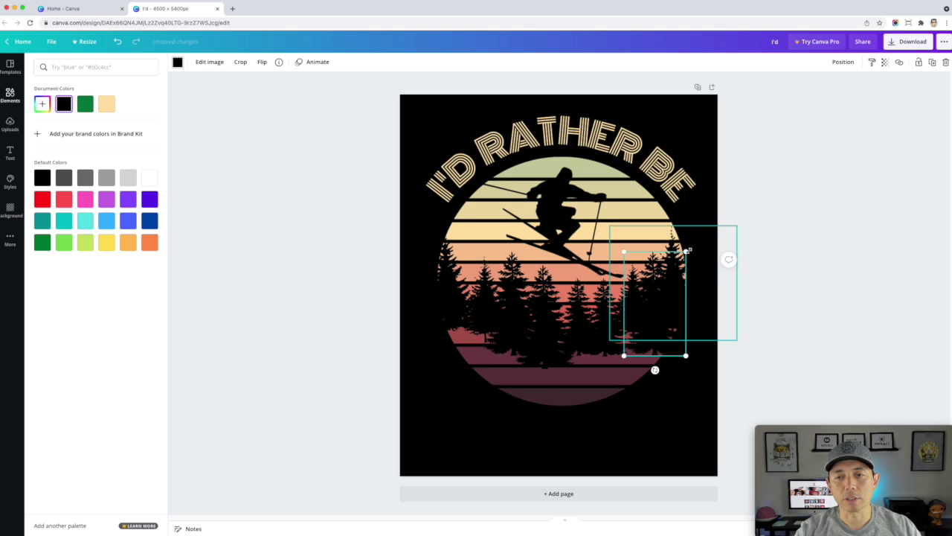
pyautogui.moveTo(668, 243); pyautogui.dragTo(675, 246)
pyautogui.click(609, 306)
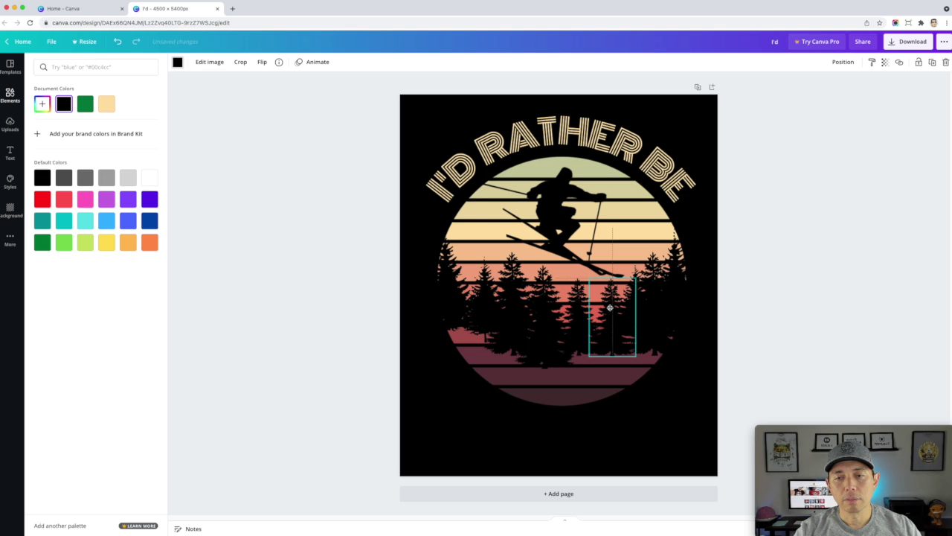
pyautogui.press('Tab')
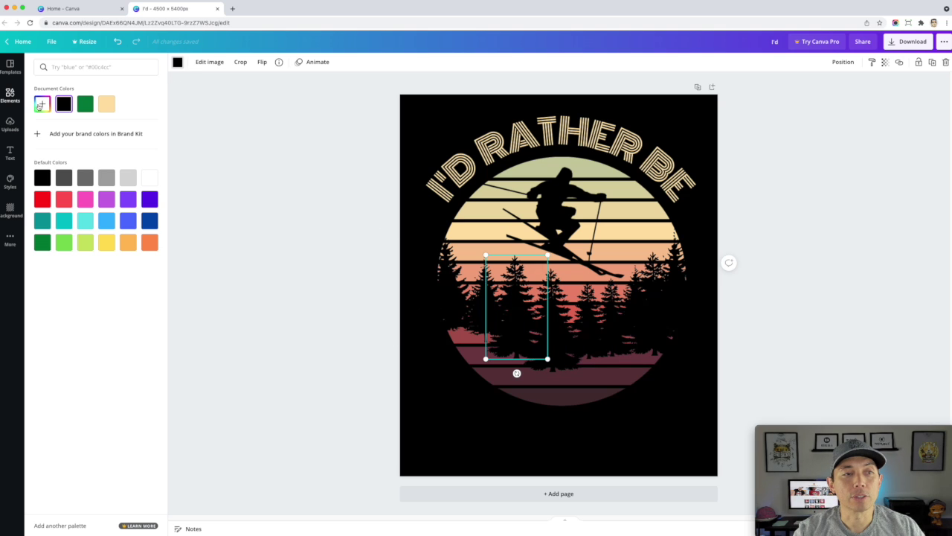
# Step: Search Elements for rectangle and add a black square
pyautogui.click(10, 93)
pyautogui.click(67, 67)
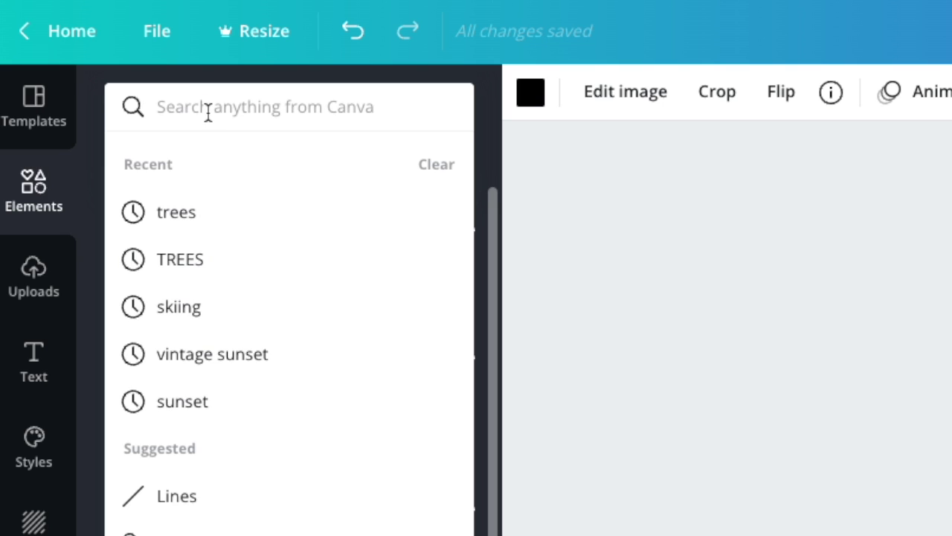
pyautogui.write('rectang')
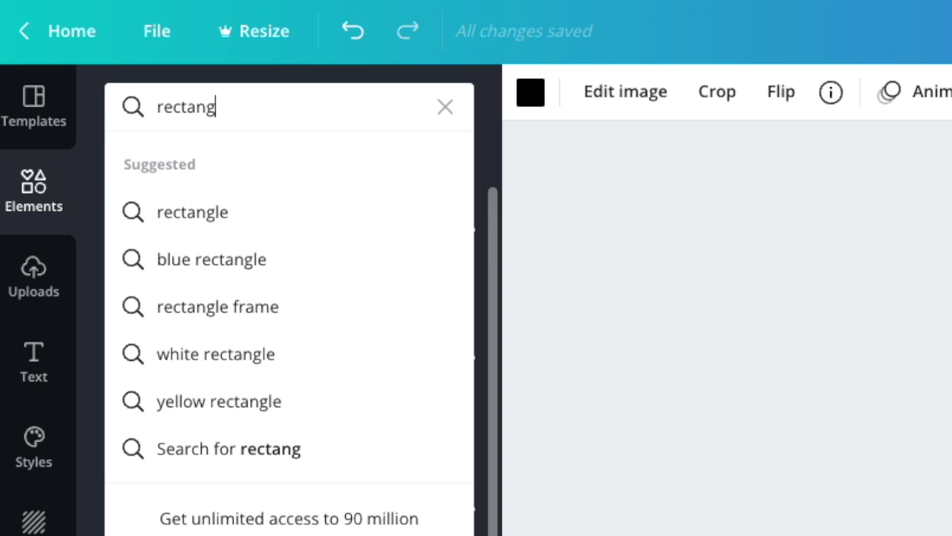
pyautogui.write('le')
pyautogui.press('Return')
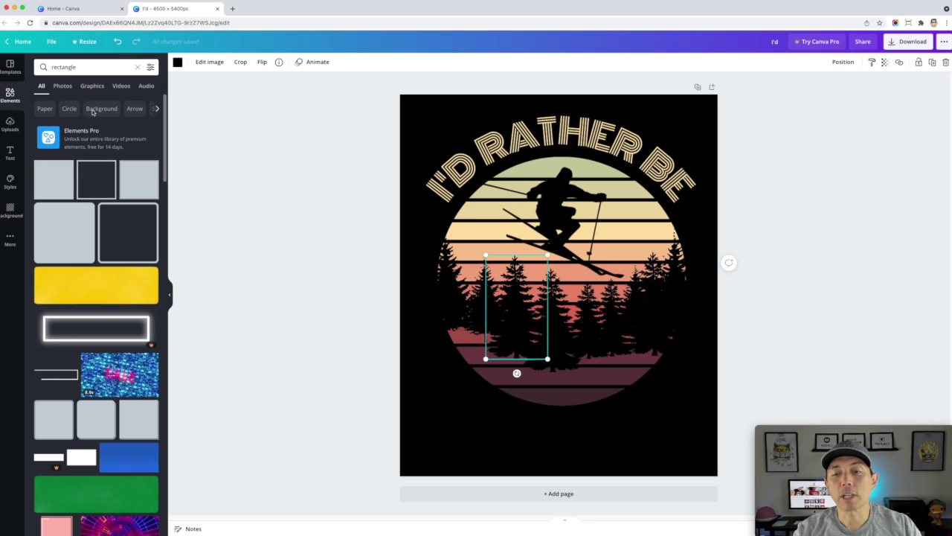
pyautogui.click(54, 188)
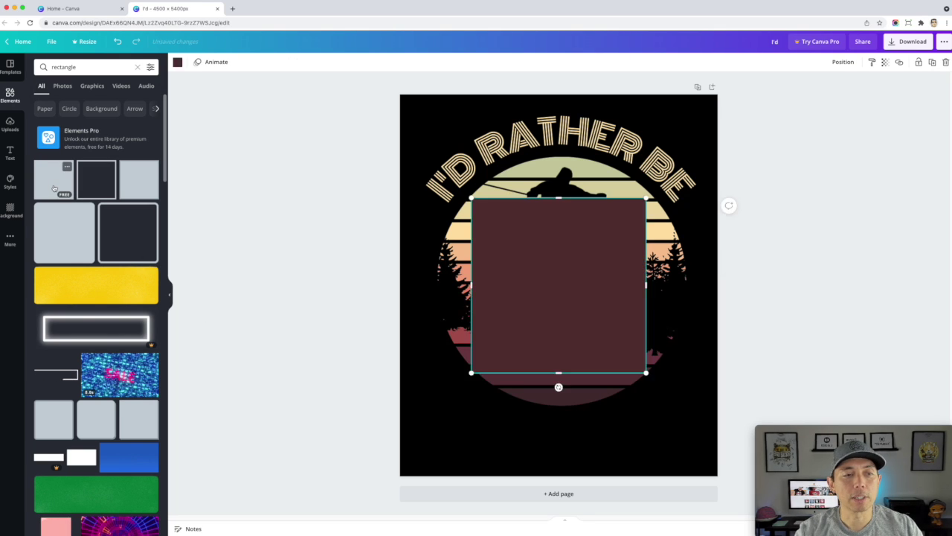
pyautogui.click(178, 62)
pyautogui.click(64, 104)
# Step: Stretch the black rectangle across the design's bottom beneath the pine trees
pyautogui.moveTo(554, 254); pyautogui.dragTo(489, 357)
pyautogui.moveTo(588, 380); pyautogui.dragTo(717, 379)
pyautogui.moveTo(594, 311); pyautogui.dragTo(594, 326)
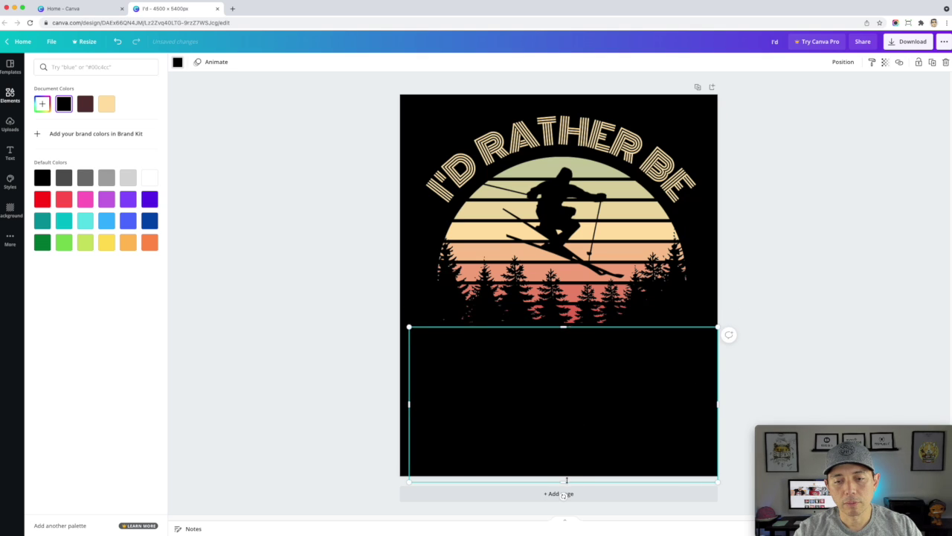
pyautogui.moveTo(566, 480); pyautogui.dragTo(563, 386)
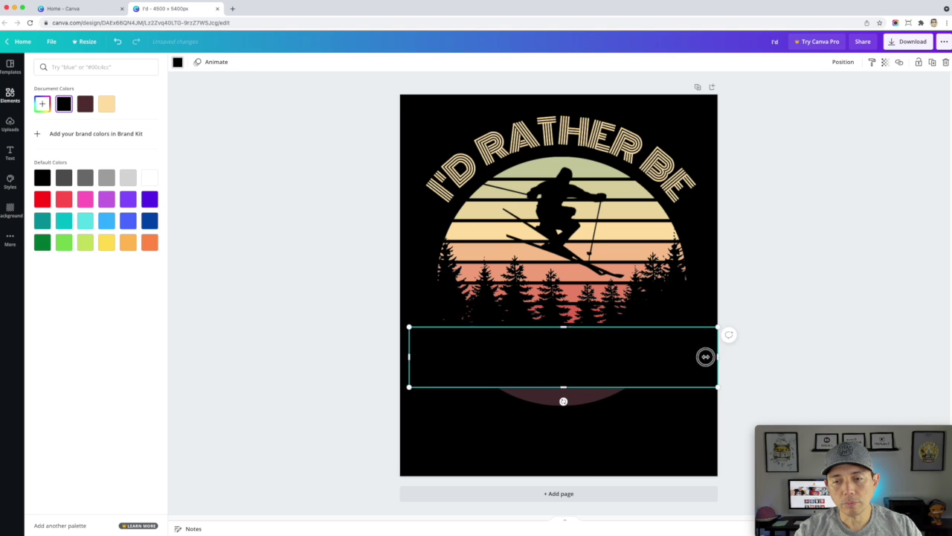
pyautogui.moveTo(705, 357); pyautogui.dragTo(696, 357)
pyautogui.moveTo(553, 386); pyautogui.dragTo(557, 431)
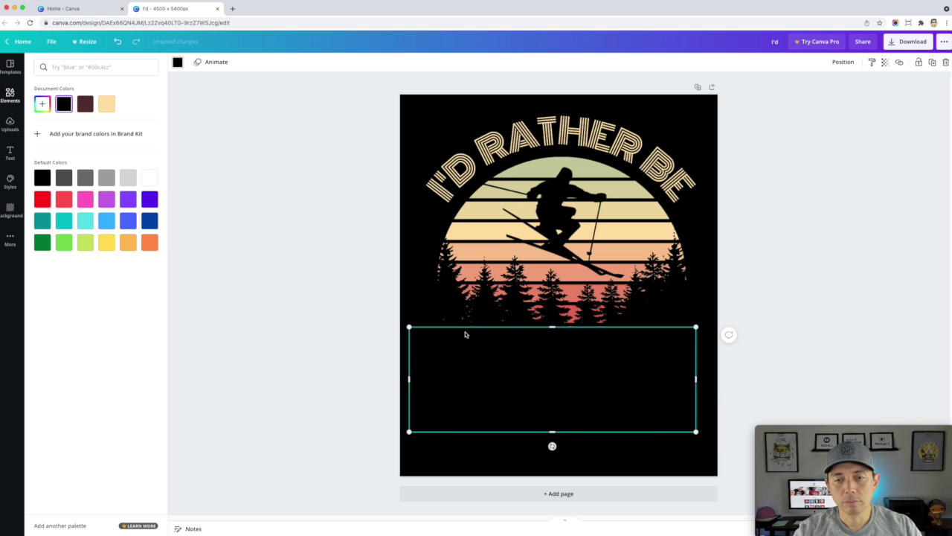
pyautogui.press('Escape')
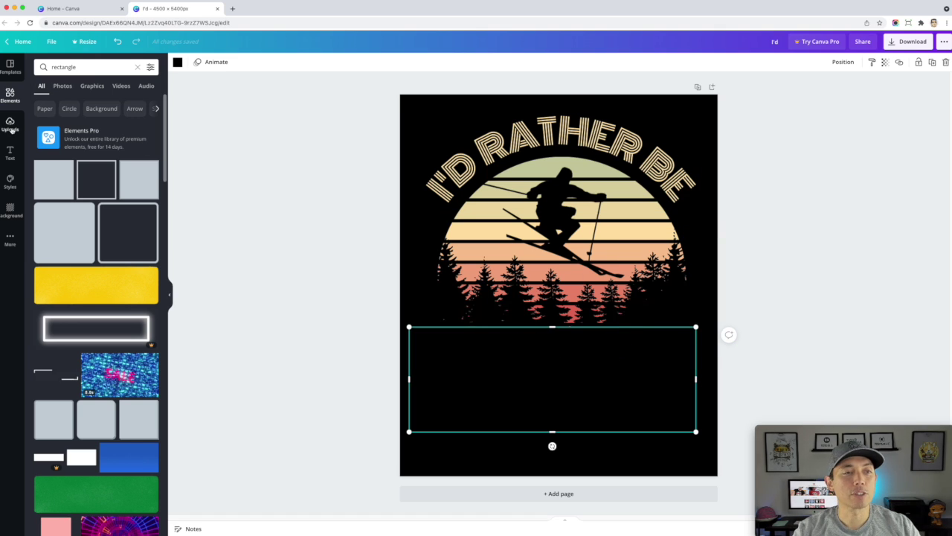
# Step: Add a SKIING heading at the bottom in the Monoton font
pyautogui.click(10, 152)
pyautogui.moveTo(81, 104); pyautogui.dragTo(556, 447)
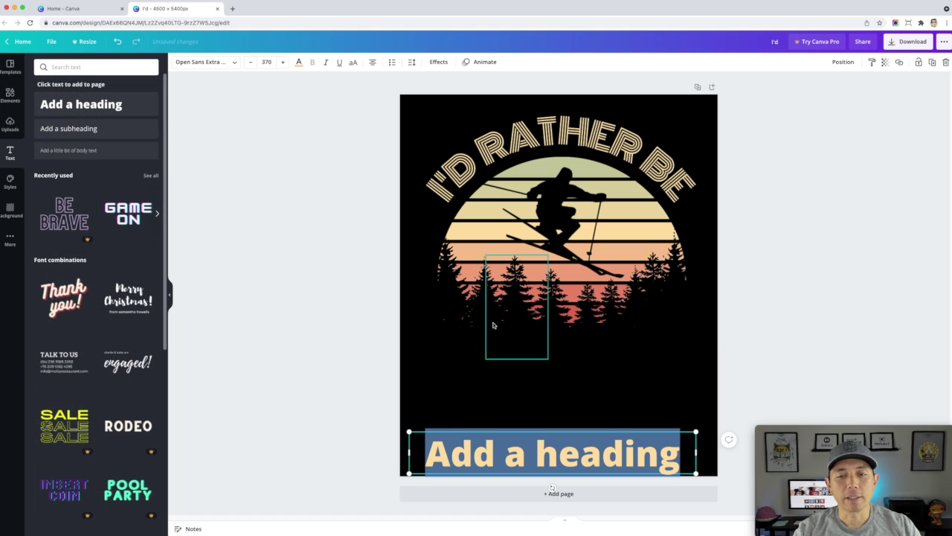
pyautogui.press('capslock')
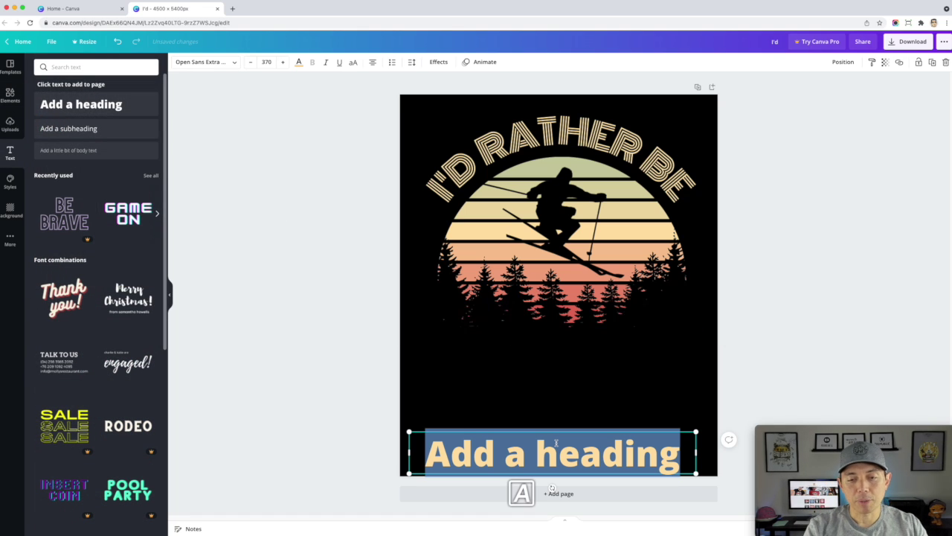
pyautogui.write('SKIING')
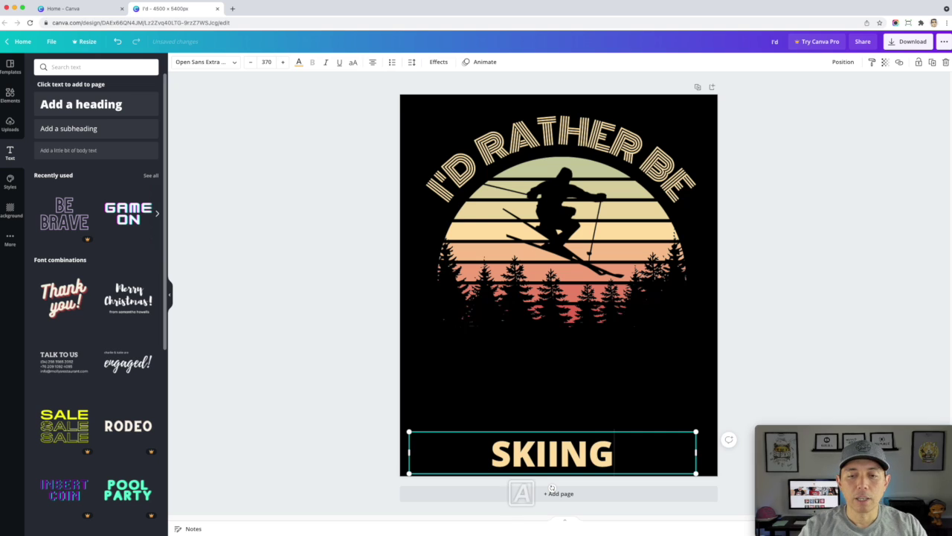
pyautogui.doubleClick(555, 442)
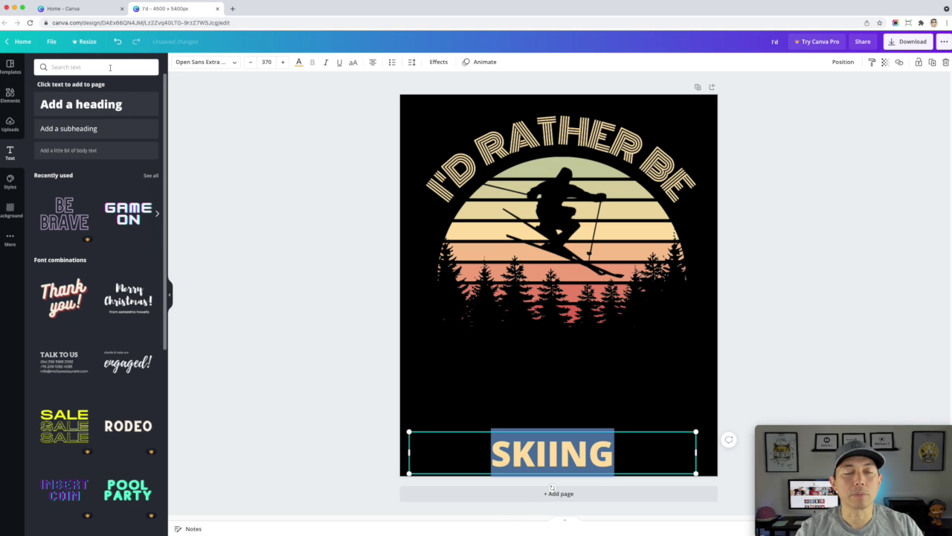
pyautogui.click(233, 63)
pyautogui.write('MONOTON')
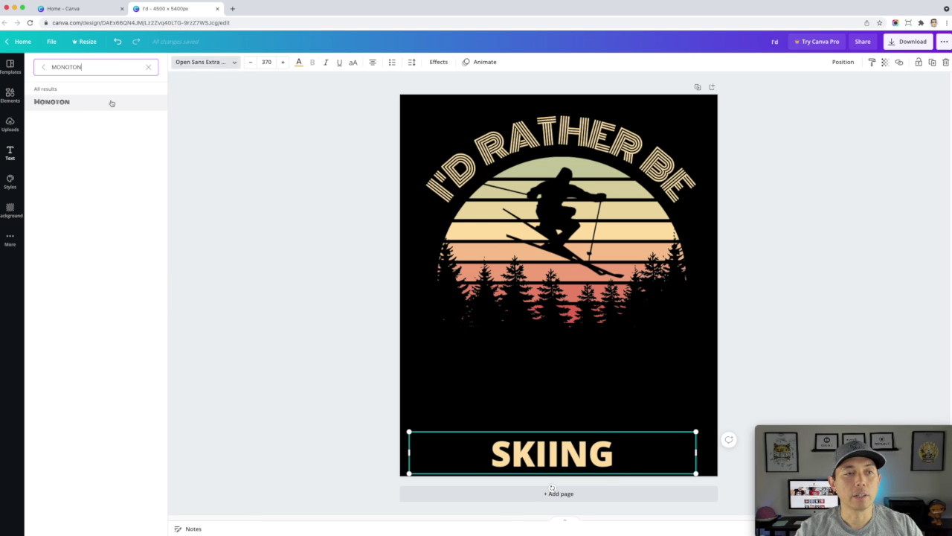
pyautogui.click(72, 103)
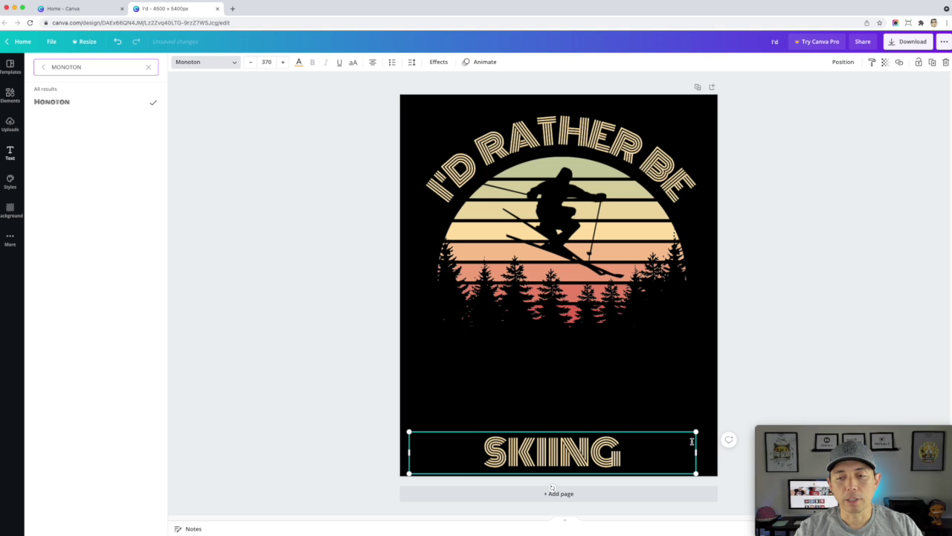
# Step: Enlarge SKIING to nearly the full canvas width and move it up under the trees
pyautogui.moveTo(695, 450); pyautogui.dragTo(606, 419)
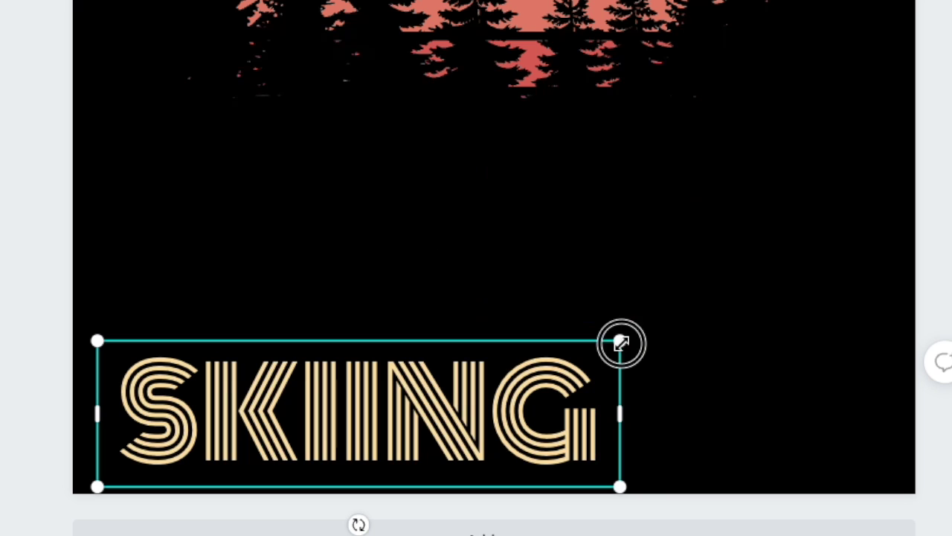
pyautogui.moveTo(622, 343); pyautogui.dragTo(868, 238)
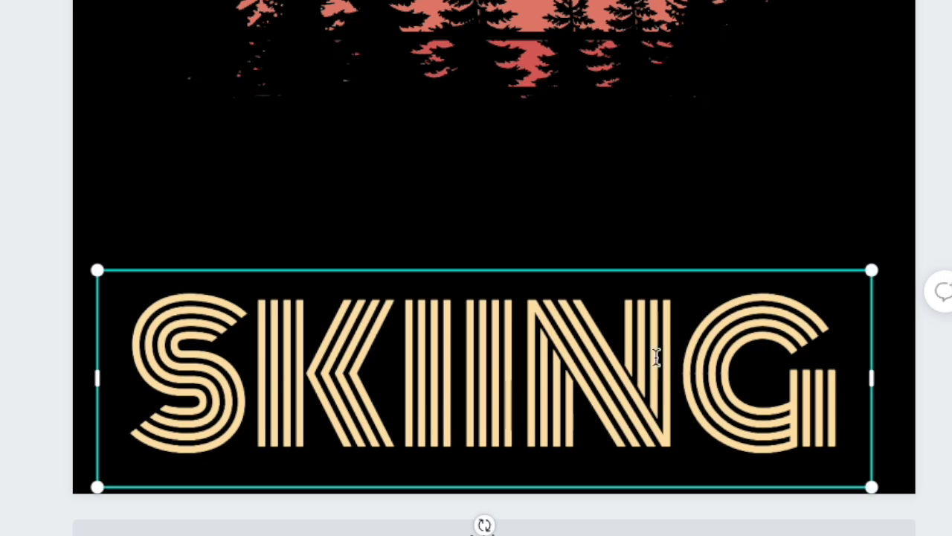
pyautogui.click(728, 155)
pyautogui.click(627, 424)
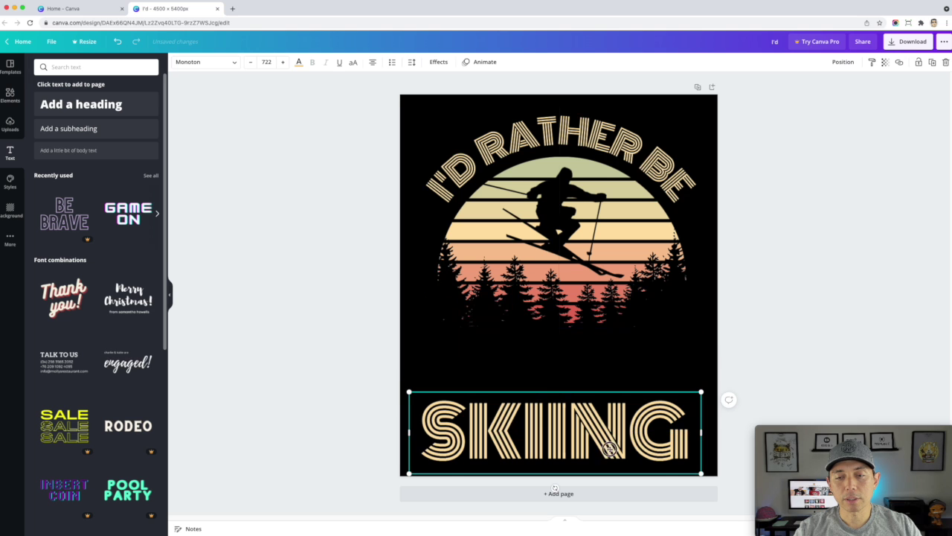
pyautogui.moveTo(608, 449); pyautogui.dragTo(616, 399)
pyautogui.click(798, 237)
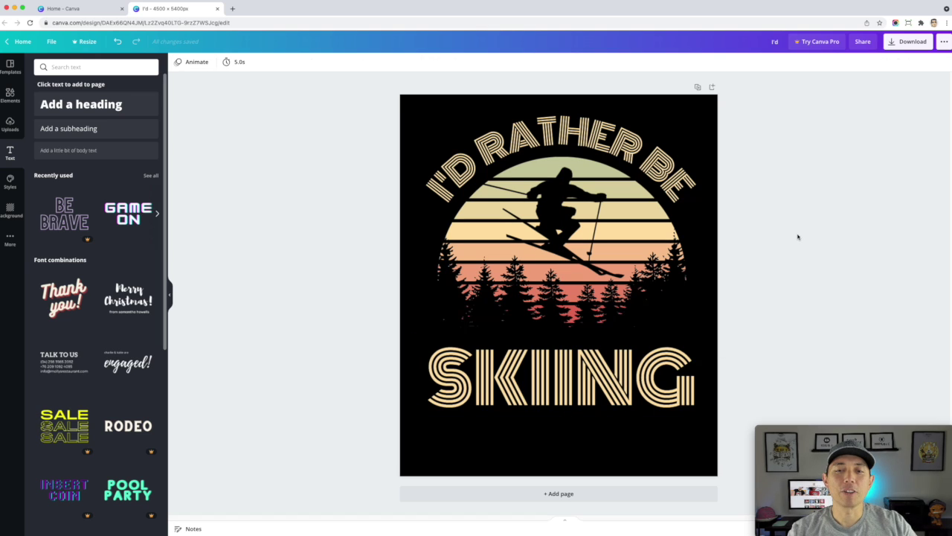
# Step: Nudge the pine trees slightly left and download the design as PNG (I'd.png)
pyautogui.moveTo(459, 296); pyautogui.dragTo(453, 294)
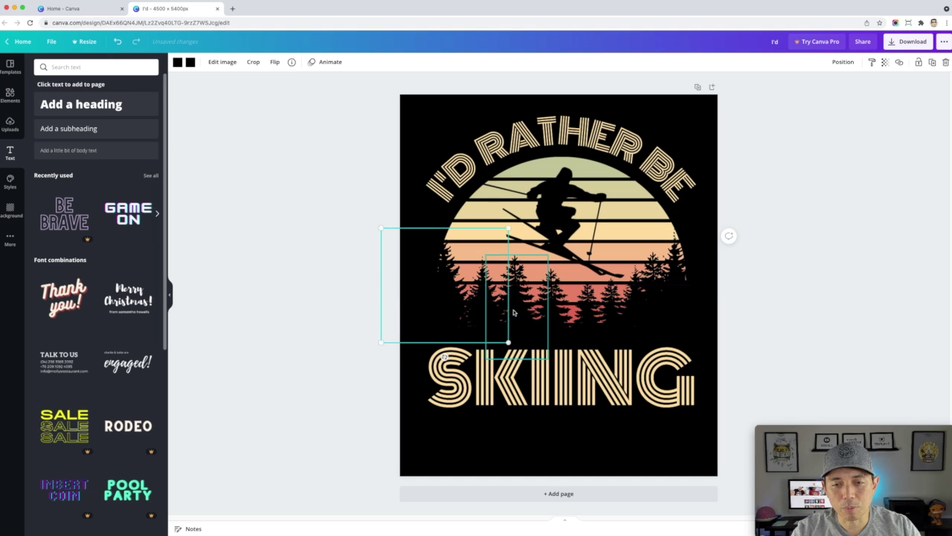
pyautogui.click(798, 241)
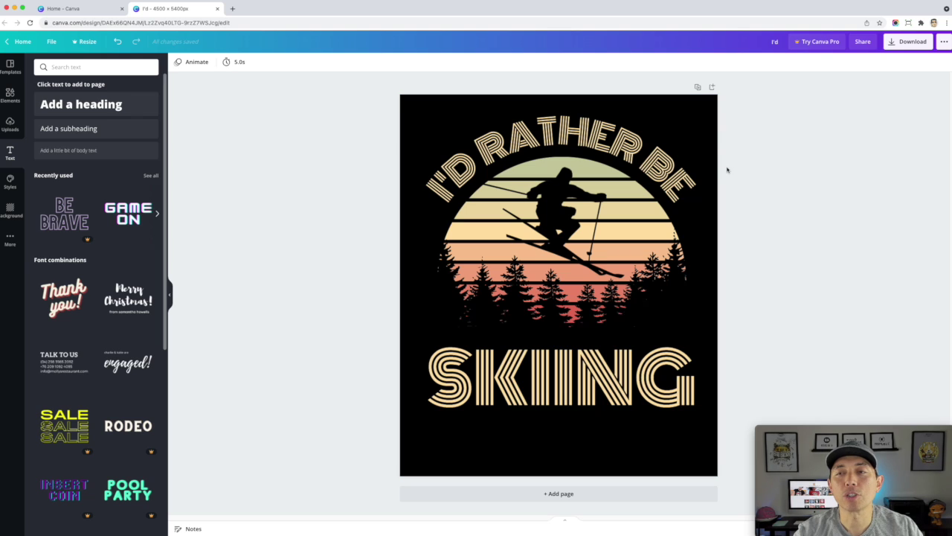
pyautogui.click(912, 42)
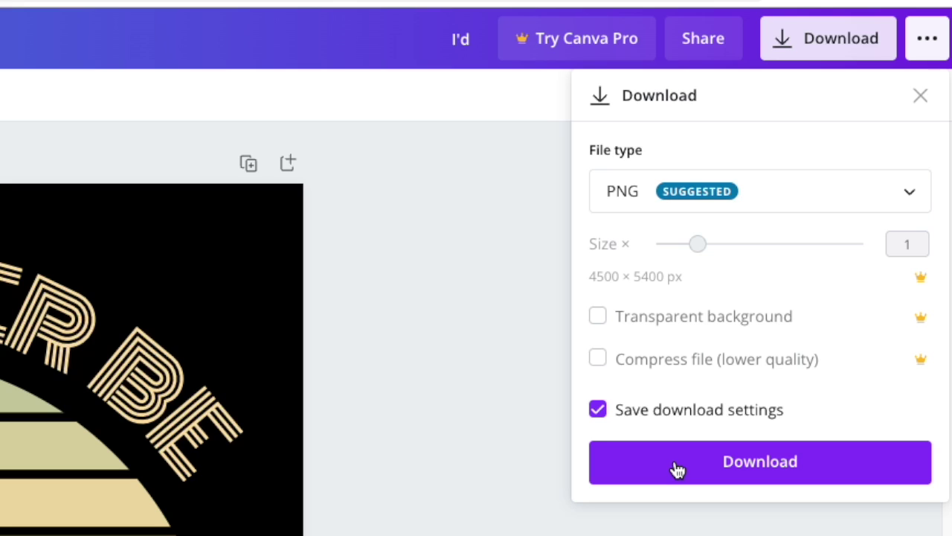
pyautogui.click(740, 465)
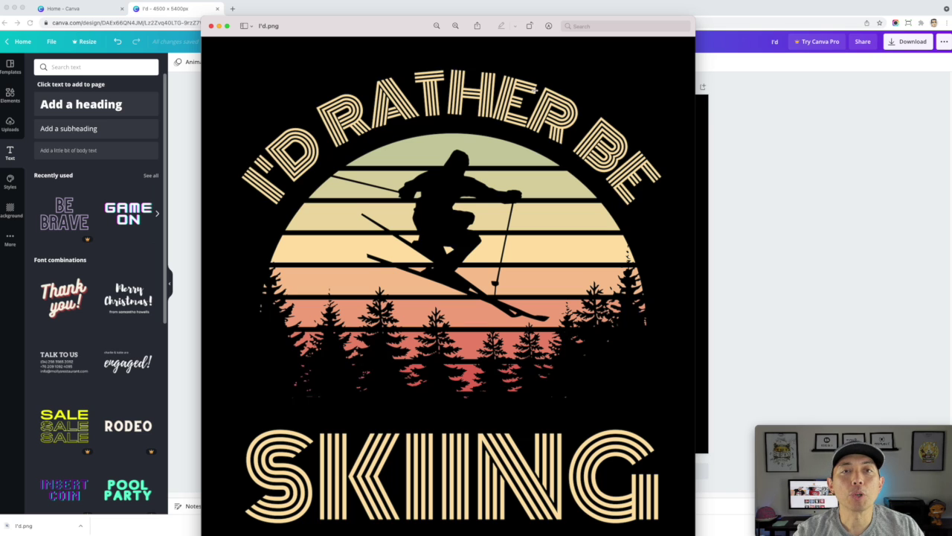
# Step: Remove the black background with Instant Alpha in Preview's Markup tools
pyautogui.click(549, 27)
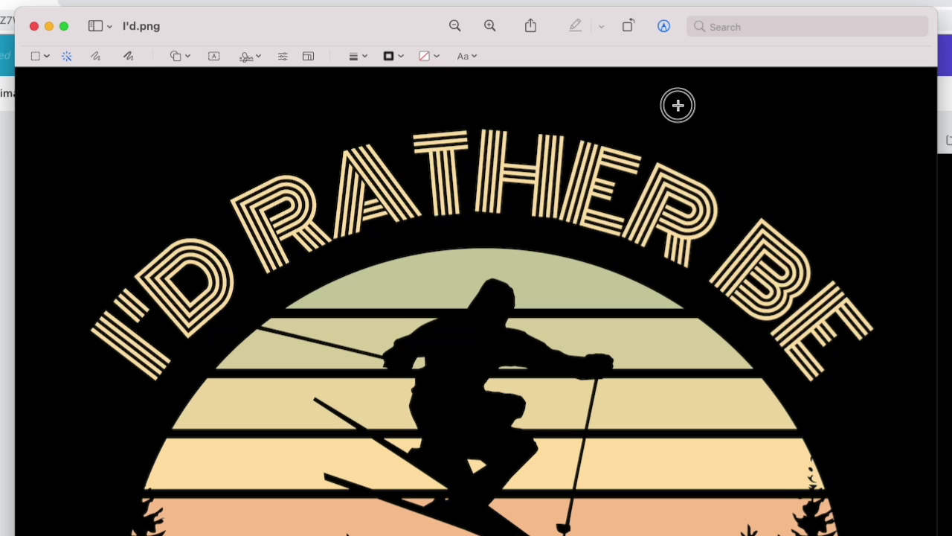
pyautogui.moveTo(678, 105); pyautogui.dragTo(686, 114)
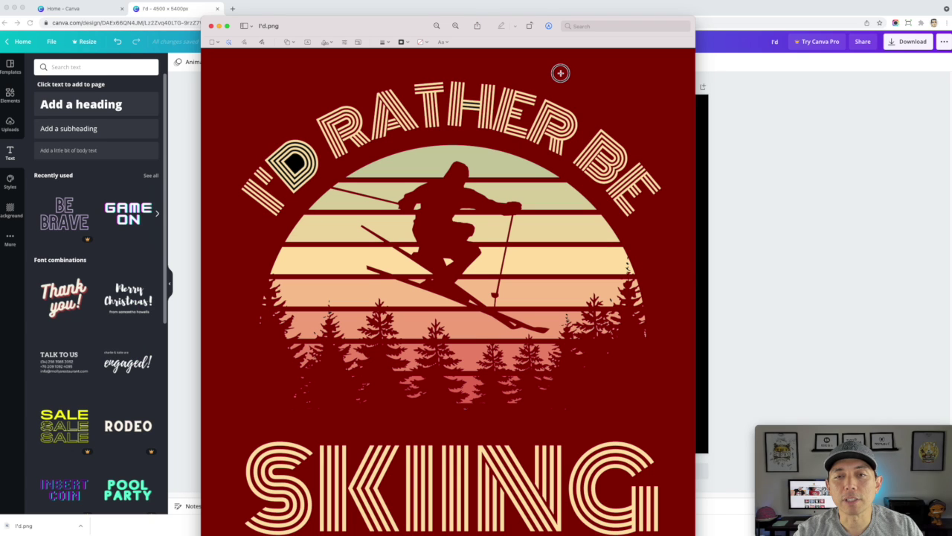
pyautogui.moveTo(560, 73); pyautogui.dragTo(560, 73)
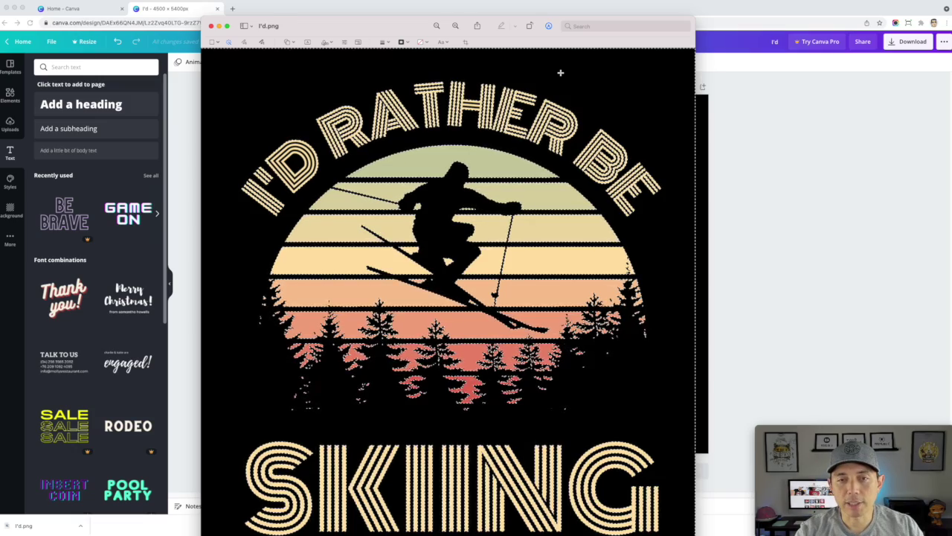
pyautogui.press('BackSpace')
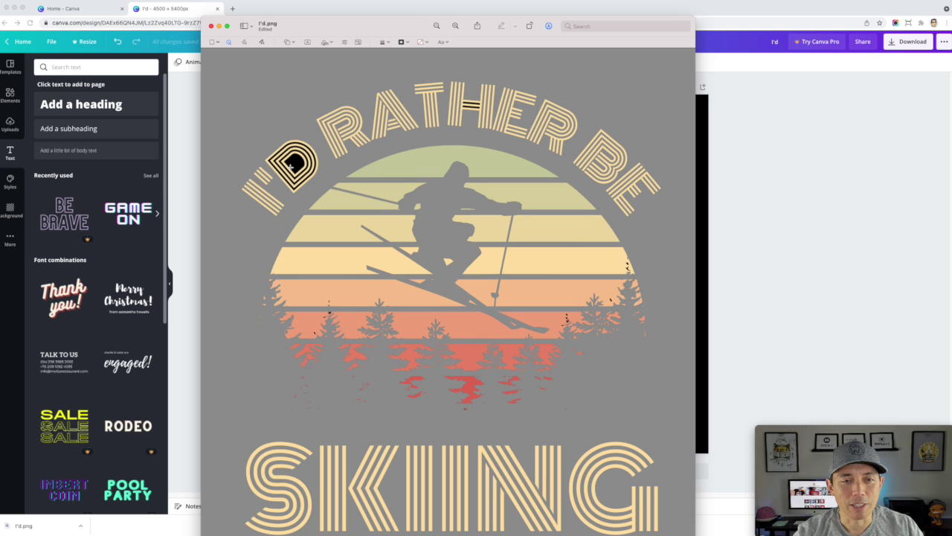
# Step: Delete the black fills left inside the H crossbar and the D
pyautogui.scroll(5, 347, 113)
pyautogui.scroll(5, 348, 113)
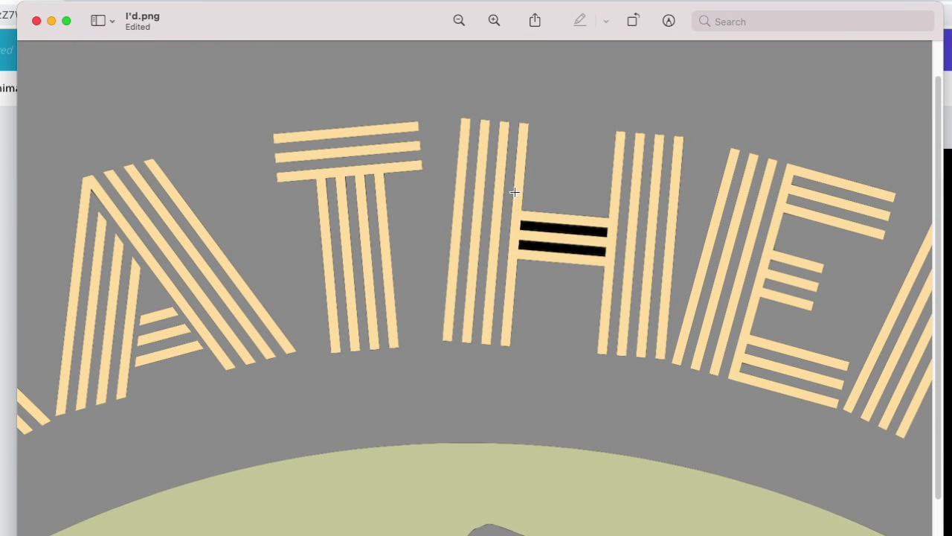
pyautogui.press('super+shift+a')
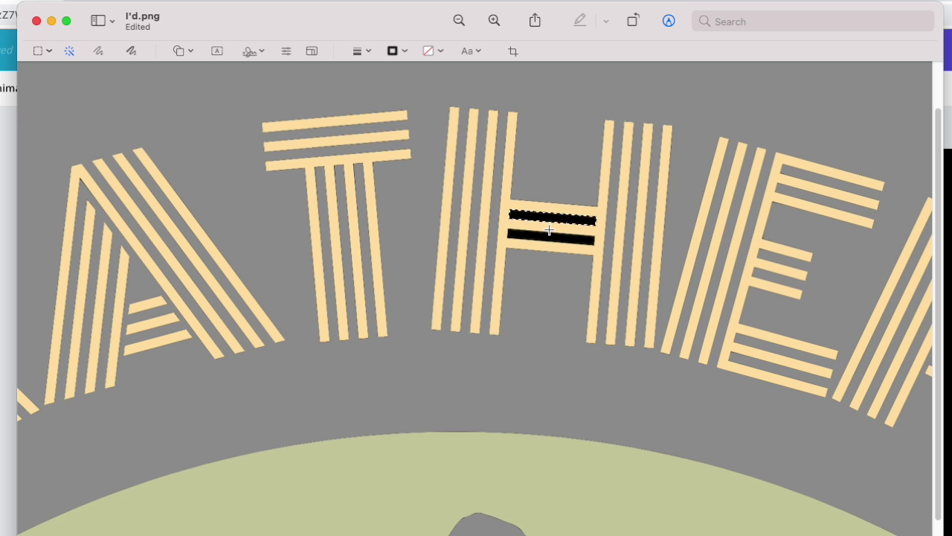
pyautogui.moveTo(548, 230); pyautogui.dragTo(552, 231)
pyautogui.press('Delete')
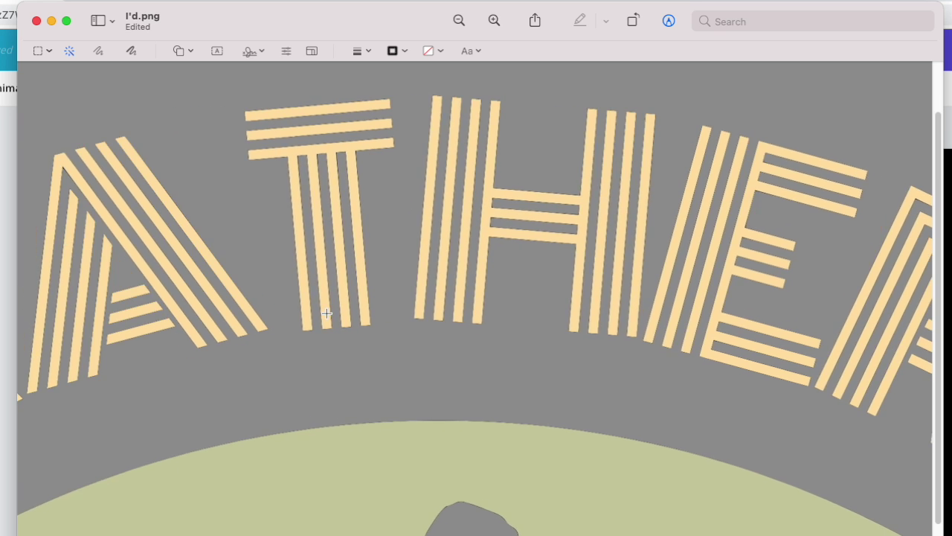
pyautogui.hscroll(-5, 334, 318)
pyautogui.hscroll(-15, 334, 313)
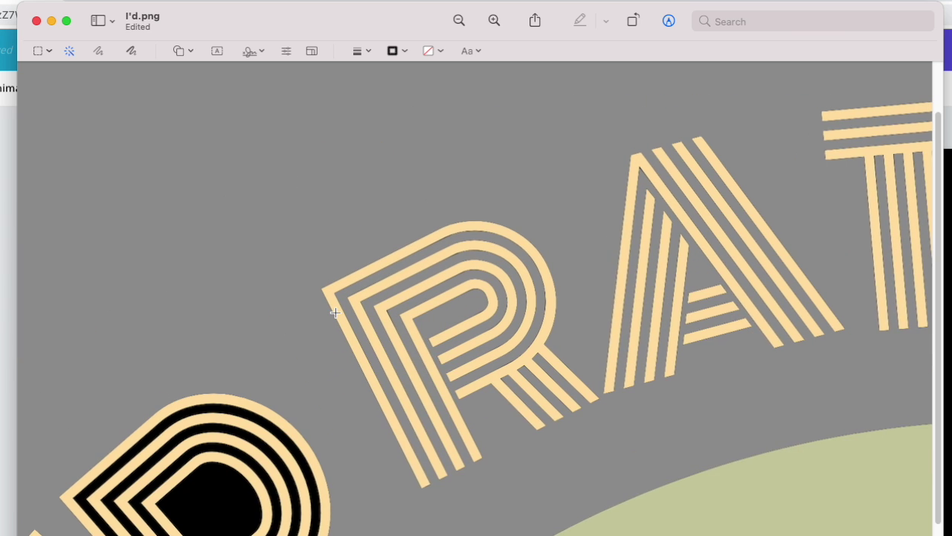
pyautogui.moveTo(207, 487); pyautogui.dragTo(234, 504)
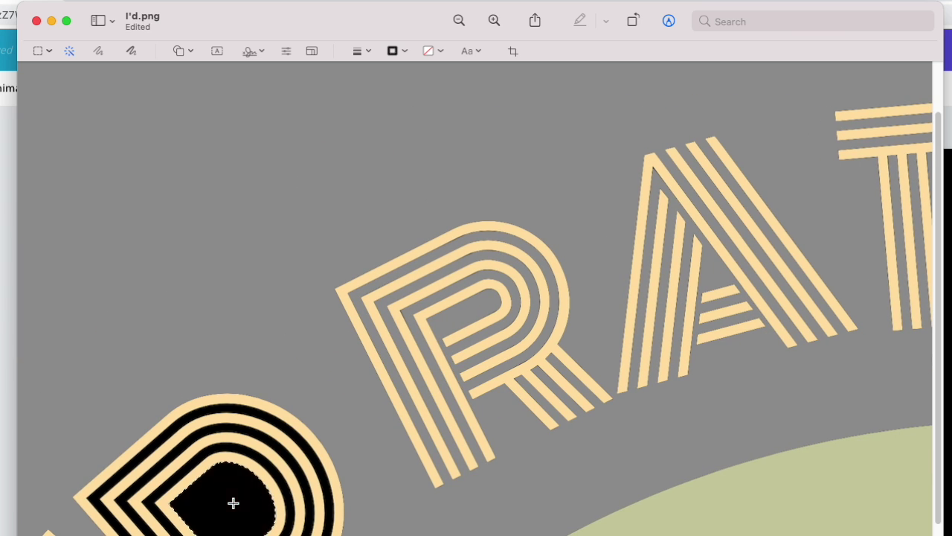
pyautogui.press('Delete')
pyautogui.moveTo(248, 451); pyautogui.dragTo(294, 430)
pyautogui.press('Delete')
pyautogui.press('Delete')
pyautogui.press('Delete')
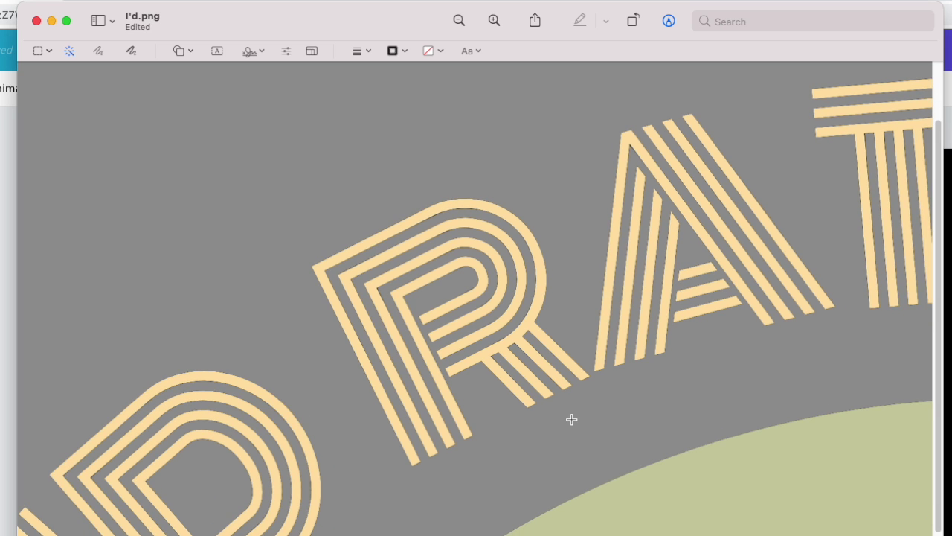
# Step: Delete the leftover black blobs and marks among the trees
pyautogui.hscroll(10, 572, 419)
pyautogui.hscroll(15, 571, 419)
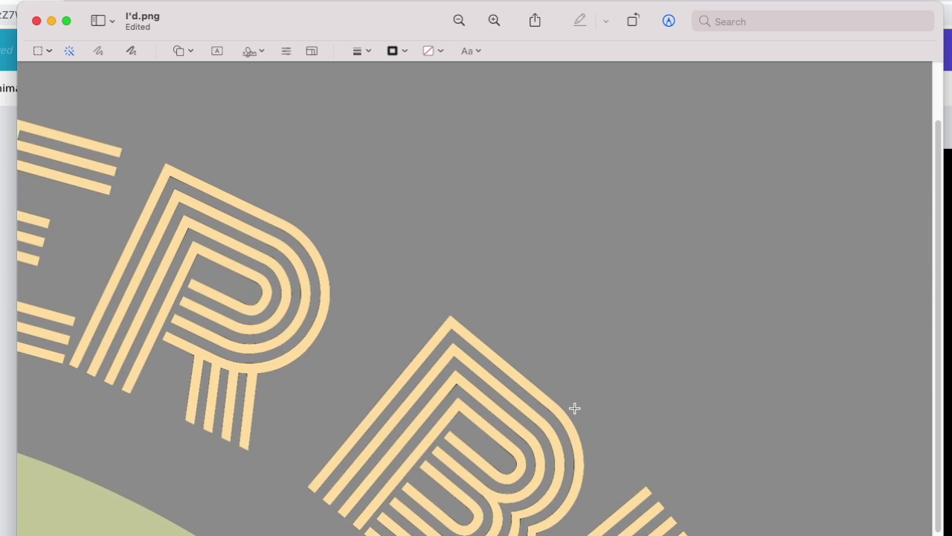
pyautogui.scroll(-12, 572, 416)
pyautogui.scroll(-8, 575, 408)
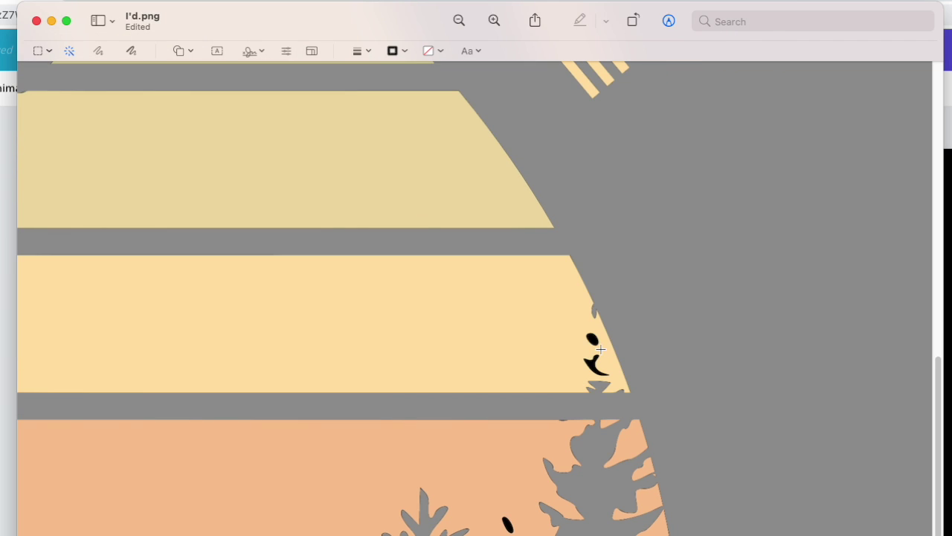
pyautogui.moveTo(593, 339); pyautogui.dragTo(598, 360)
pyautogui.press('BackSpace')
pyautogui.press('BackSpace')
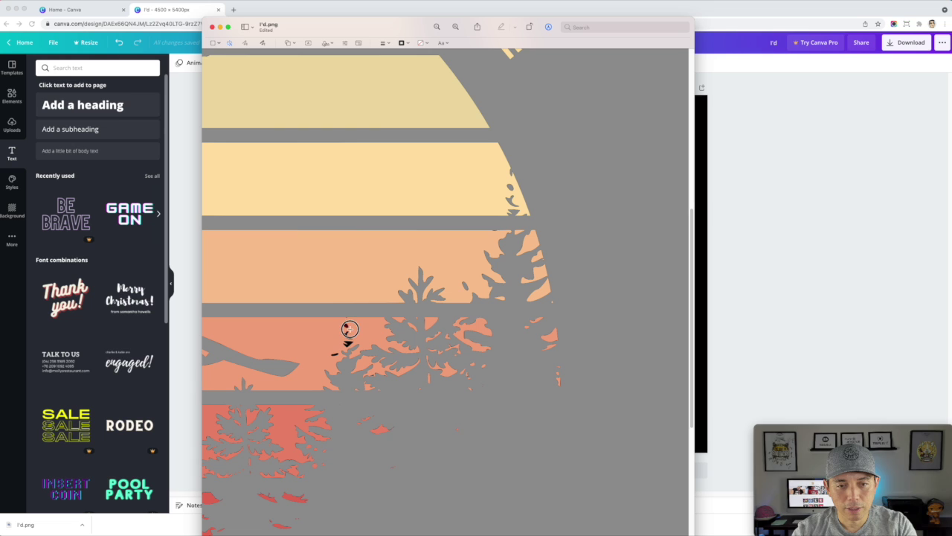
pyautogui.moveTo(346, 329); pyautogui.dragTo(346, 334)
pyautogui.press('BackSpace')
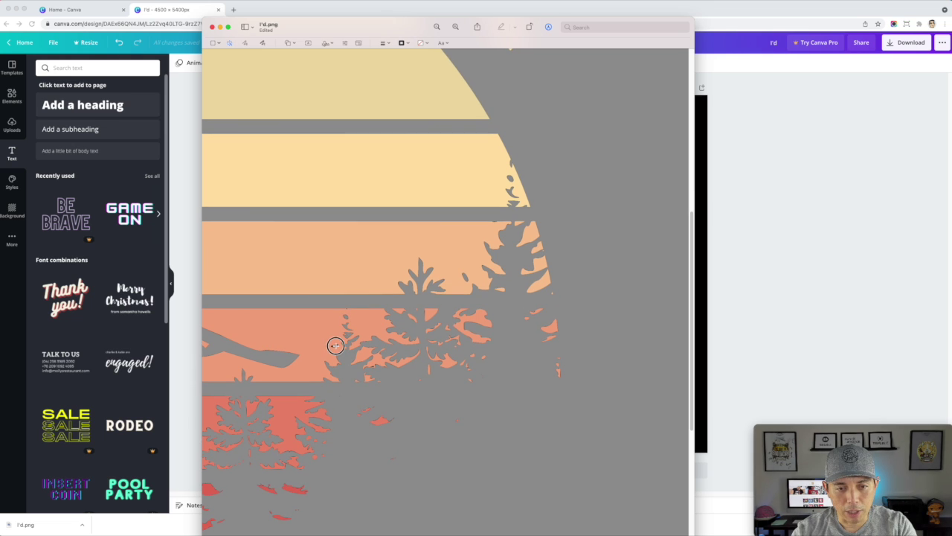
pyautogui.scroll(-1, 357, 342)
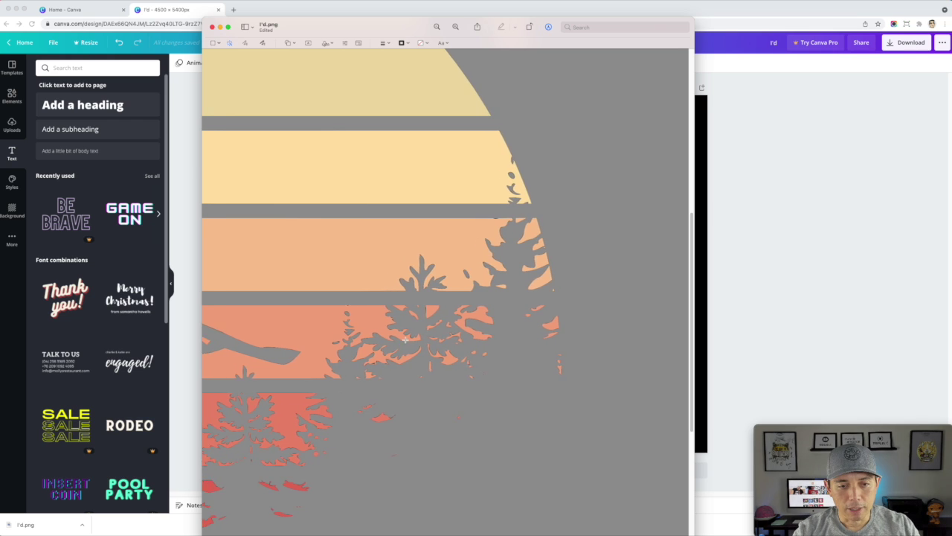
pyautogui.hscroll(-10, 405, 340)
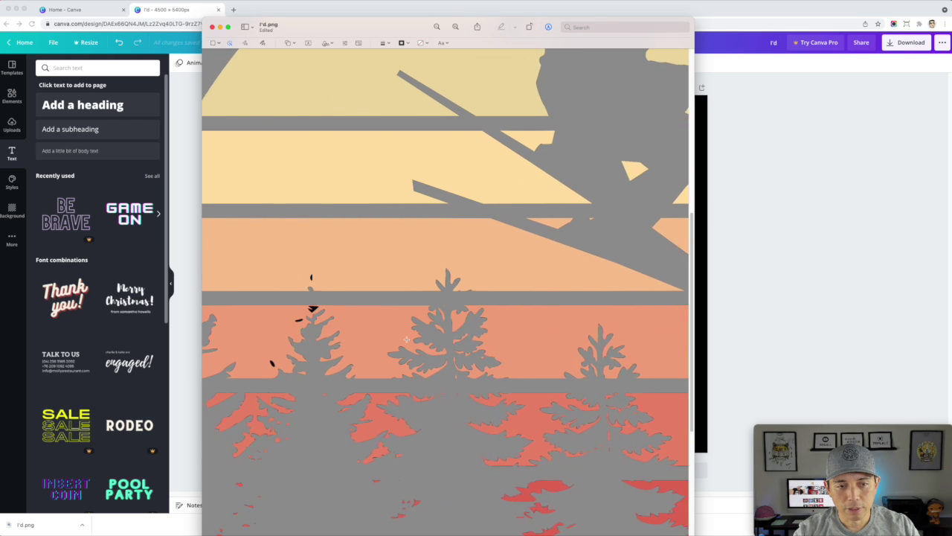
pyautogui.hscroll(-10, 407, 339)
pyautogui.scroll(-1, 447, 308)
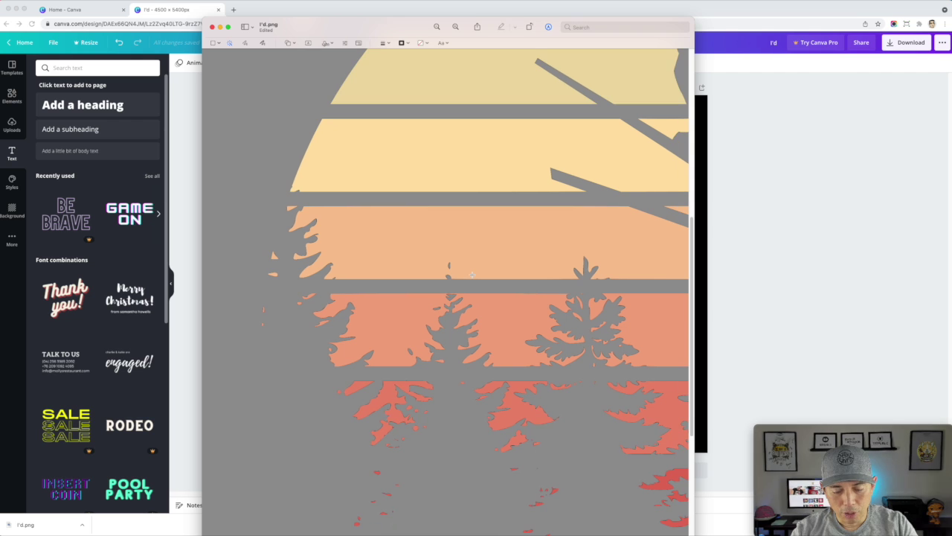
pyautogui.scroll(-5, 447, 308)
pyautogui.scroll(-3, 472, 276)
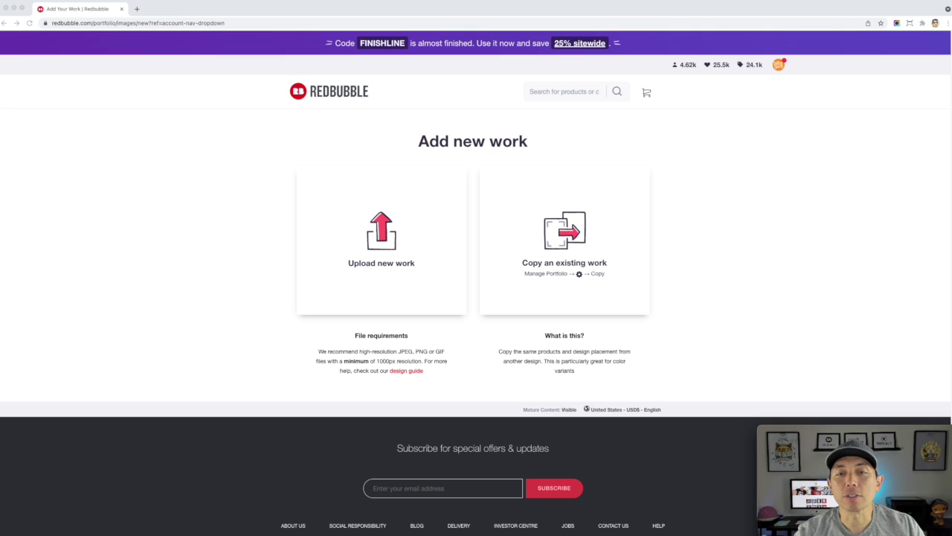
# Step: Upload the transparent PNG as new work and scroll to the product previews
pyautogui.moveTo(351, 238); pyautogui.dragTo(402, 222)
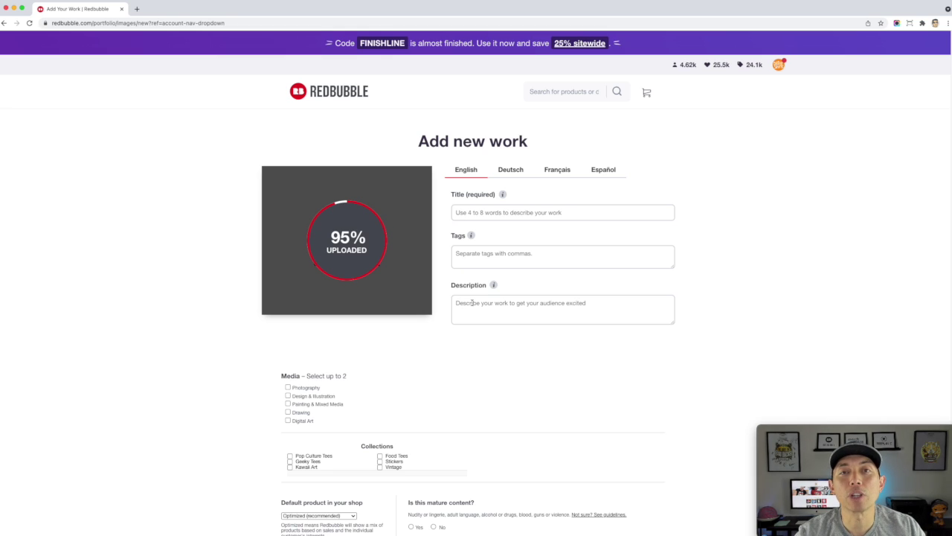
pyautogui.scroll(-4, 472, 309)
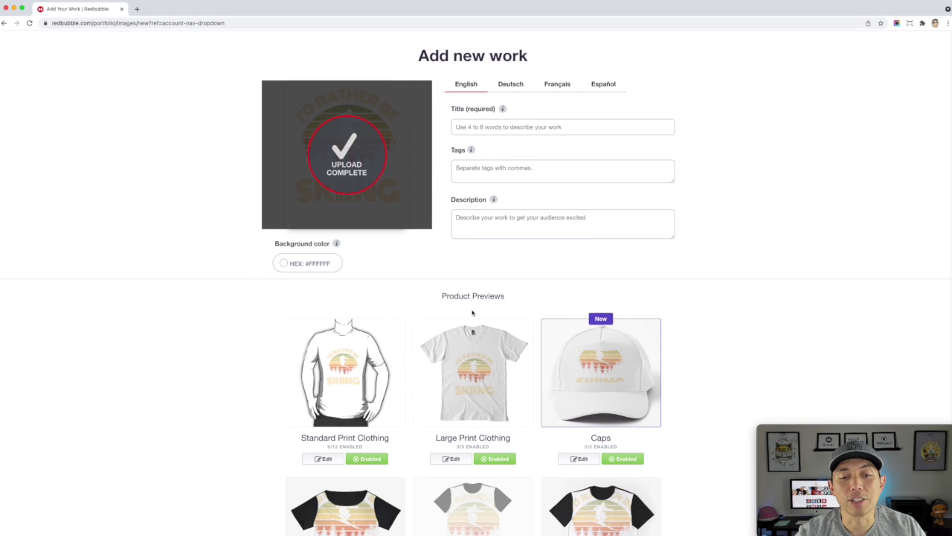
# Step: Try several colours on the Standard Print T-shirt, settling on maroon
pyautogui.click(344, 298)
pyautogui.scroll(-5, 402, 334)
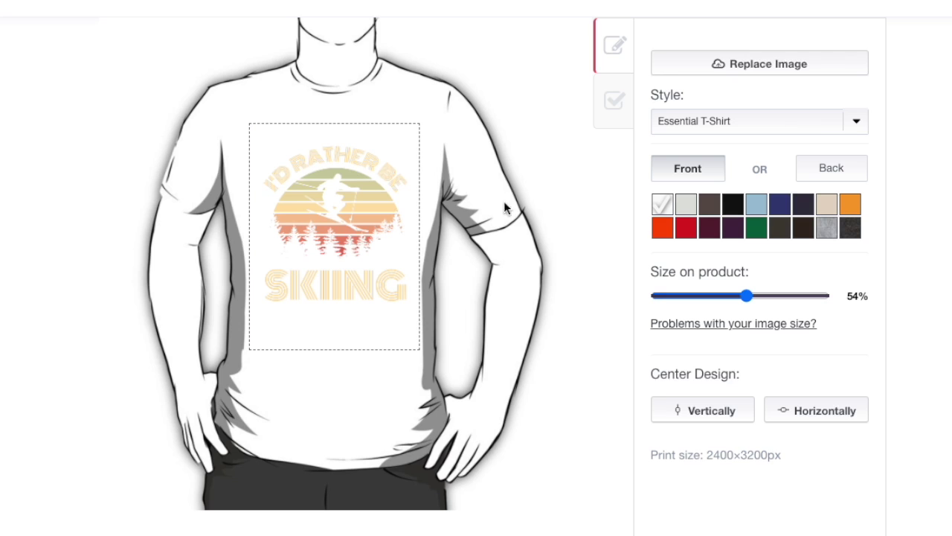
pyautogui.click(688, 205)
pyautogui.click(732, 206)
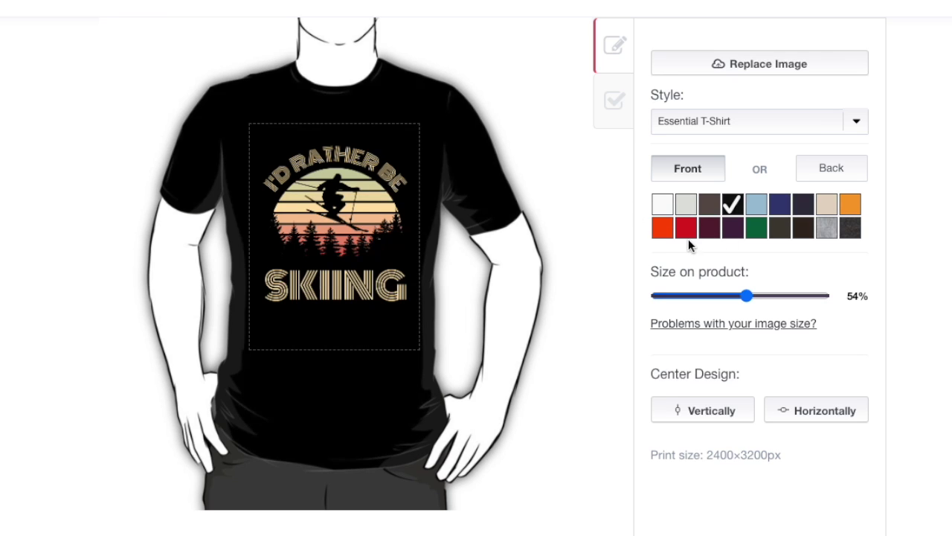
pyautogui.click(783, 203)
pyautogui.click(802, 210)
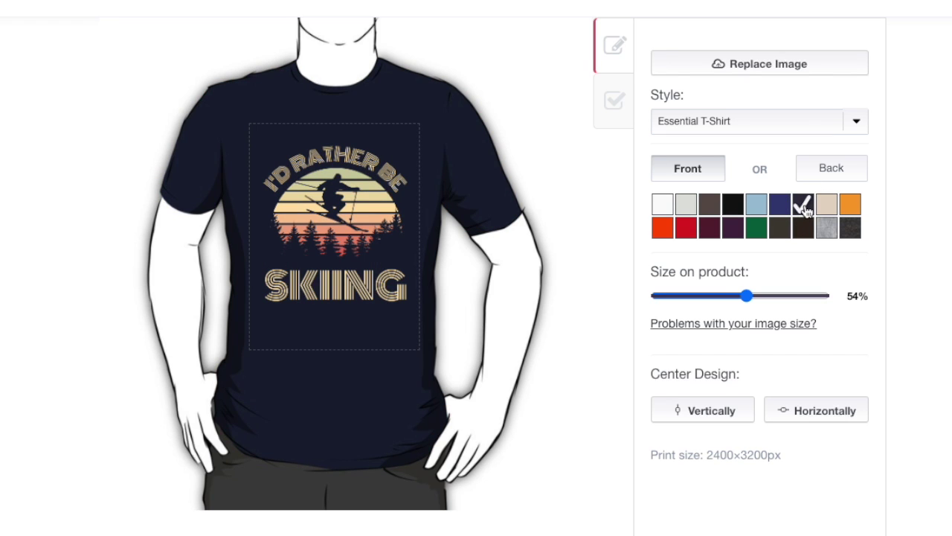
pyautogui.click(857, 236)
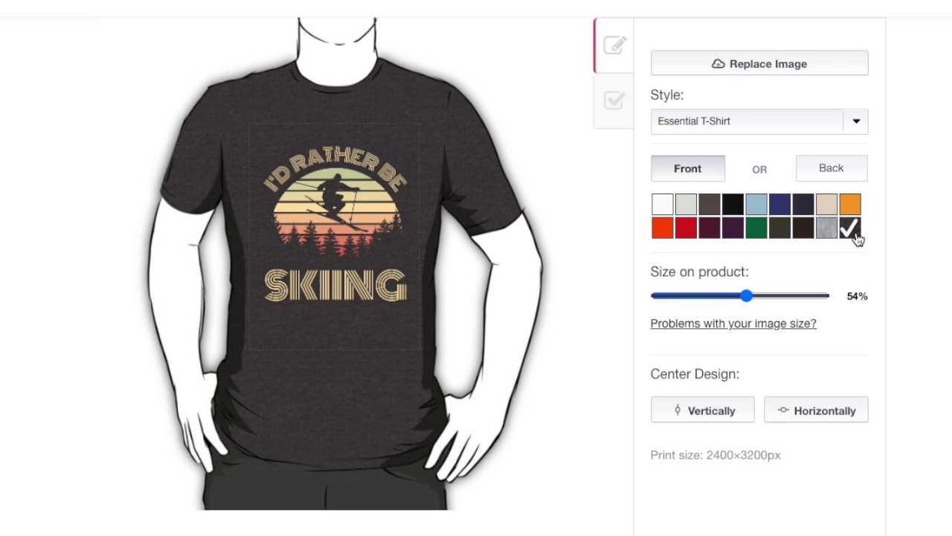
pyautogui.click(781, 237)
pyautogui.click(730, 235)
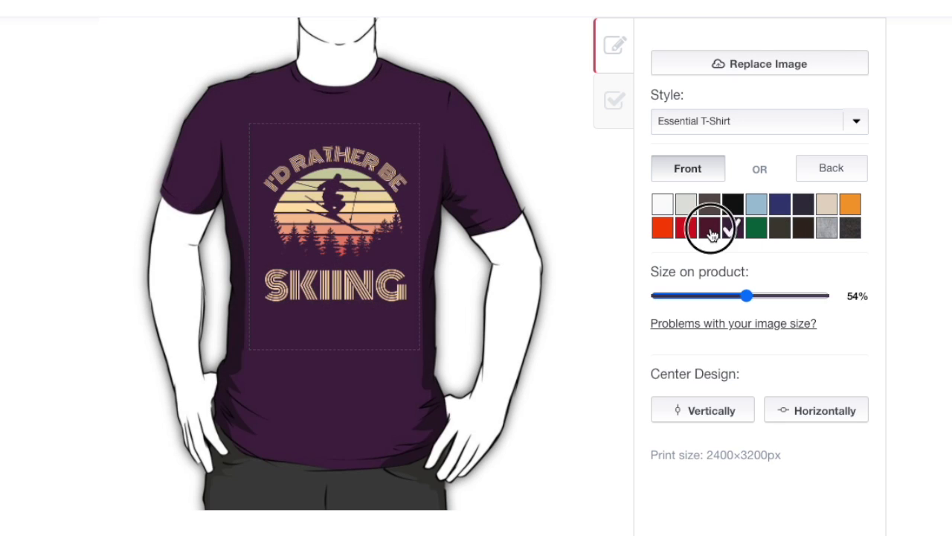
pyautogui.click(711, 233)
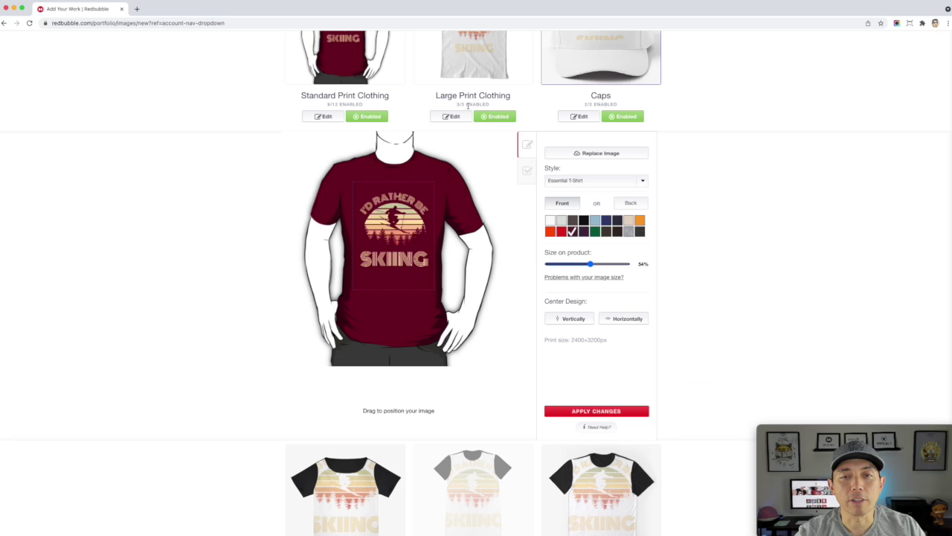
# Step: In Large Print Clothing, make the Premium T-Shirt dark grey and the Scoop and Long T-Shirts black
pyautogui.scroll(3, 480, 171)
pyautogui.click(480, 171)
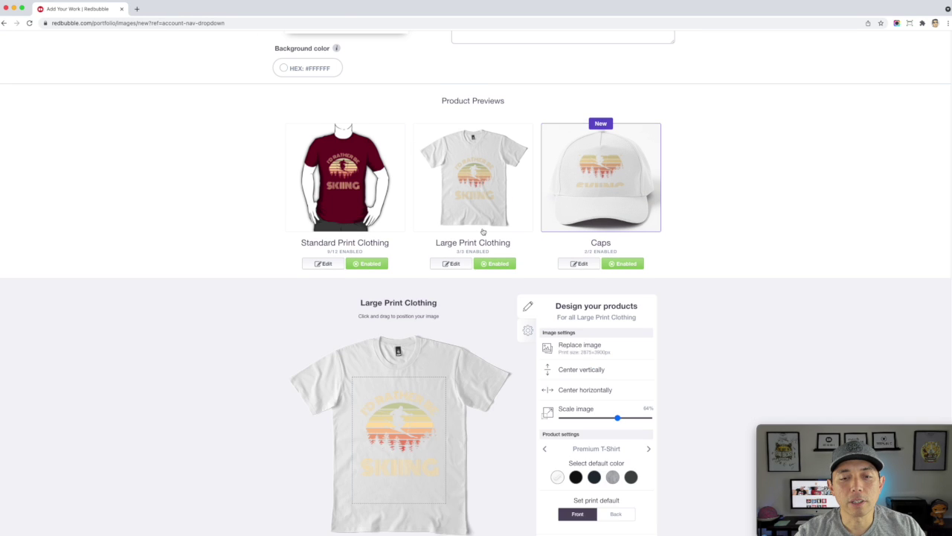
pyautogui.scroll(-3, 521, 298)
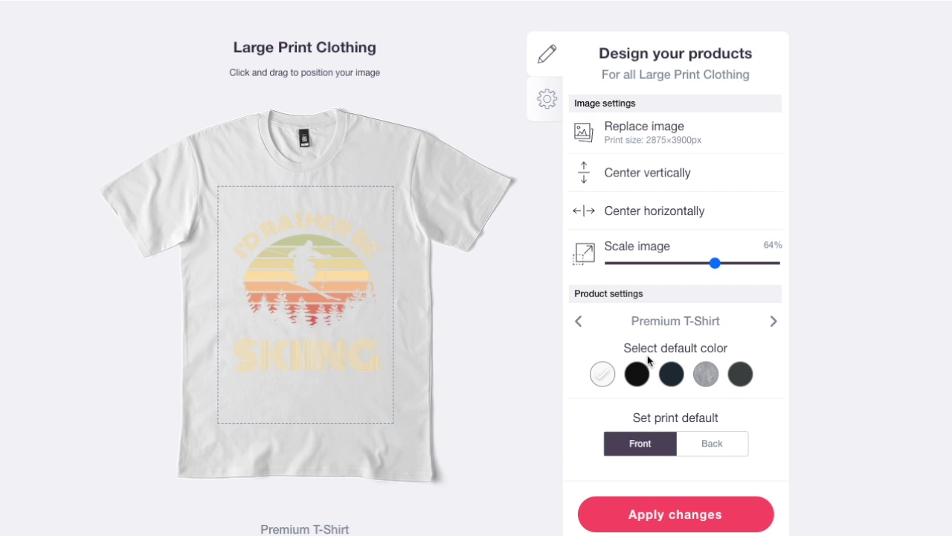
pyautogui.click(637, 374)
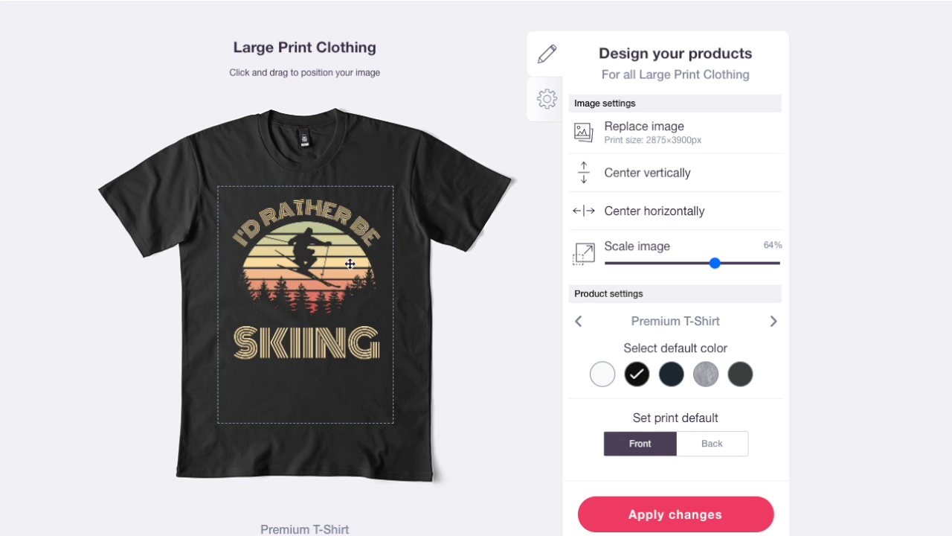
pyautogui.click(740, 376)
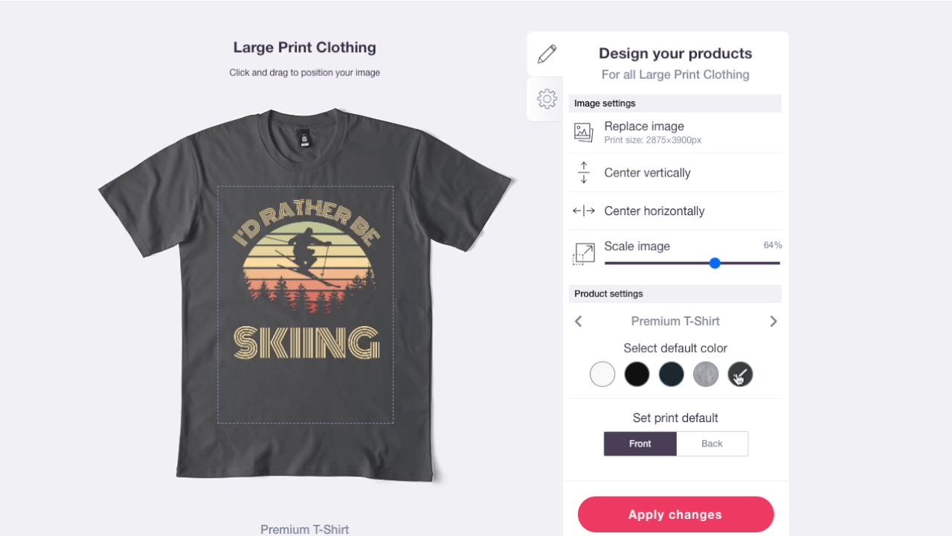
pyautogui.click(773, 320)
pyautogui.click(654, 375)
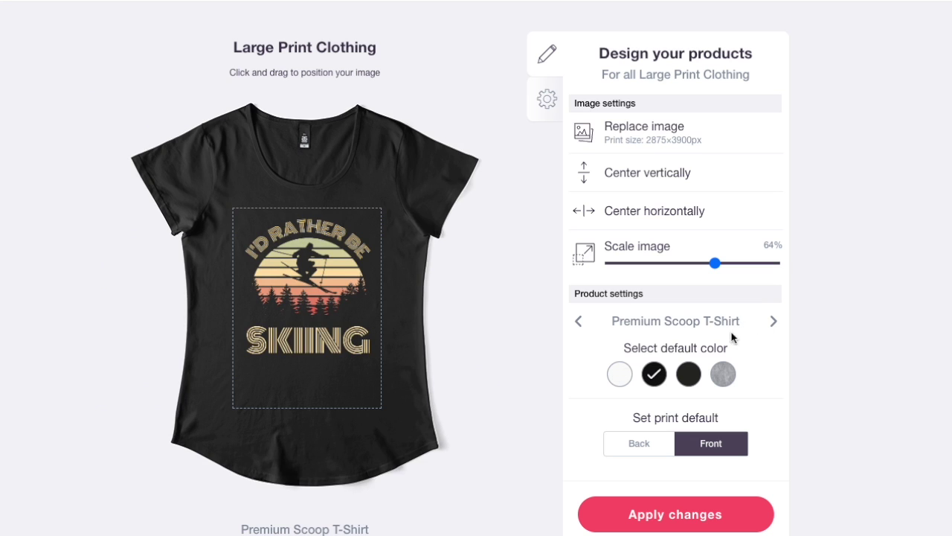
pyautogui.click(774, 320)
pyautogui.click(673, 377)
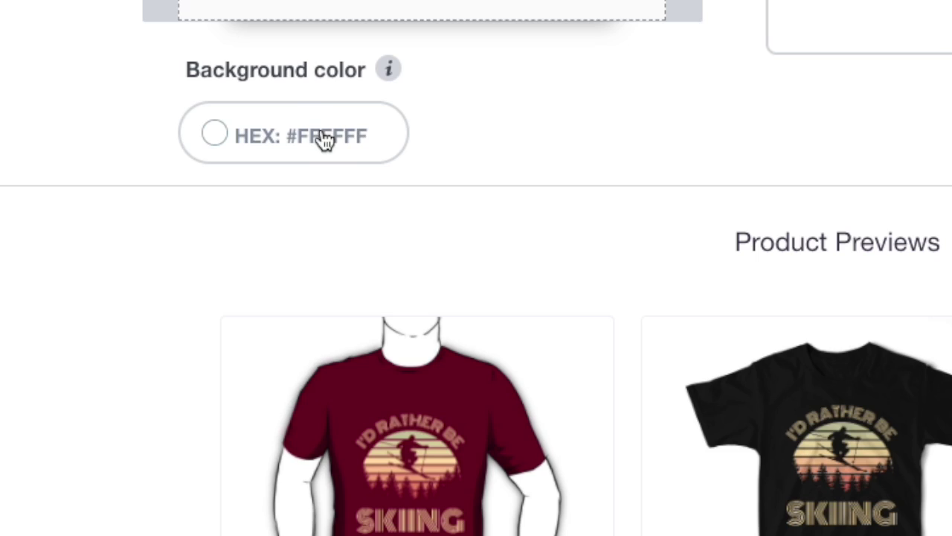
# Step: Set the design's background colour to pure black (#000000)
pyautogui.click(317, 230)
pyautogui.click(299, 281)
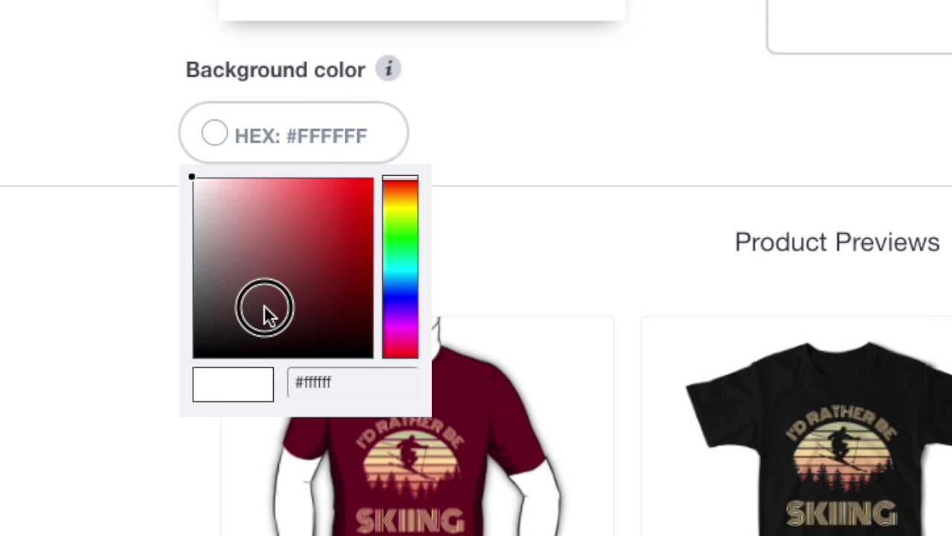
pyautogui.moveTo(267, 313); pyautogui.dragTo(143, 394)
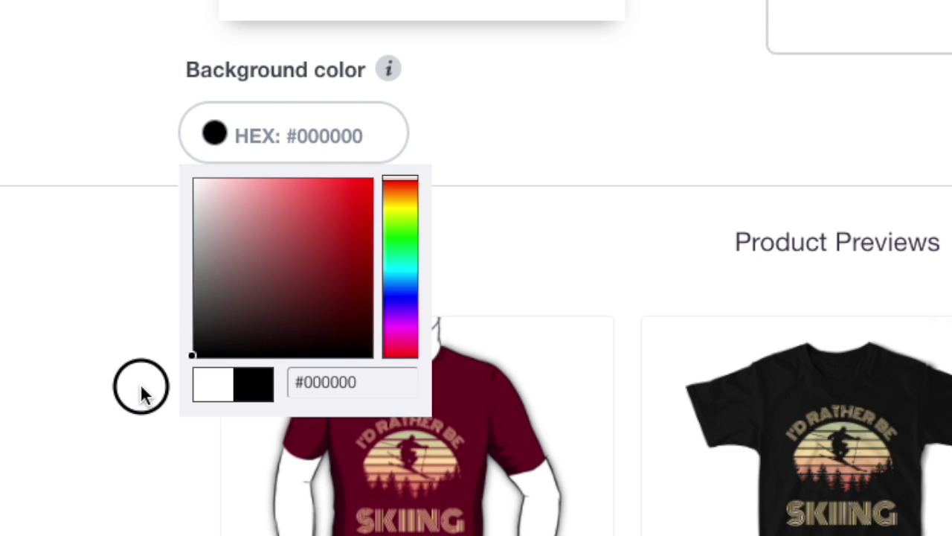
pyautogui.click(179, 378)
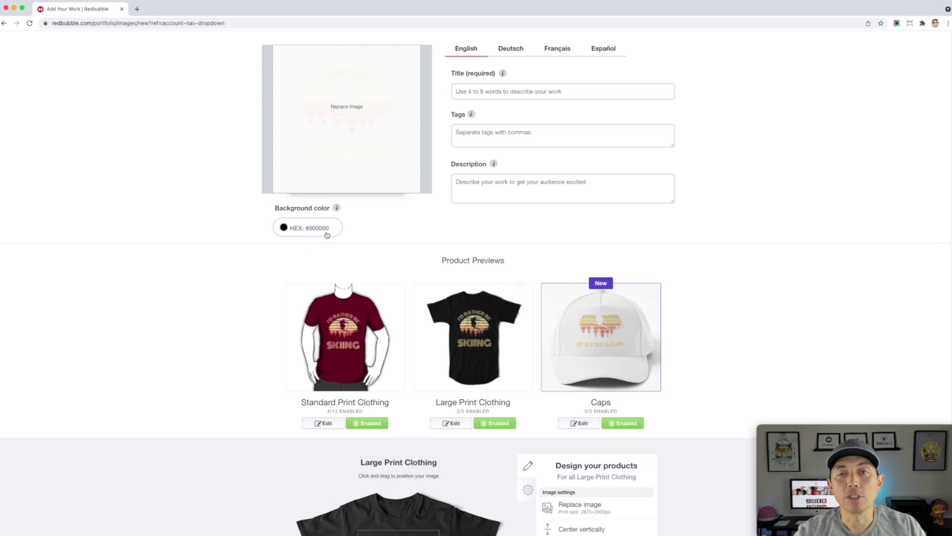
# Step: Scroll through the product previews to check the design on the black background
pyautogui.scroll(-10, 487, 272)
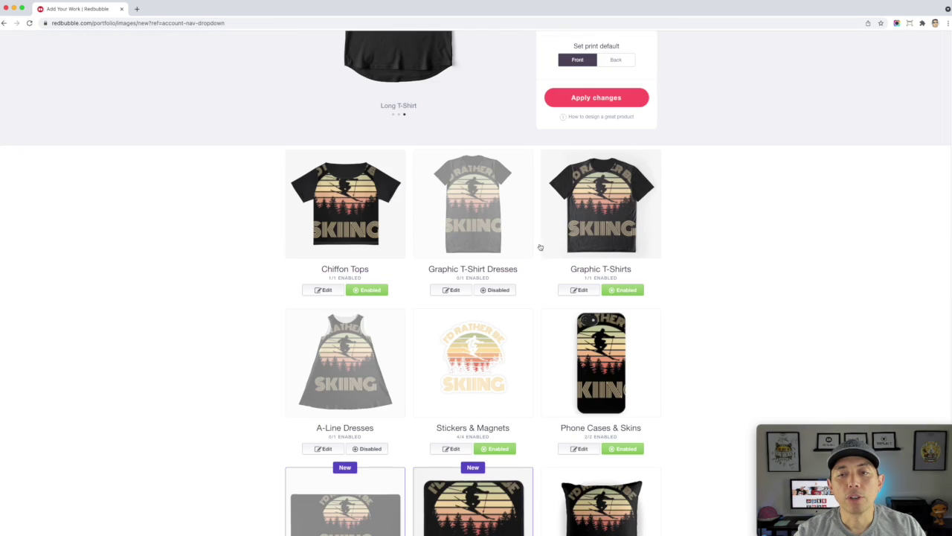
pyautogui.scroll(-3, 527, 278)
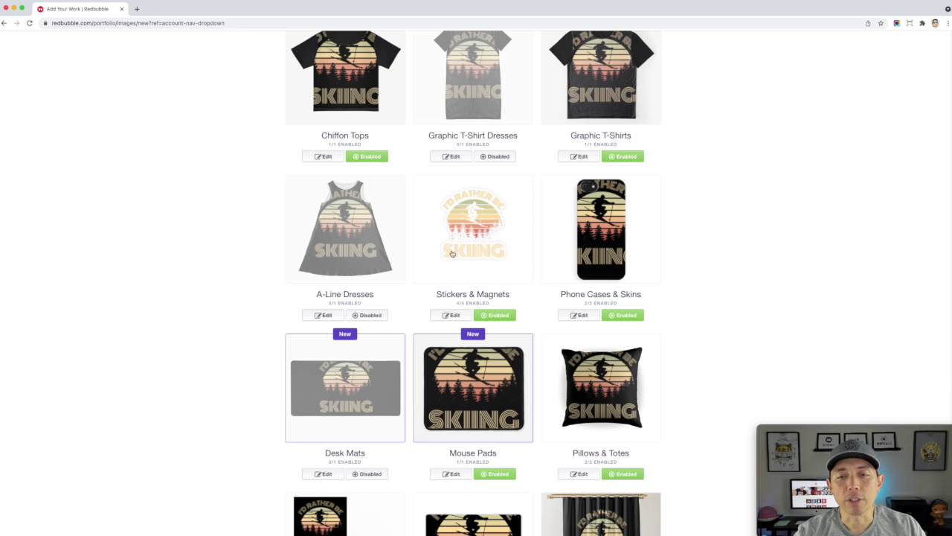
pyautogui.scroll(-1, 518, 230)
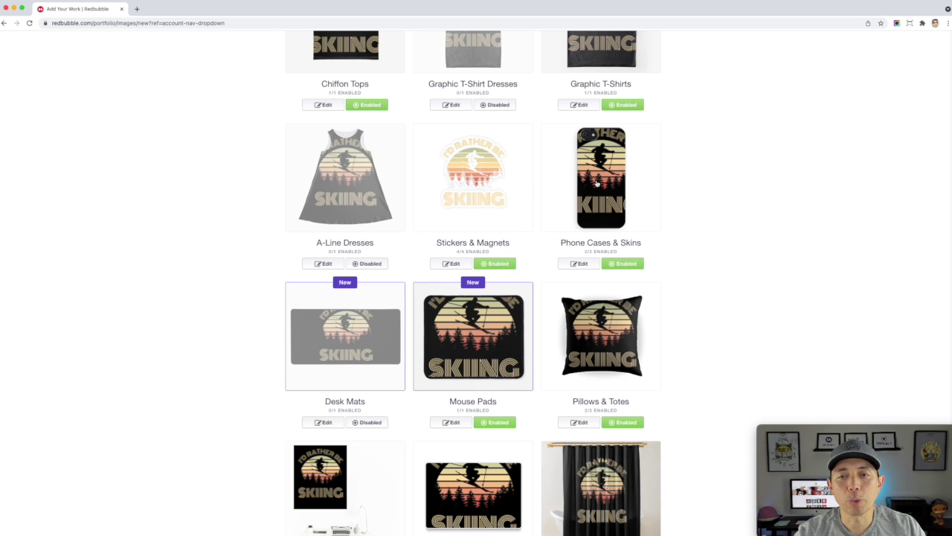
pyautogui.scroll(-1, 485, 198)
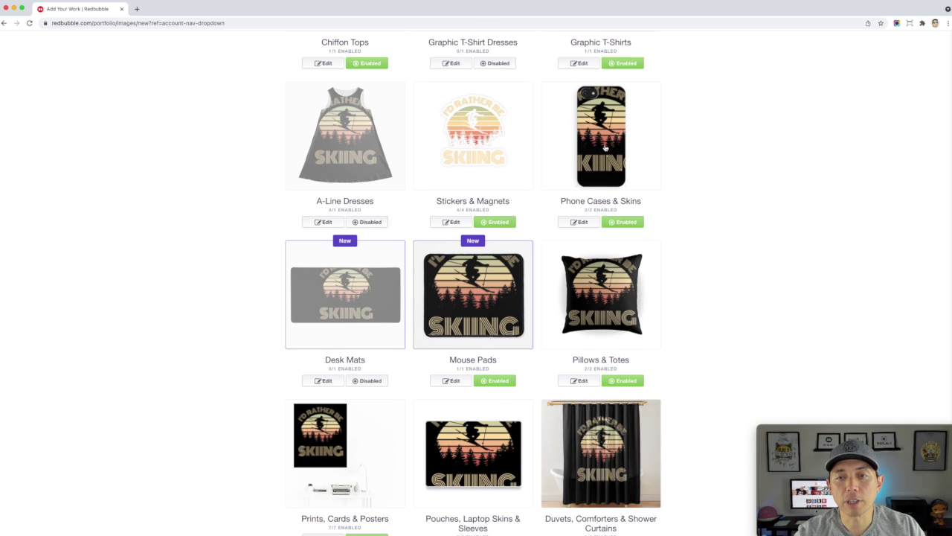
pyautogui.scroll(-3, 593, 151)
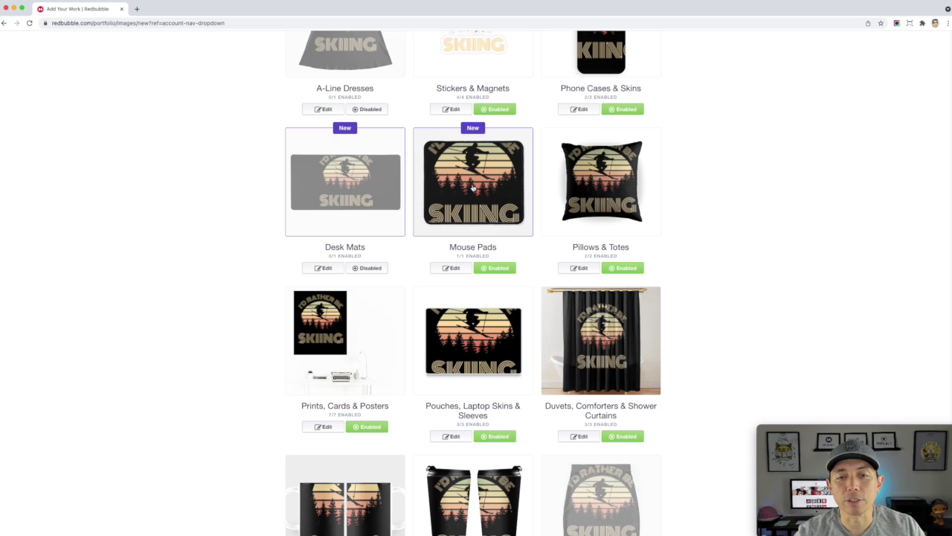
pyautogui.scroll(-2, 472, 187)
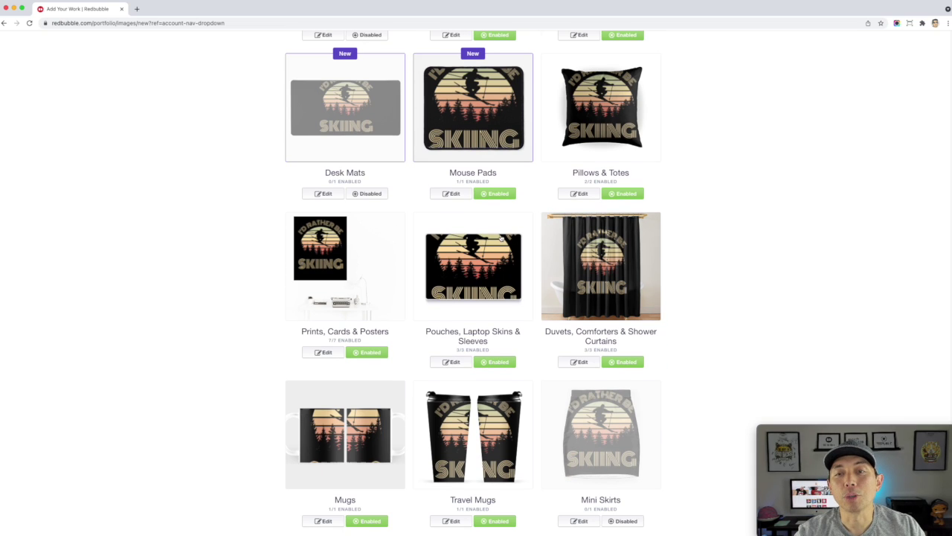
pyautogui.scroll(-3, 502, 239)
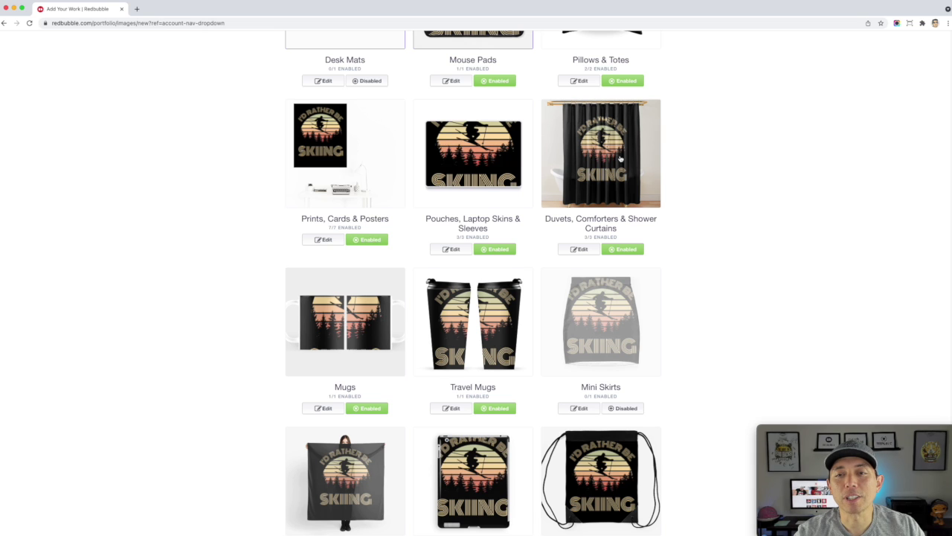
pyautogui.scroll(-3, 614, 184)
pyautogui.scroll(-5, 599, 194)
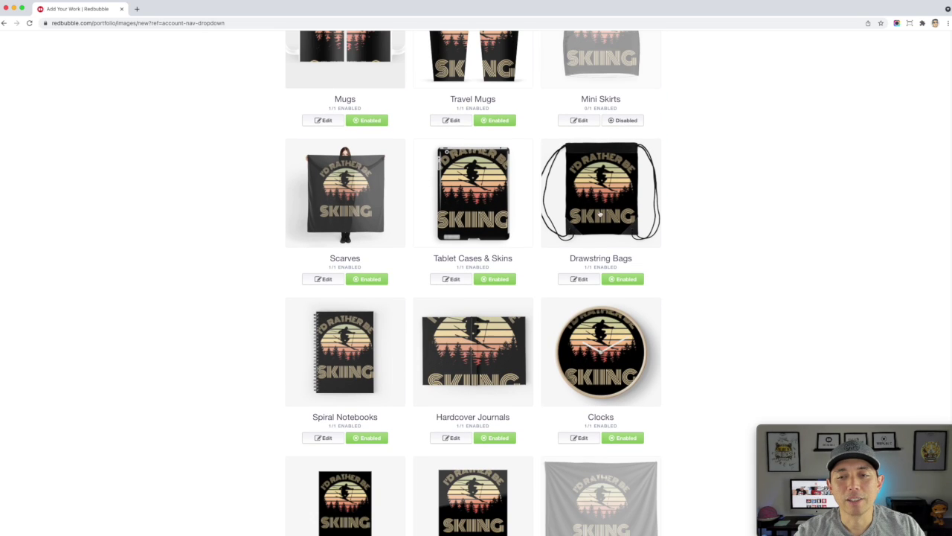
pyautogui.scroll(-6, 601, 212)
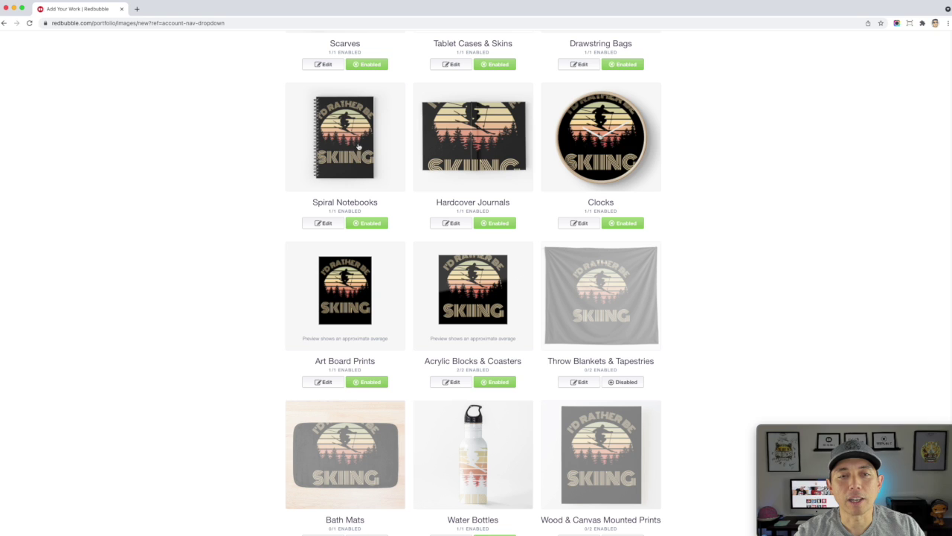
pyautogui.scroll(-3, 354, 150)
pyautogui.scroll(-7, 355, 153)
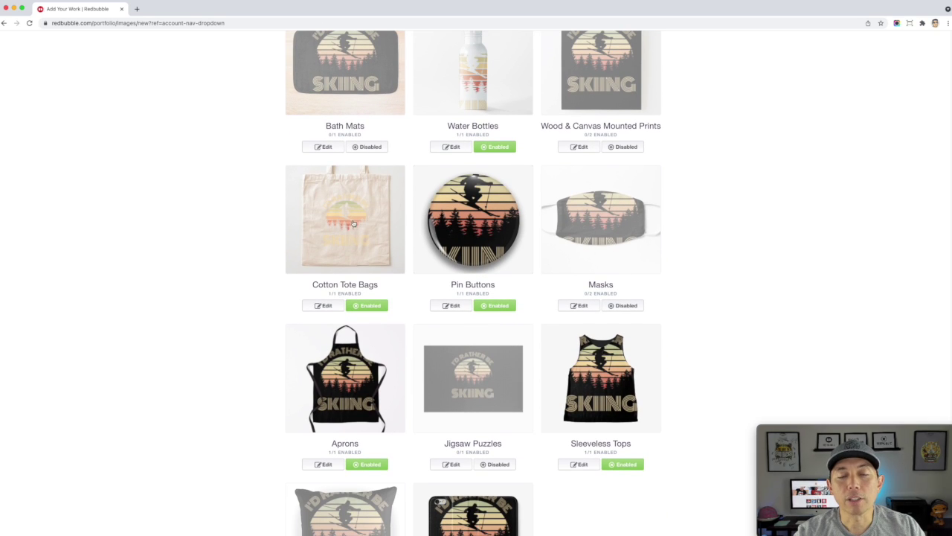
pyautogui.scroll(-4, 358, 223)
pyautogui.scroll(-4, 387, 264)
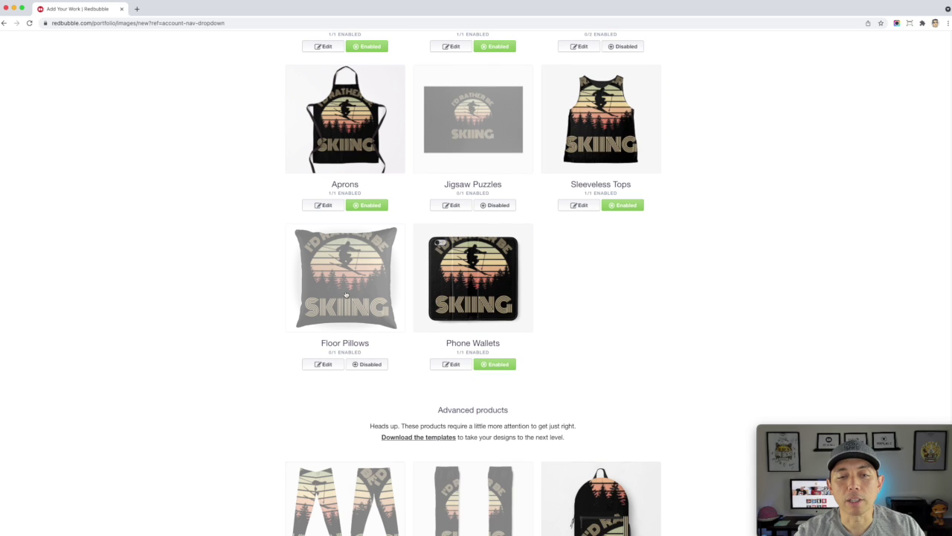
pyautogui.scroll(-5, 564, 253)
pyautogui.scroll(20, 558, 249)
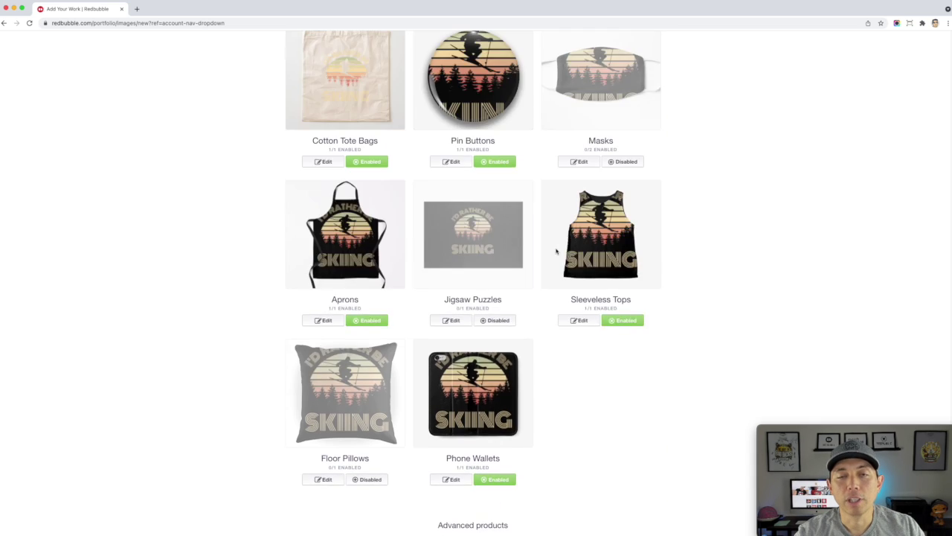
pyautogui.scroll(20, 549, 240)
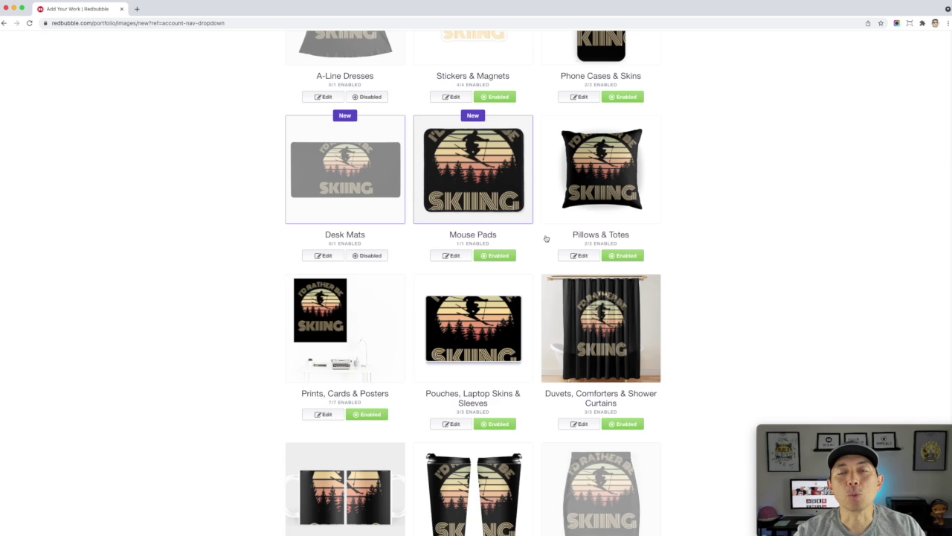
pyautogui.scroll(4, 546, 238)
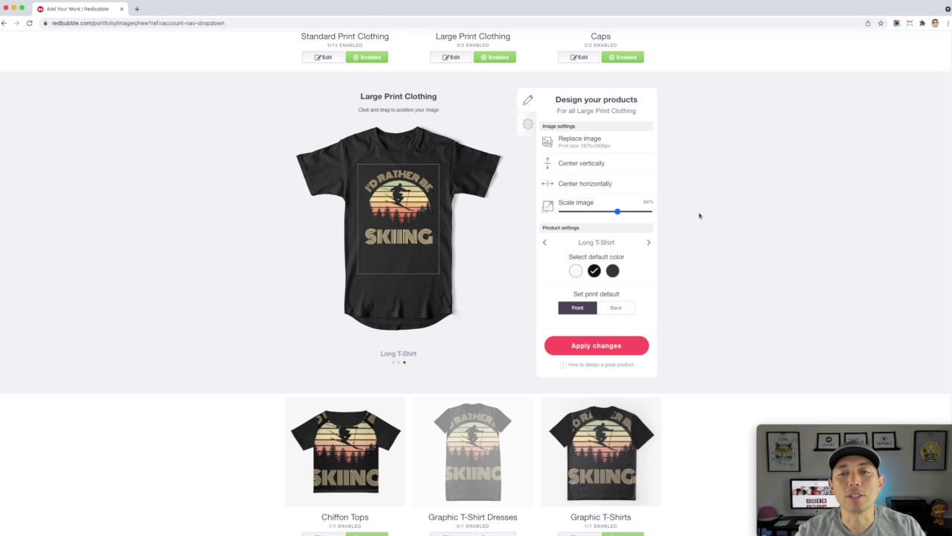
pyautogui.scroll(10, 699, 216)
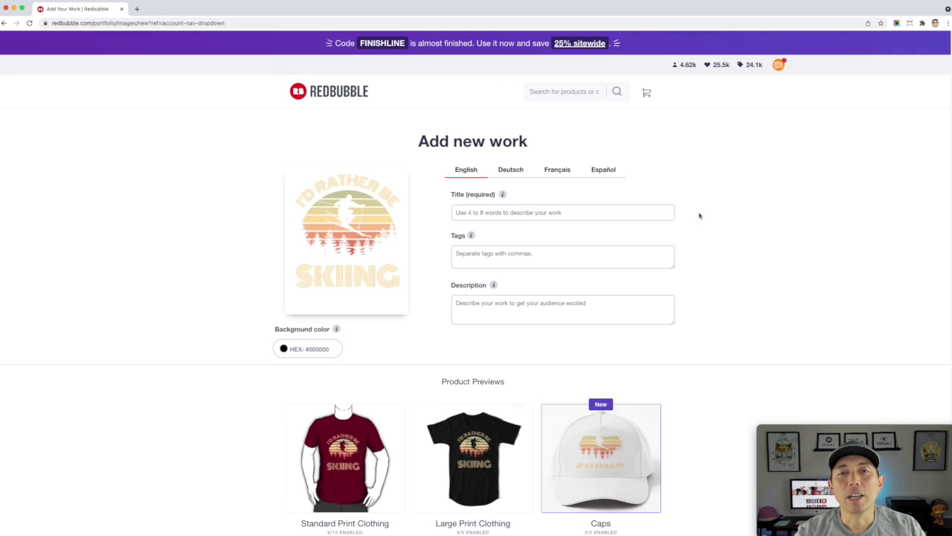